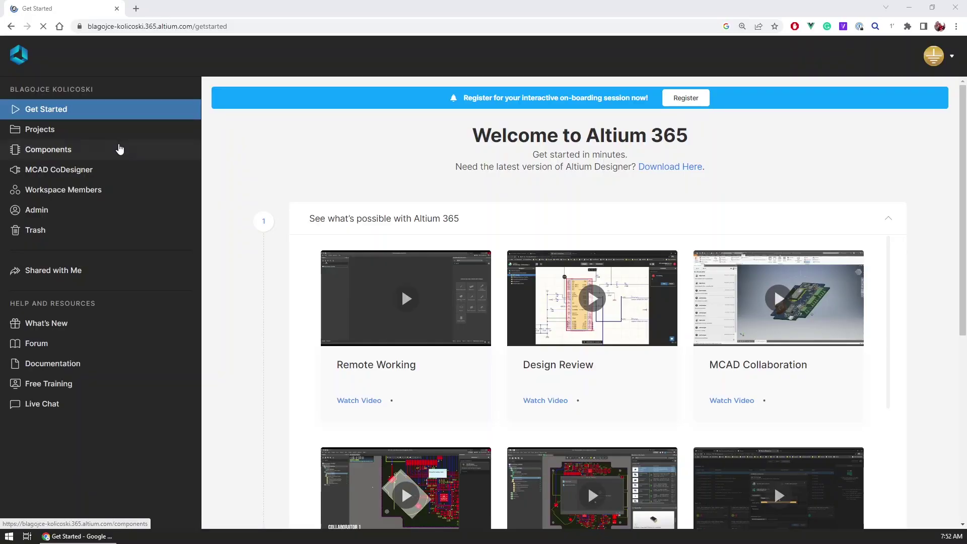
Create a project named ElectricalBoxPrototypePCB from the PCB Project template and open it in Altium Designer.
{"action": "left_click", "coordinate": [119, 132]}
{"action": "left_click", "coordinate": [237, 96]}
{"action": "left_click", "coordinate": [250, 140]}
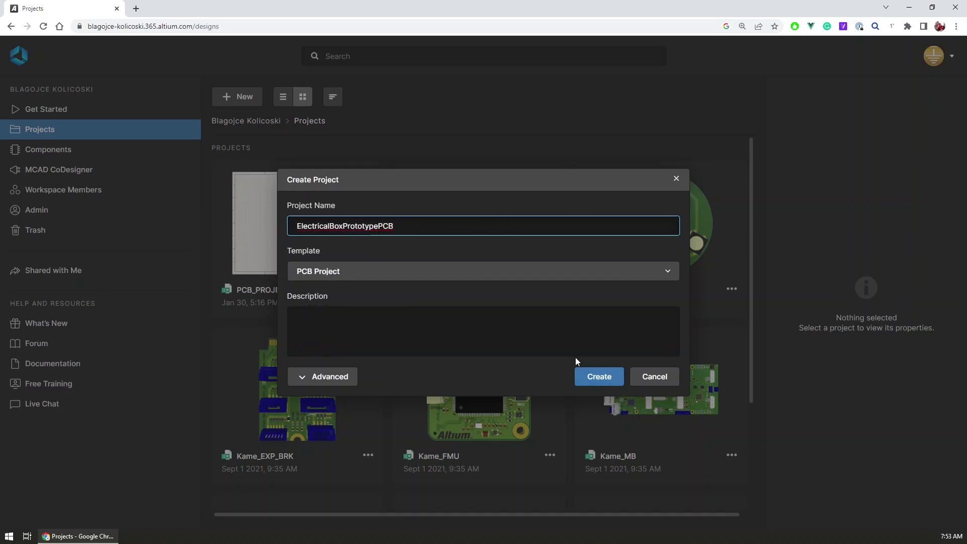
{"action": "left_click", "coordinate": [301, 376]}
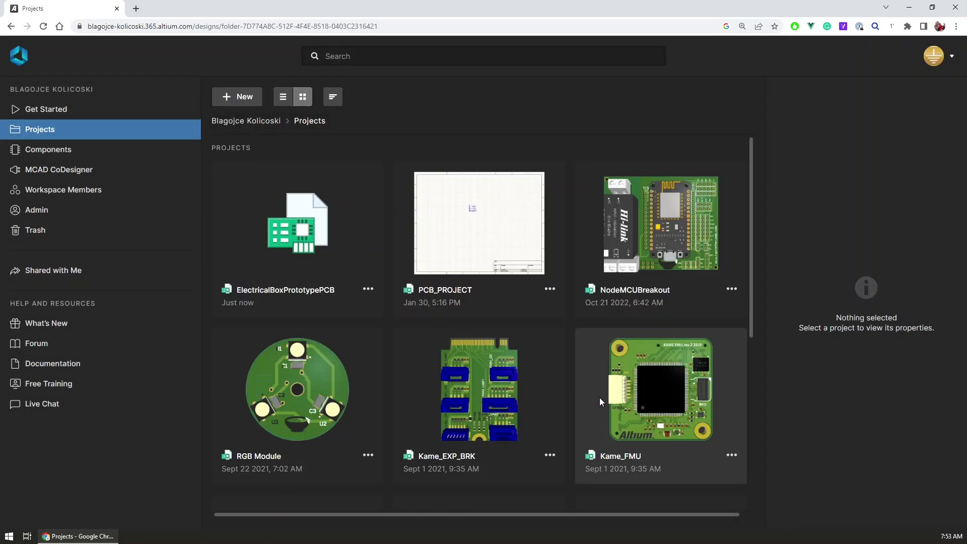
{"action": "left_click", "coordinate": [291, 225]}
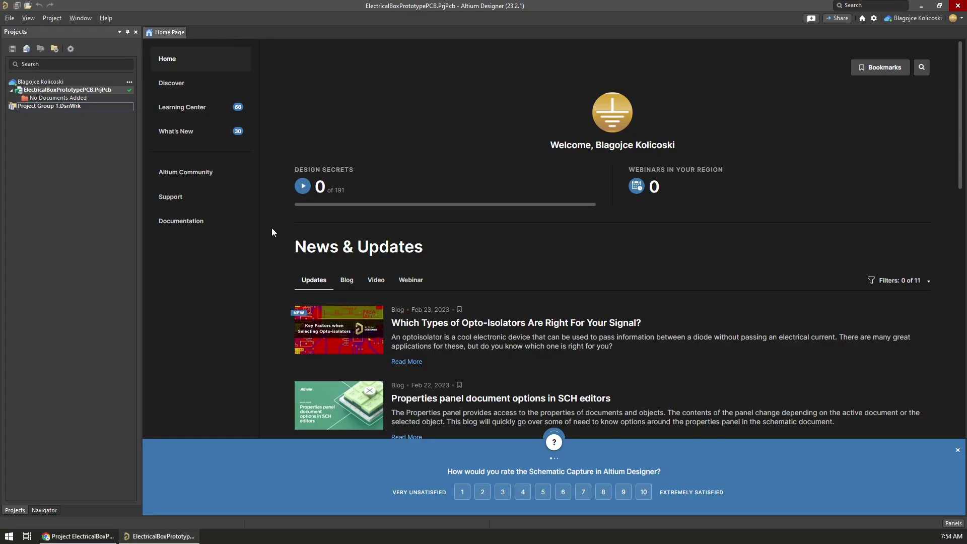
Add a new PCB document to the ElectricalBoxPrototypePCB project.
{"action": "right_click", "coordinate": [74, 89]}
{"action": "mouse_move", "coordinate": [226, 114]}
{"action": "left_click", "coordinate": [277, 123]}
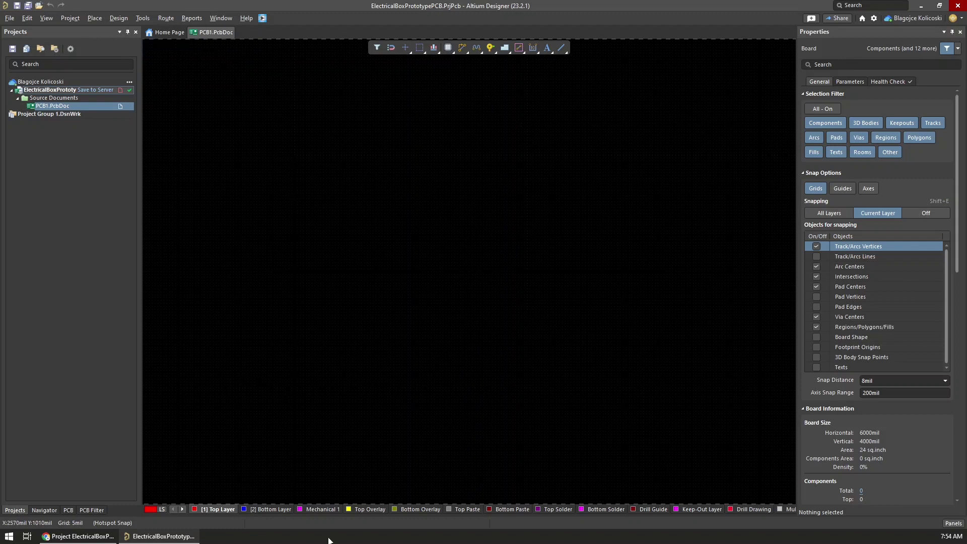
Draw a rectangle about 1845 by 1485 mil on the Mechanical 1 layer in the board area.
{"action": "left_click", "coordinate": [320, 509]}
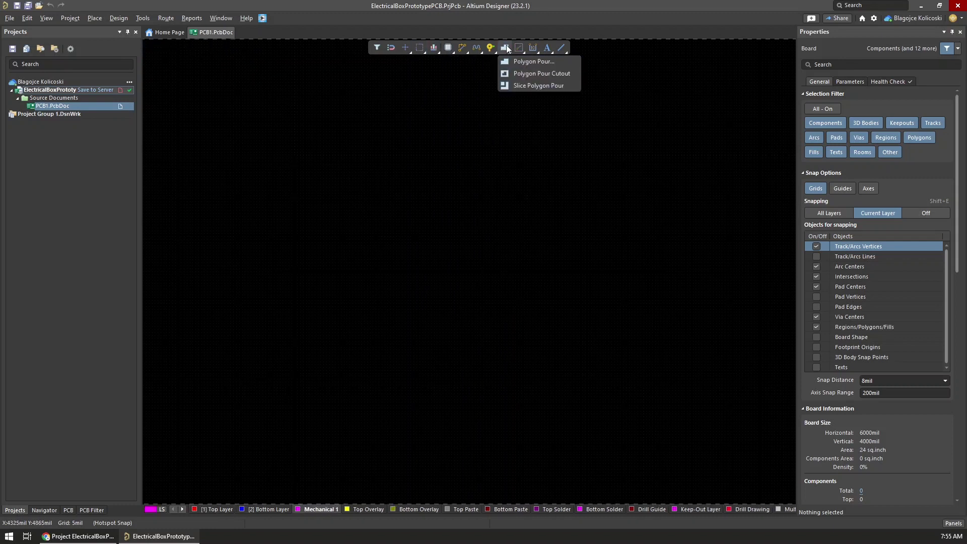
{"action": "right_click", "coordinate": [561, 48]}
{"action": "left_click", "coordinate": [579, 143]}
{"action": "left_click", "coordinate": [329, 164]}
{"action": "left_click", "coordinate": [543, 333]}
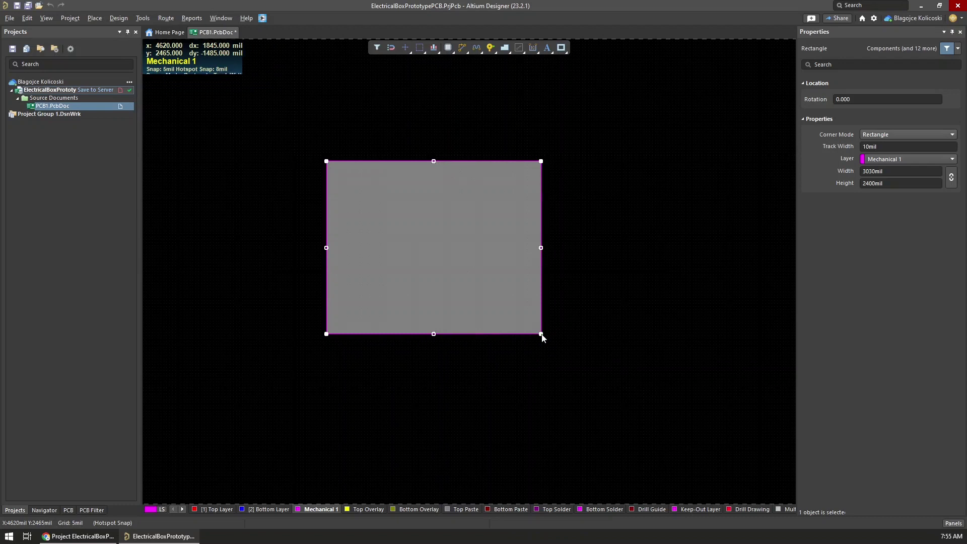
Set the rectangle's width and height to 78 mm each.
{"action": "scroll", "coordinate": [342, 169], "scroll_direction": "up", "scroll_amount": 3, "text": "shift"}
{"action": "right_click", "coordinate": [460, 196]}
{"action": "type", "text": "78"}
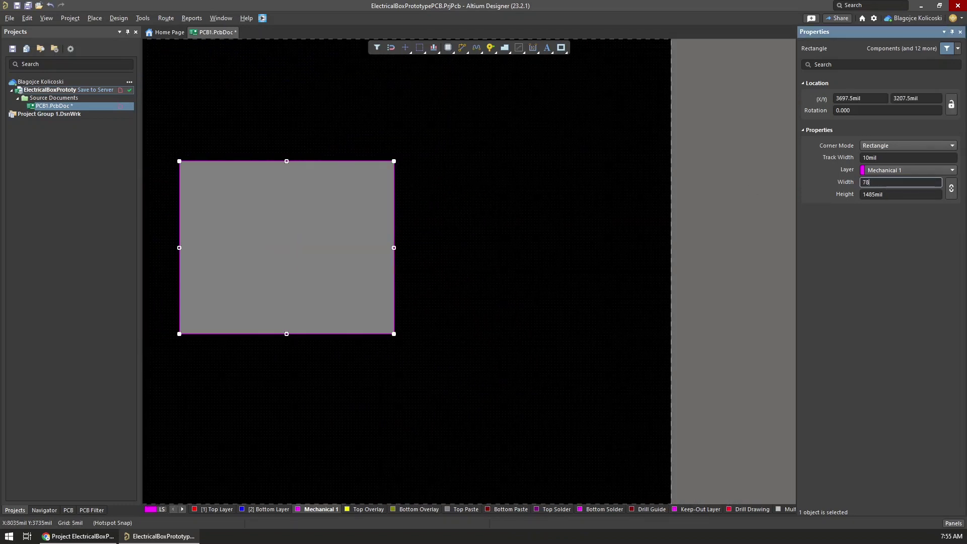
{"action": "type", "text": "mm"}
{"action": "key", "text": "Tab"}
{"action": "type", "text": "78mm"}
{"action": "key", "text": "Return"}
Move the 78 mm square so it lies fully inside the left part of the black board area.
{"action": "scroll", "coordinate": [389, 251], "scroll_direction": "down", "scroll_amount": 3, "text": "ctrl"}
{"action": "right_click_drag", "start_coordinate": [388, 250], "coordinate": [433, 283]}
{"action": "left_click_drag", "start_coordinate": [347, 166], "coordinate": [263, 201]}
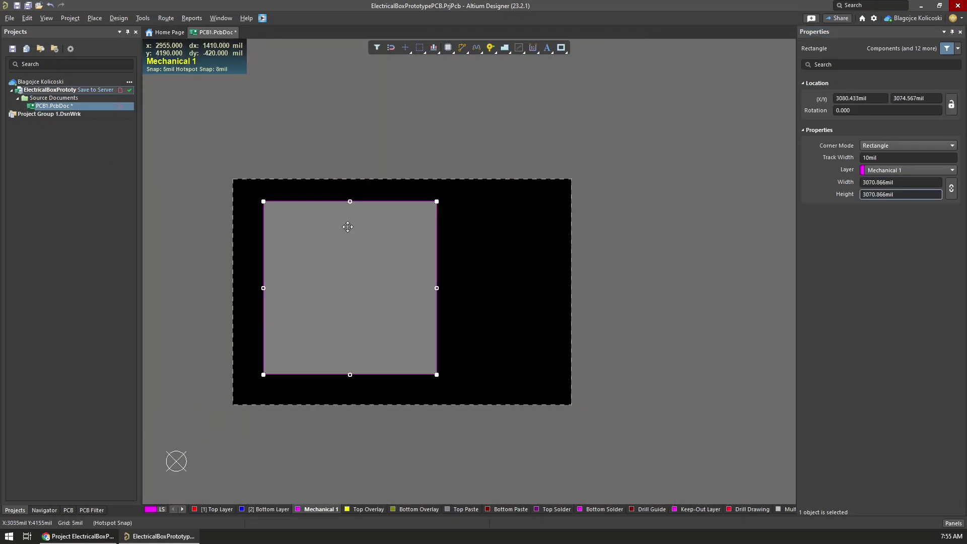
{"action": "left_click", "coordinate": [351, 263]}
{"action": "scroll", "coordinate": [274, 256], "scroll_direction": "up", "scroll_amount": 2, "text": "ctrl"}
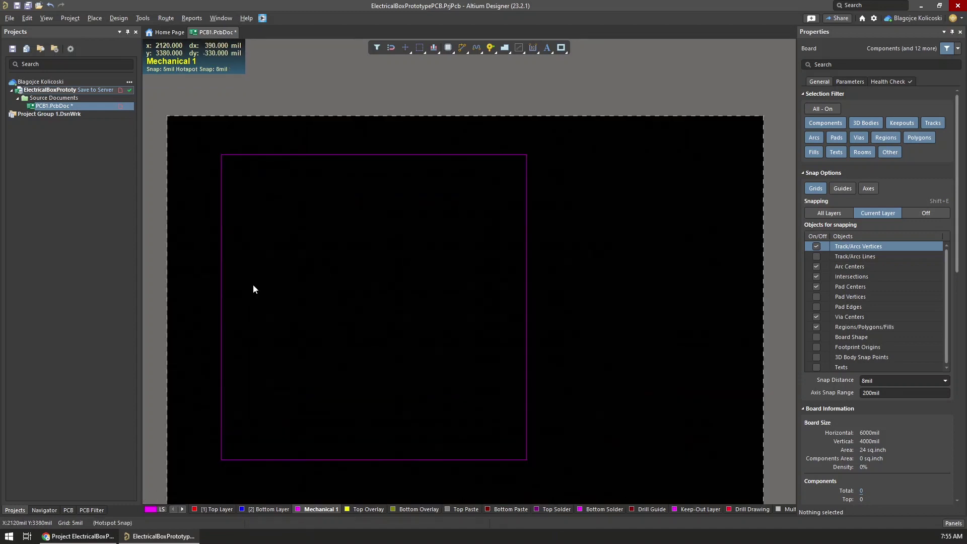
Select the 78 mm square and define the board shape from the selected object.
{"action": "right_click", "coordinate": [509, 161]}
{"action": "key", "text": "Escape"}
{"action": "left_click", "coordinate": [494, 154]}
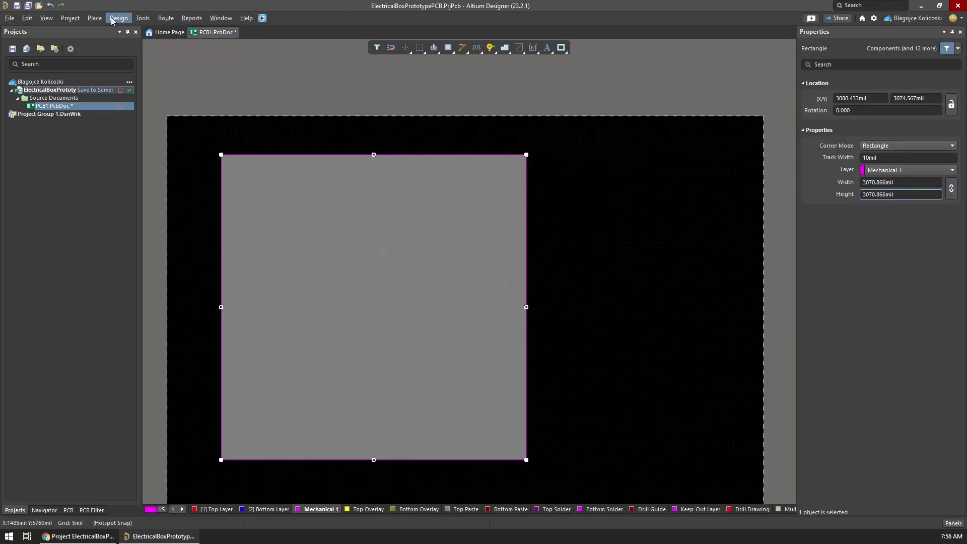
{"action": "left_click", "coordinate": [119, 18]}
{"action": "mouse_move", "coordinate": [151, 83]}
{"action": "left_click", "coordinate": [367, 85]}
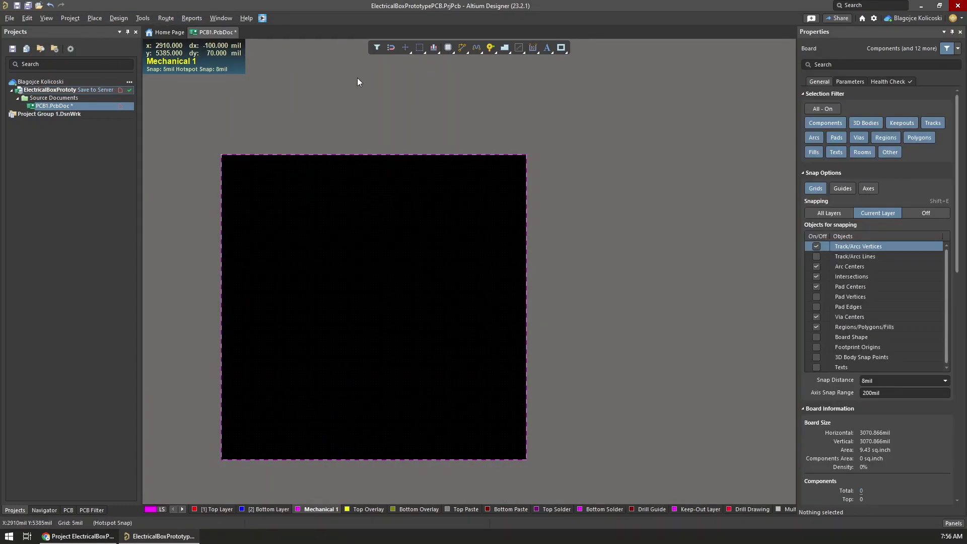
Set the document origin at the lower-left corner of the board.
{"action": "left_click", "coordinate": [119, 18]}
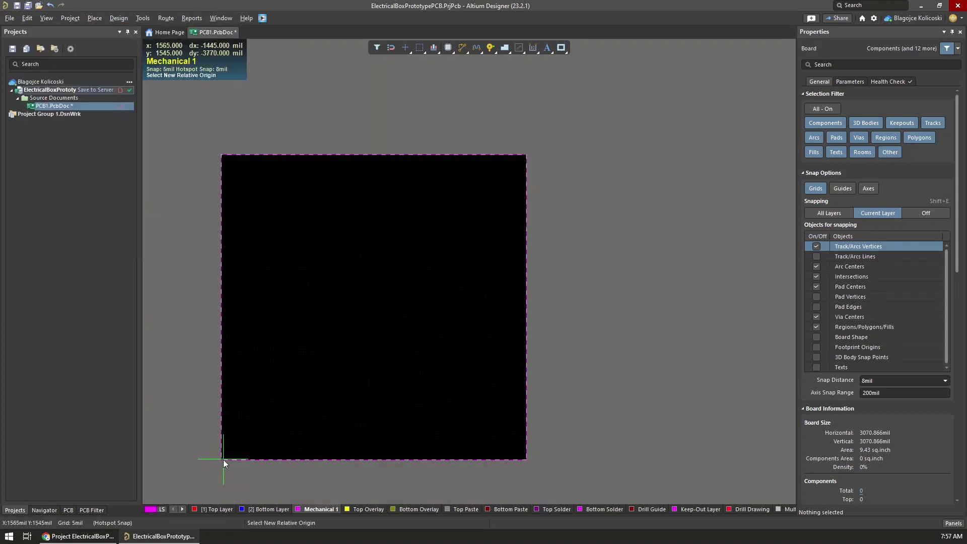
{"action": "scroll", "coordinate": [223, 459], "scroll_direction": "up", "scroll_amount": 3, "text": "ctrl"}
{"action": "left_click", "coordinate": [218, 459]}
{"action": "scroll", "coordinate": [409, 412], "scroll_direction": "down", "scroll_amount": 5, "text": "ctrl"}
{"action": "left_click", "coordinate": [441, 108]}
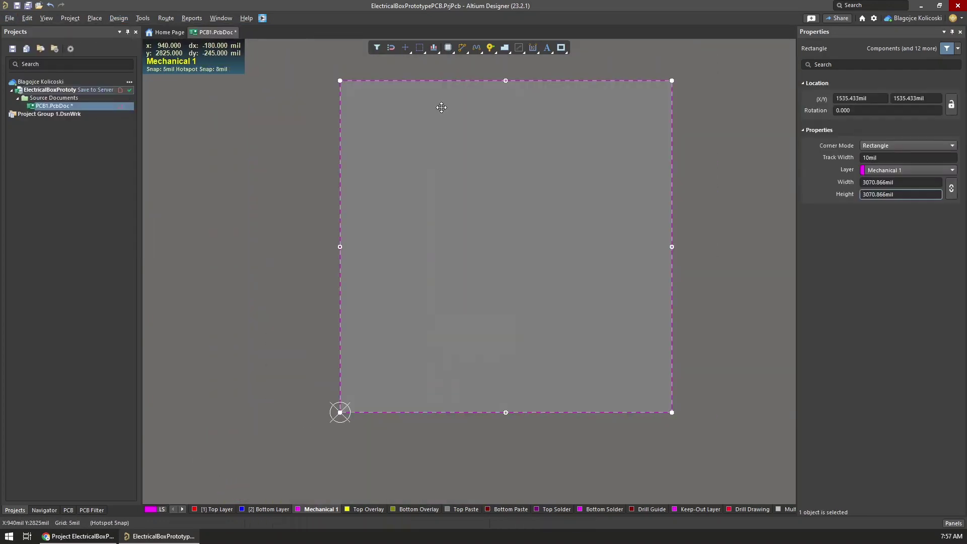
{"action": "scroll", "coordinate": [356, 89], "scroll_direction": "up", "scroll_amount": 3, "text": "ctrl"}
{"action": "right_click_drag", "start_coordinate": [401, 100], "coordinate": [421, 186]}
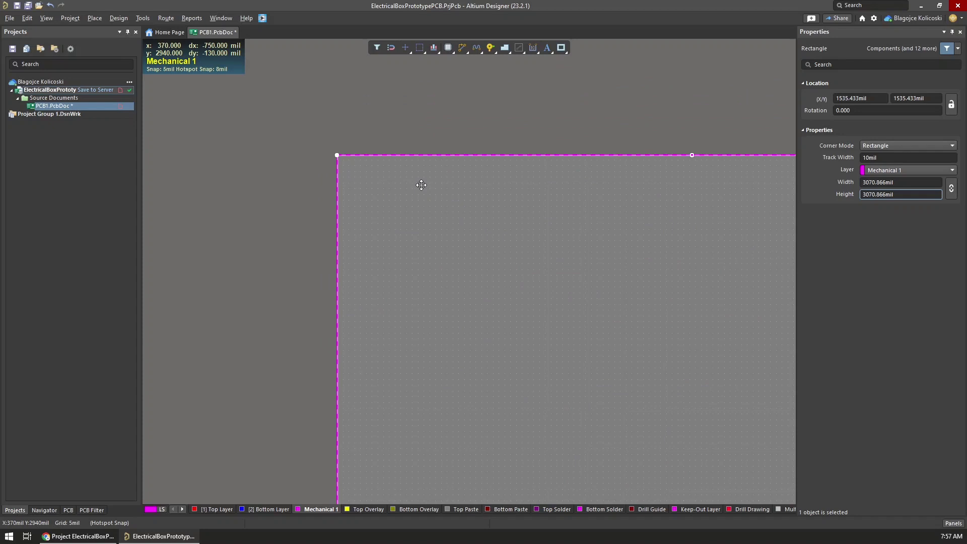
{"action": "scroll", "coordinate": [414, 171], "scroll_direction": "up", "scroll_amount": 3, "text": "ctrl"}
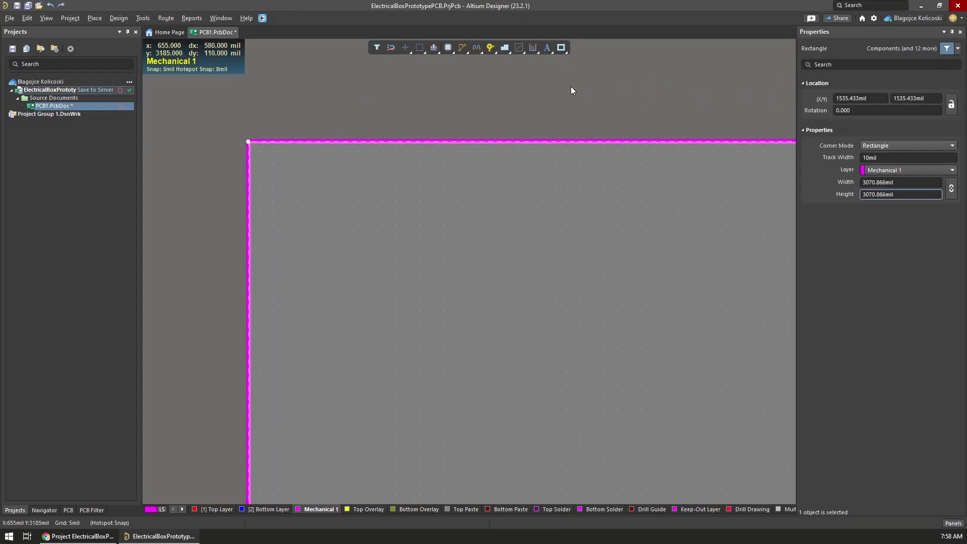
{"action": "left_click", "coordinate": [561, 48]}
{"action": "left_click", "coordinate": [533, 47]}
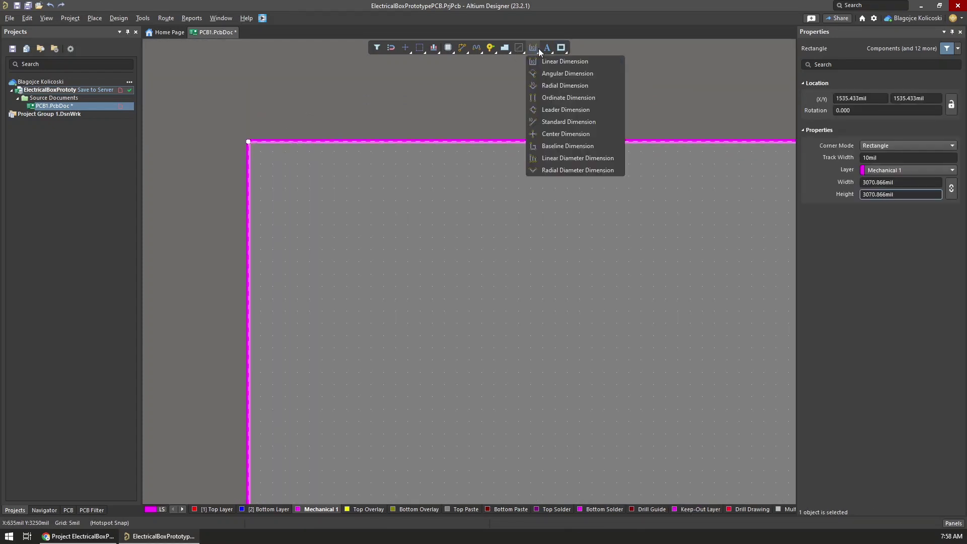
{"action": "left_click", "coordinate": [579, 62]}
{"action": "left_click", "coordinate": [248, 142]}
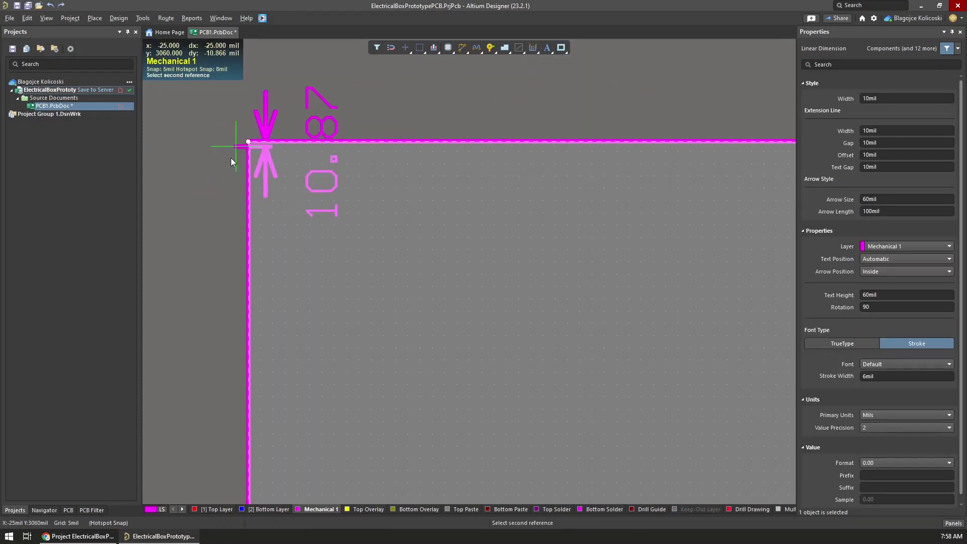
{"action": "right_click", "coordinate": [246, 400]}
Remove the square outline and draw a 708.661 mil line along the board's top edge from its upper-left corner.
{"action": "left_click", "coordinate": [561, 49]}
{"action": "left_click", "coordinate": [579, 62]}
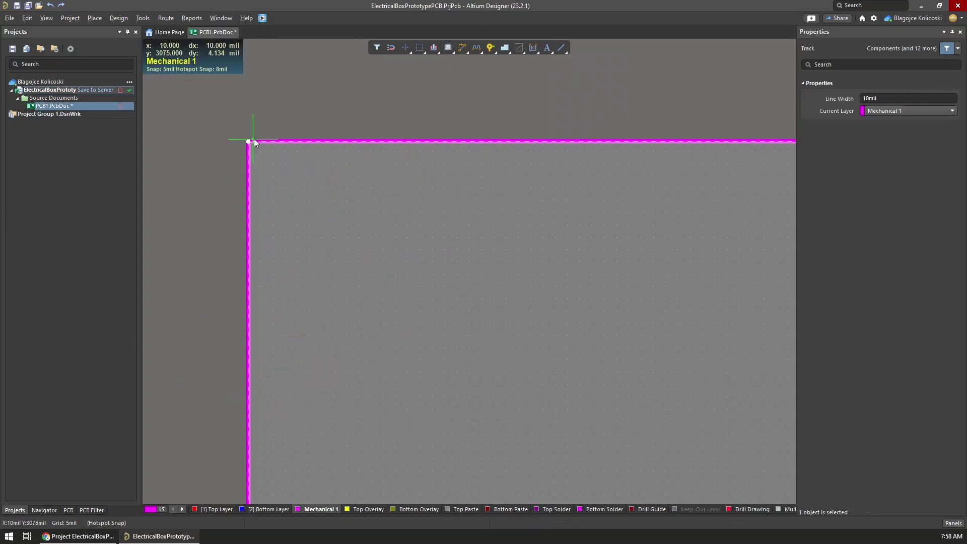
{"action": "left_click", "coordinate": [564, 139]}
{"action": "right_click", "coordinate": [415, 258]}
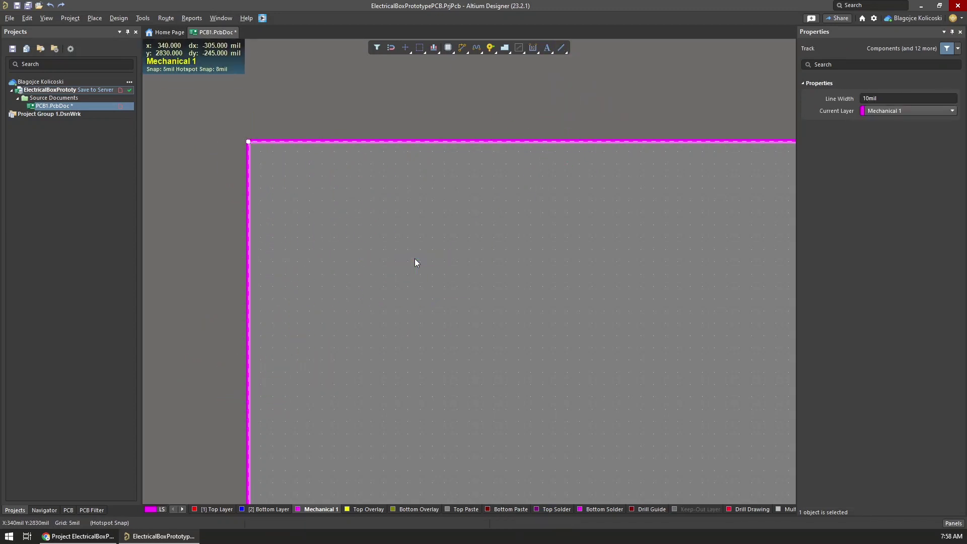
{"action": "right_click", "coordinate": [249, 201]}
{"action": "left_click", "coordinate": [439, 140]}
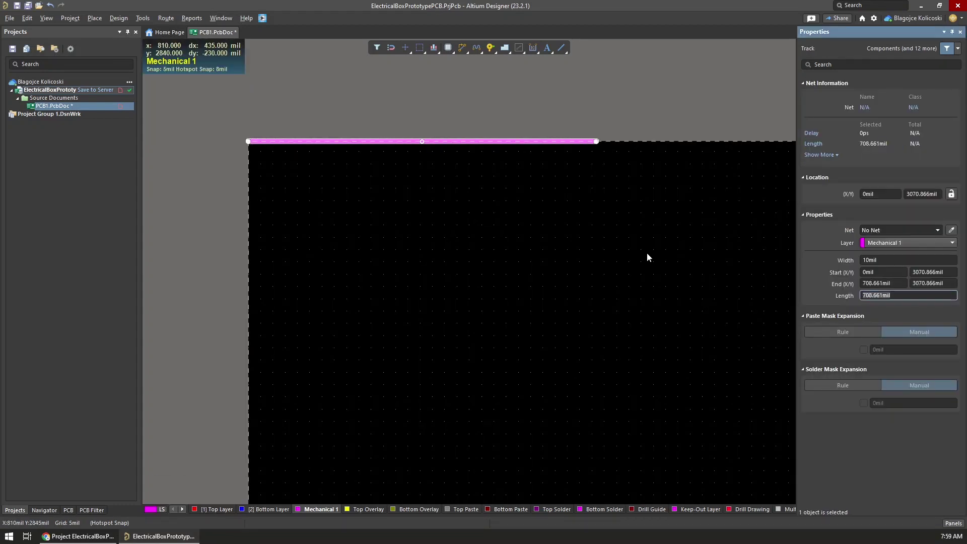
{"action": "left_click", "coordinate": [677, 237]}
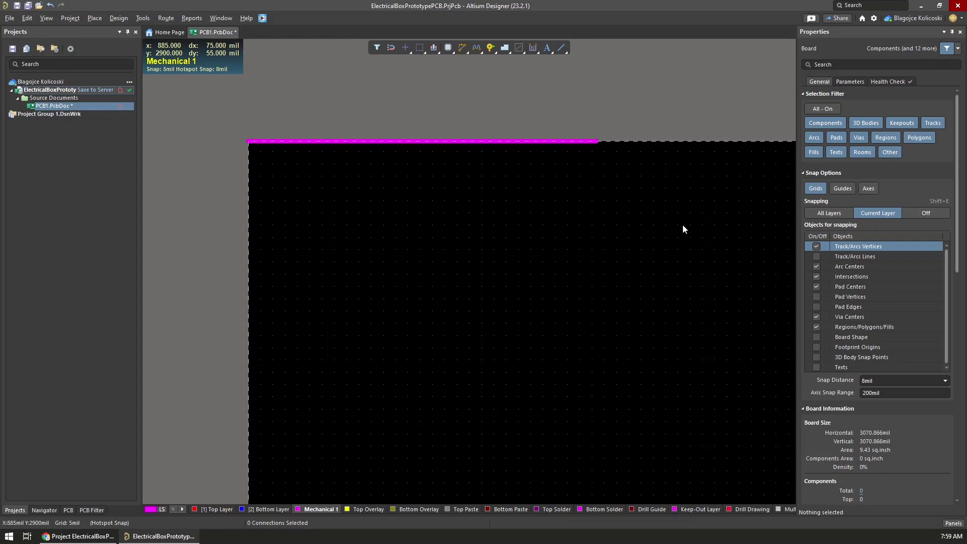
Copy the top-edge line using the board's upper-left corner as reference, and try to paste it.
{"action": "scroll", "coordinate": [678, 221], "scroll_direction": "down", "scroll_amount": 2, "text": "ctrl"}
{"action": "left_click", "coordinate": [541, 162]}
{"action": "key", "text": "ctrl+c"}
{"action": "left_click", "coordinate": [364, 162]}
{"action": "key", "text": "ctrl+v"}
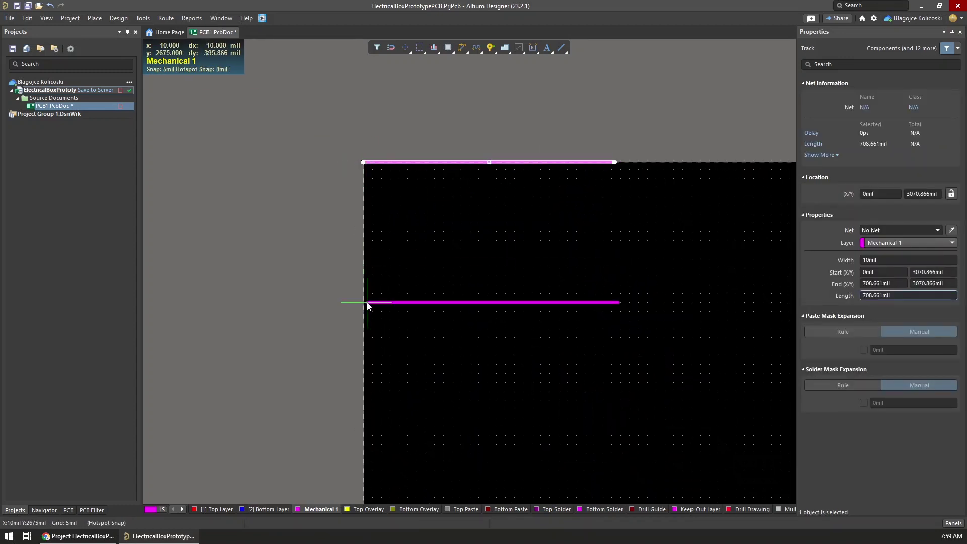
{"action": "key", "text": "Escape"}
Rotate the selected line about the board's upper-left corner so it extends outward to the left.
{"action": "left_click", "coordinate": [24, 20]}
{"action": "mouse_move", "coordinate": [85, 195]}
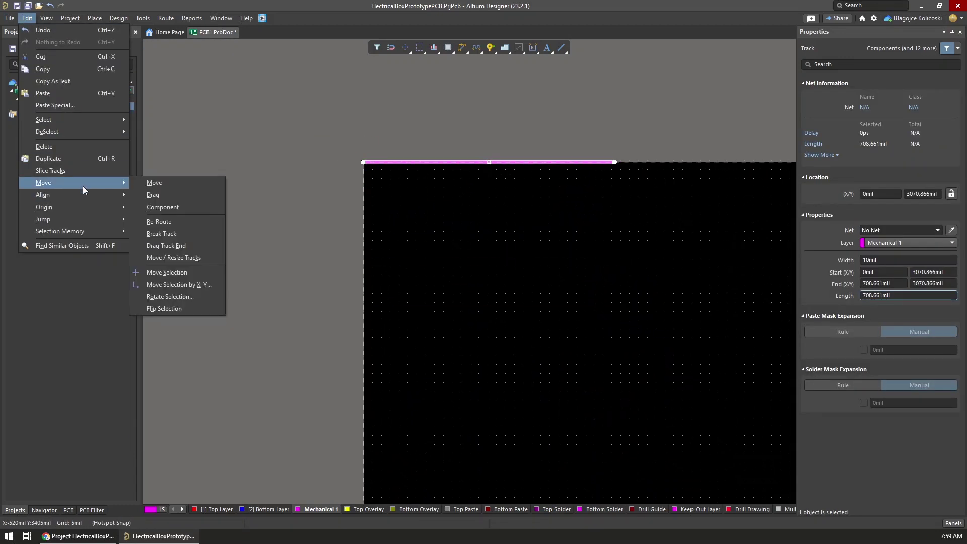
{"action": "left_click", "coordinate": [167, 295]}
{"action": "left_click", "coordinate": [485, 281]}
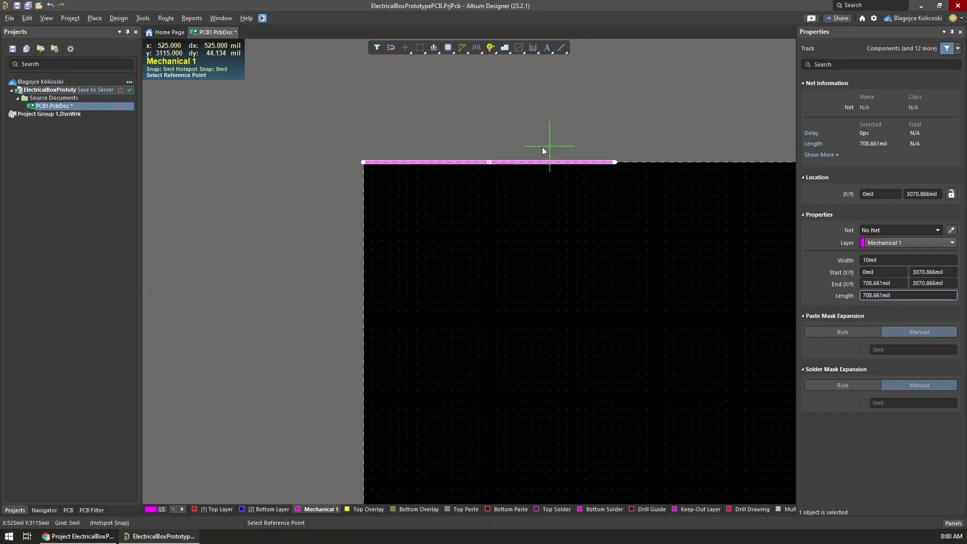
{"action": "left_click", "coordinate": [364, 162]}
{"action": "right_click", "coordinate": [313, 163]}
{"action": "left_click", "coordinate": [288, 161]}
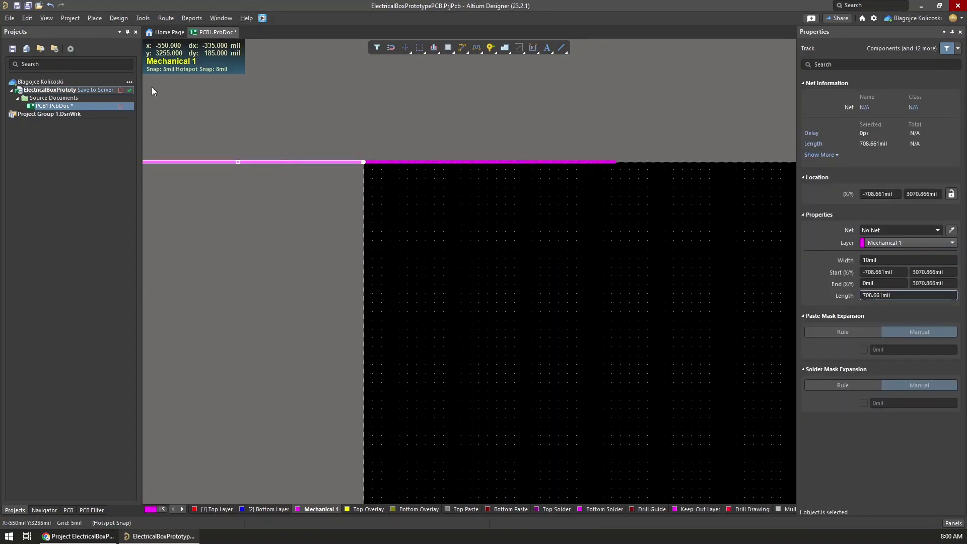
Rotate the outward-pointing line about the board's upper-left corner to a vertical orientation.
{"action": "left_click", "coordinate": [27, 19]}
{"action": "left_click", "coordinate": [67, 180]}
{"action": "key", "text": "Return"}
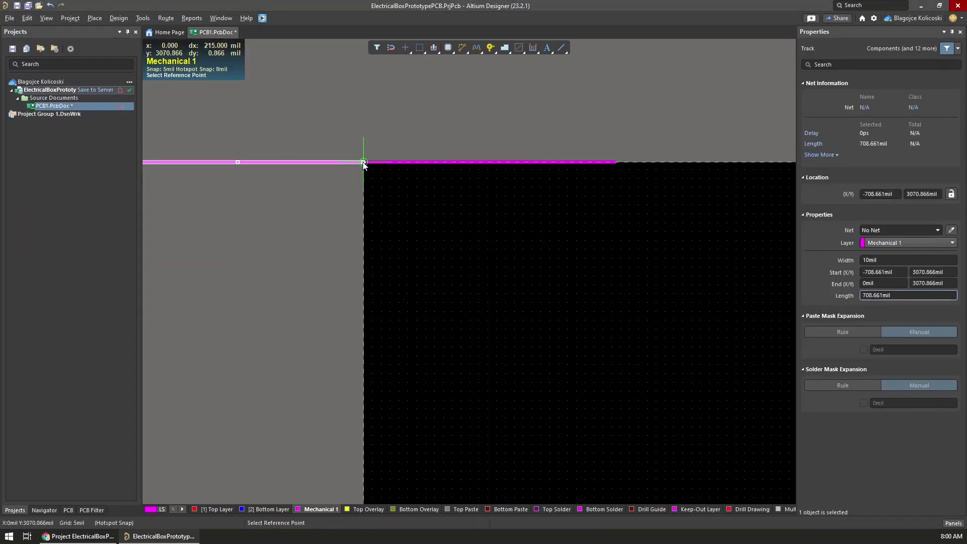
{"action": "left_click", "coordinate": [363, 162]}
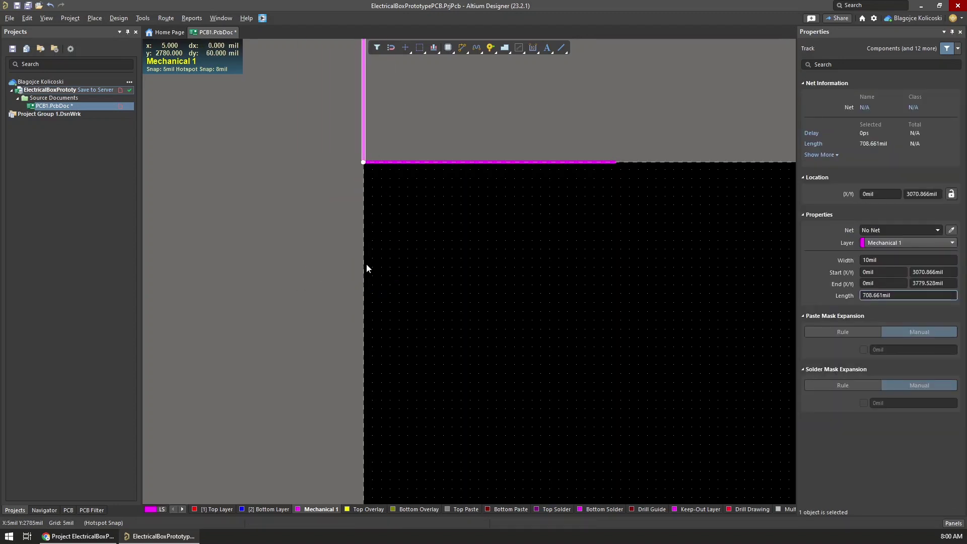
{"action": "left_click", "coordinate": [401, 136]}
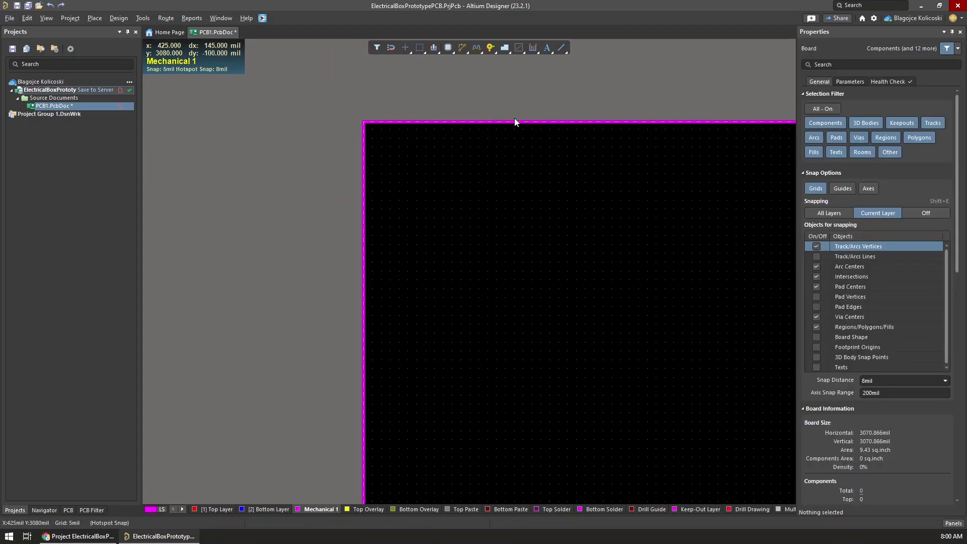
Draw a rectangle about 650 by 585 mil inside the board from its upper-left corner.
{"action": "left_click", "coordinate": [562, 49]}
{"action": "left_click", "coordinate": [582, 146]}
{"action": "left_click", "coordinate": [362, 162]}
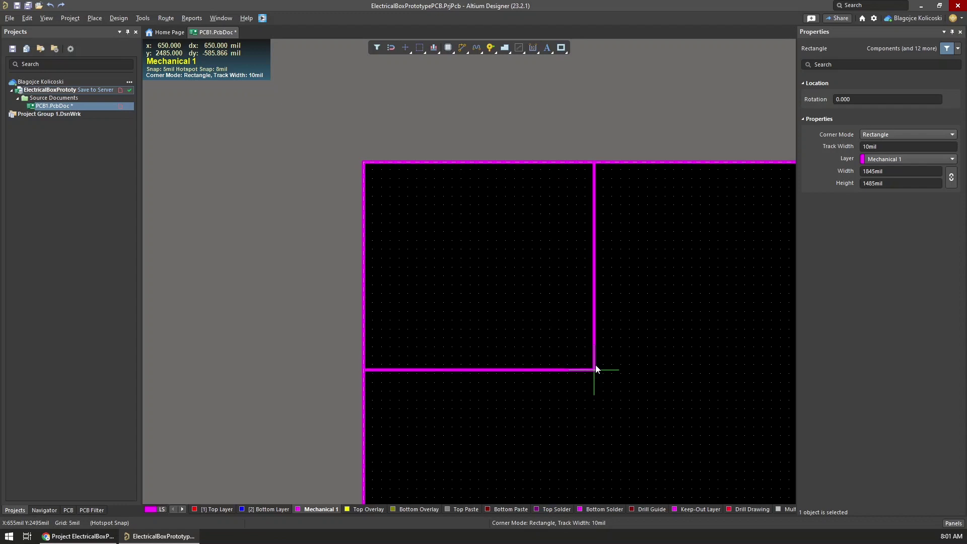
{"action": "left_click", "coordinate": [579, 370]}
Set the corner rectangle's width and height to 18 mm each.
{"action": "double_click", "coordinate": [886, 182]}
{"action": "type", "text": "18mm"}
{"action": "key", "text": "Tab"}
{"action": "type", "text": "18mm"}
{"action": "key", "text": "Return"}
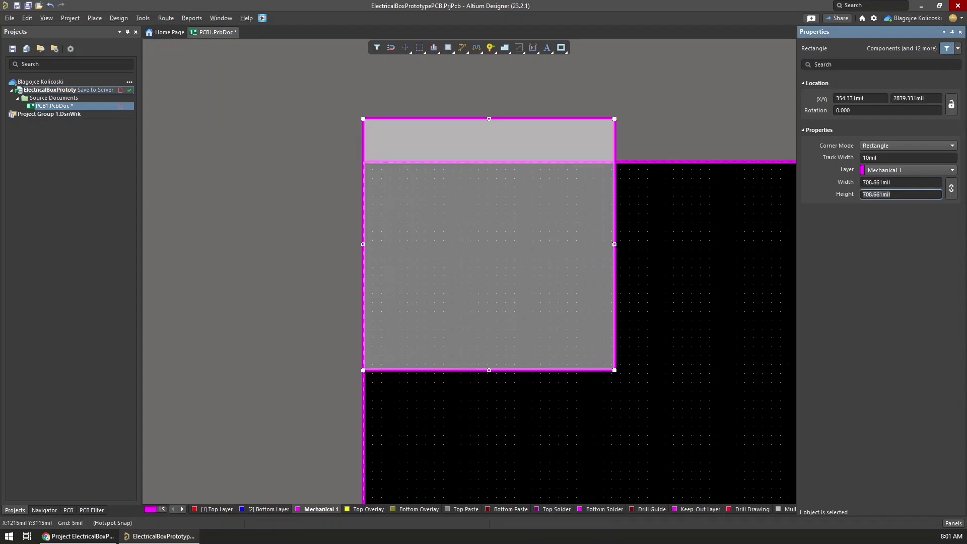
Move the 18 mm square down so its upper-left corner coincides with the board's upper-left corner.
{"action": "left_click_drag", "start_coordinate": [545, 119], "coordinate": [615, 162]}
{"action": "scroll", "coordinate": [445, 201], "scroll_direction": "up", "scroll_amount": 2, "text": "ctrl"}
{"action": "left_click_drag", "start_coordinate": [445, 201], "coordinate": [325, 144]}
{"action": "scroll", "coordinate": [565, 175], "scroll_direction": "down", "scroll_amount": 2, "text": "ctrl"}
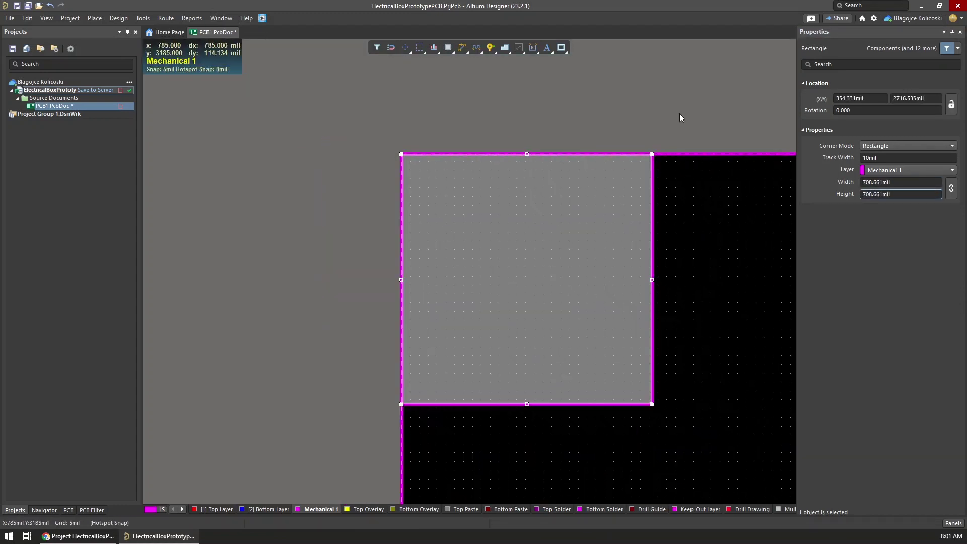
{"action": "left_click", "coordinate": [679, 113]}
Place a horizontal linear dimension across the full width of the corner square's lower edge, with its text below the edge.
{"action": "left_click", "coordinate": [142, 18]}
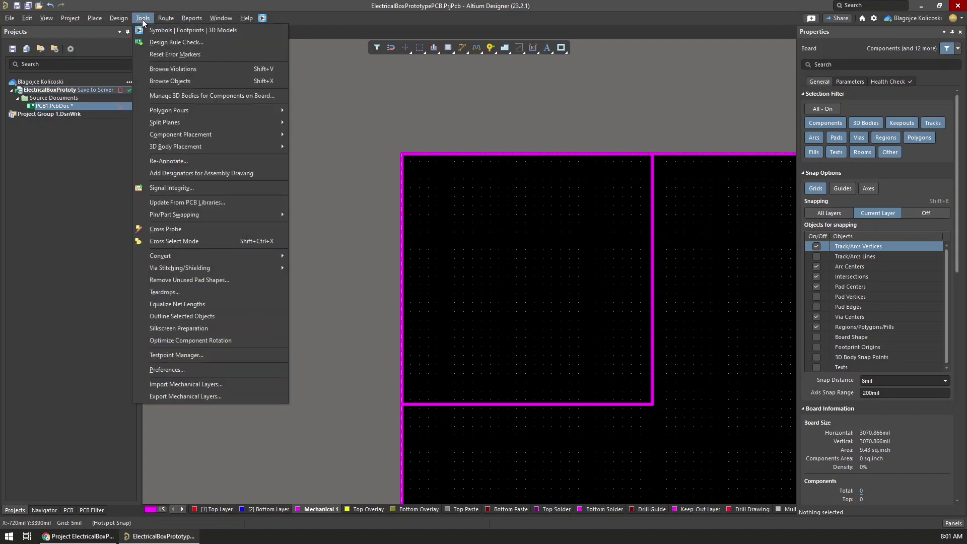
{"action": "left_click", "coordinate": [142, 19]}
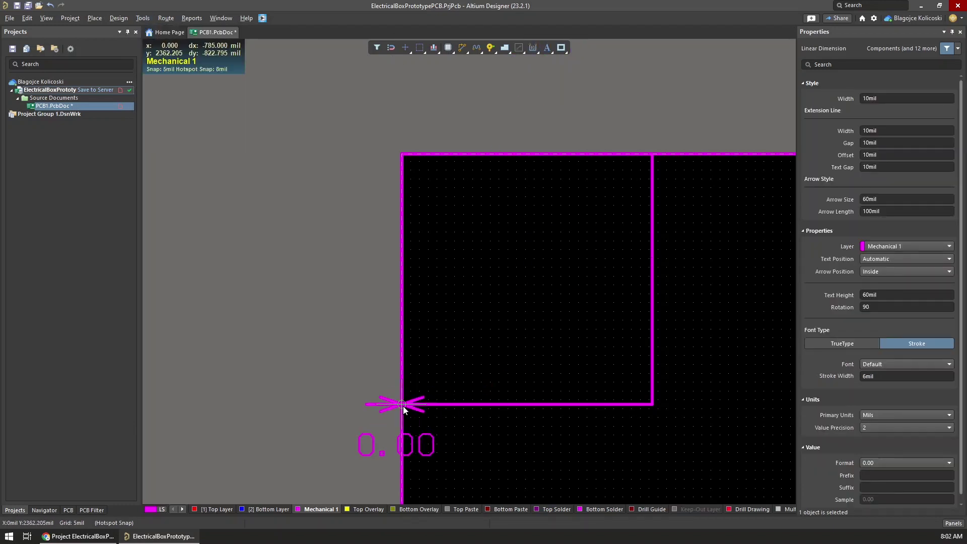
{"action": "left_click", "coordinate": [402, 404]}
{"action": "right_click", "coordinate": [619, 366]}
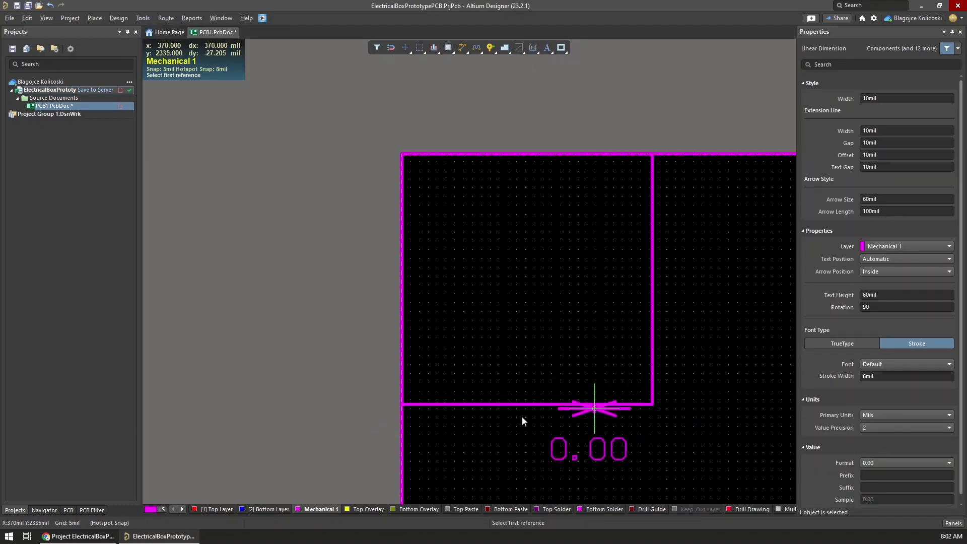
{"action": "left_click", "coordinate": [403, 405]}
{"action": "left_click", "coordinate": [572, 405]}
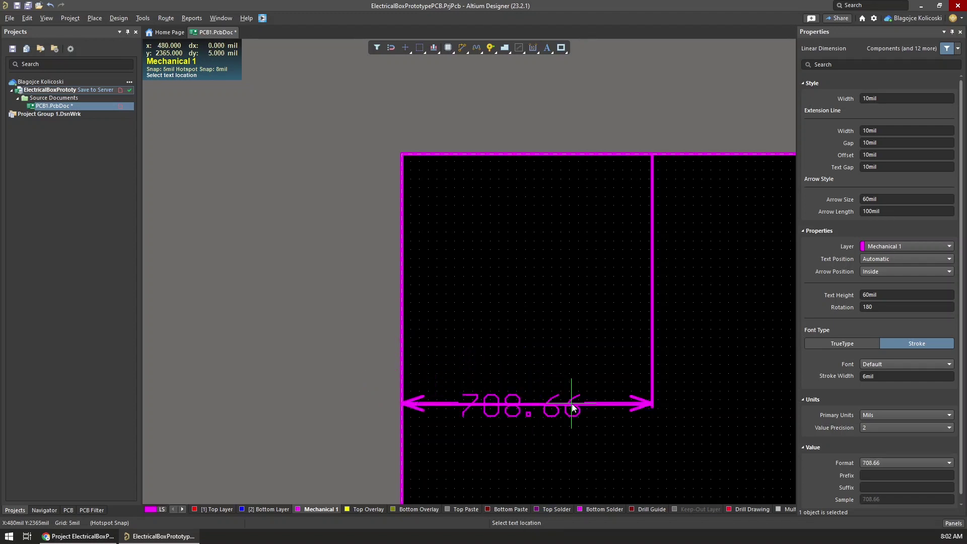
{"action": "left_click", "coordinate": [592, 456]}
{"action": "right_click", "coordinate": [611, 435]}
Set the horizontal dimension's primary units to Millimeters and shorten it to 9.02 mm, reaching the midpoint of the square's lower edge.
{"action": "scroll", "coordinate": [457, 444], "scroll_direction": "down", "scroll_amount": 1}
{"action": "left_click_drag", "start_coordinate": [652, 368], "coordinate": [571, 368]}
{"action": "scroll", "coordinate": [902, 278], "scroll_direction": "down", "scroll_amount": 1}
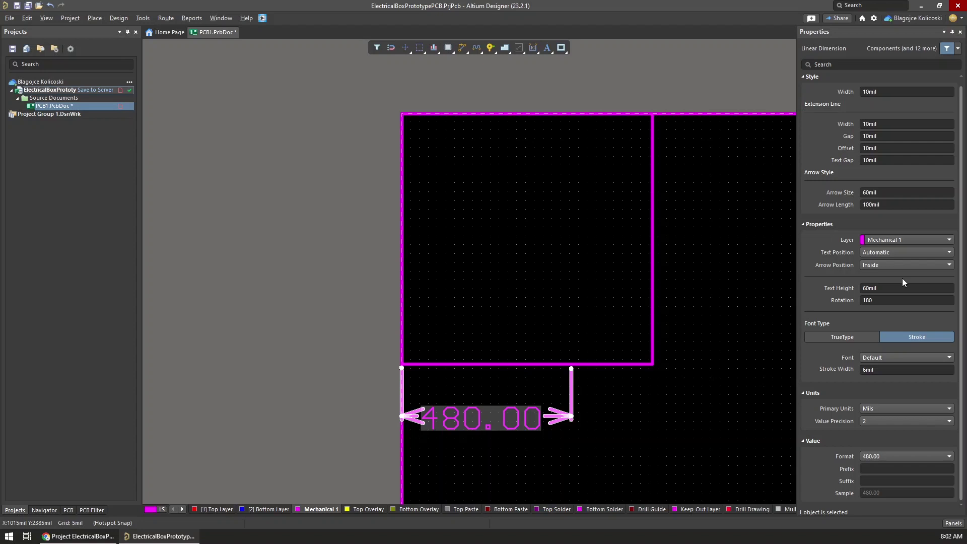
{"action": "left_click", "coordinate": [906, 409]}
{"action": "left_click", "coordinate": [886, 426]}
{"action": "left_click_drag", "start_coordinate": [570, 368], "coordinate": [545, 369]}
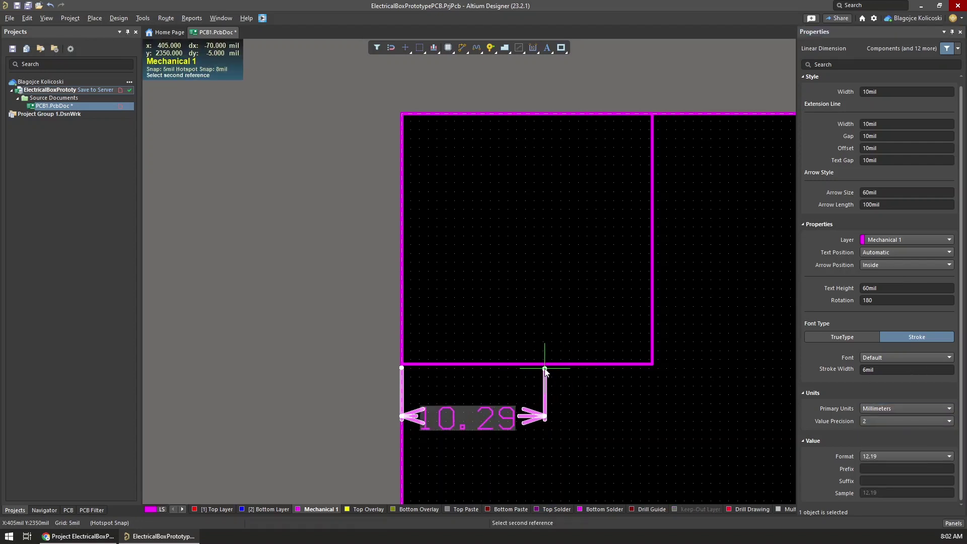
{"action": "left_click", "coordinate": [562, 364]}
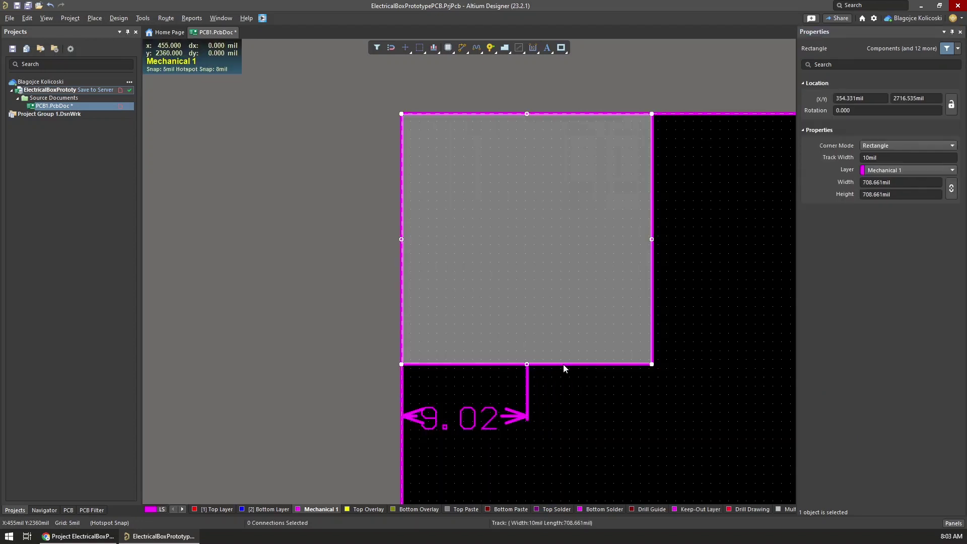
{"action": "right_click", "coordinate": [562, 364]}
{"action": "mouse_move", "coordinate": [618, 213]}
{"action": "left_click", "coordinate": [493, 186]}
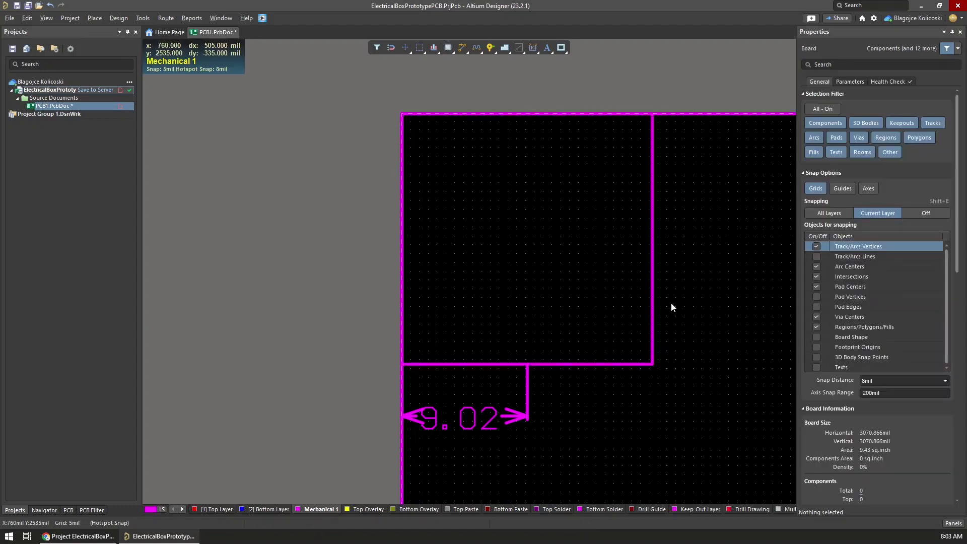
Duplicate the 9.02 mm dimension, rotate the copy to vertical and place it against the upper half of the square's right edge.
{"action": "right_click", "coordinate": [561, 47]}
{"action": "left_click", "coordinate": [525, 415]}
{"action": "left_click", "coordinate": [401, 366]}
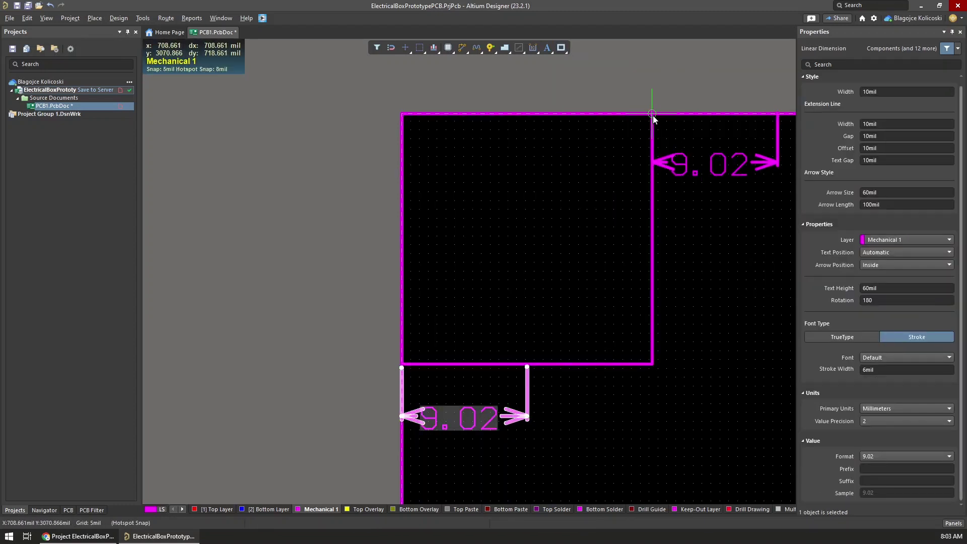
{"action": "key", "text": "space"}
{"action": "left_click", "coordinate": [703, 238]}
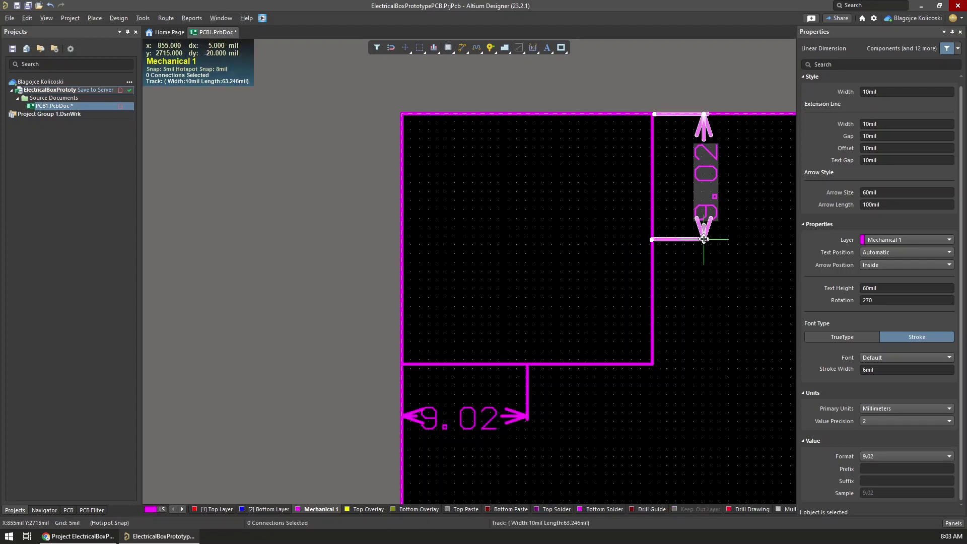
Draw a 45-degree line from the midpoint of the corner square's lower edge to the midpoint of its right edge.
{"action": "left_click", "coordinate": [652, 265]}
{"action": "right_click", "coordinate": [562, 51]}
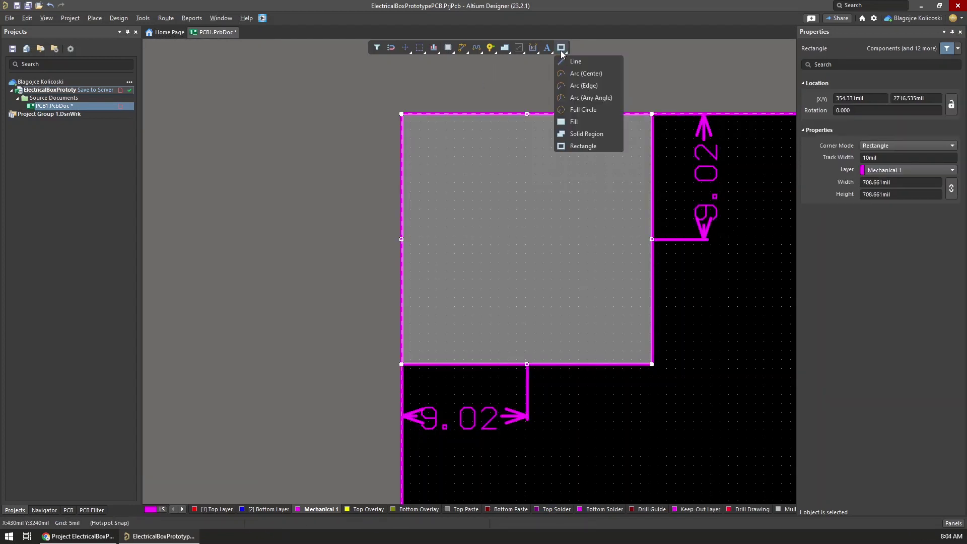
{"action": "left_click", "coordinate": [575, 61]}
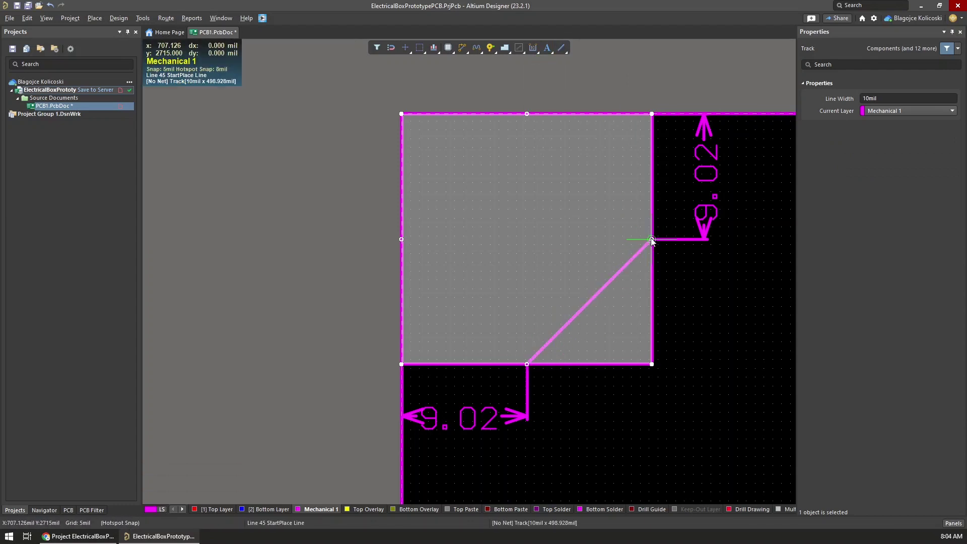
{"action": "right_click", "coordinate": [654, 318]}
{"action": "right_click", "coordinate": [655, 327]}
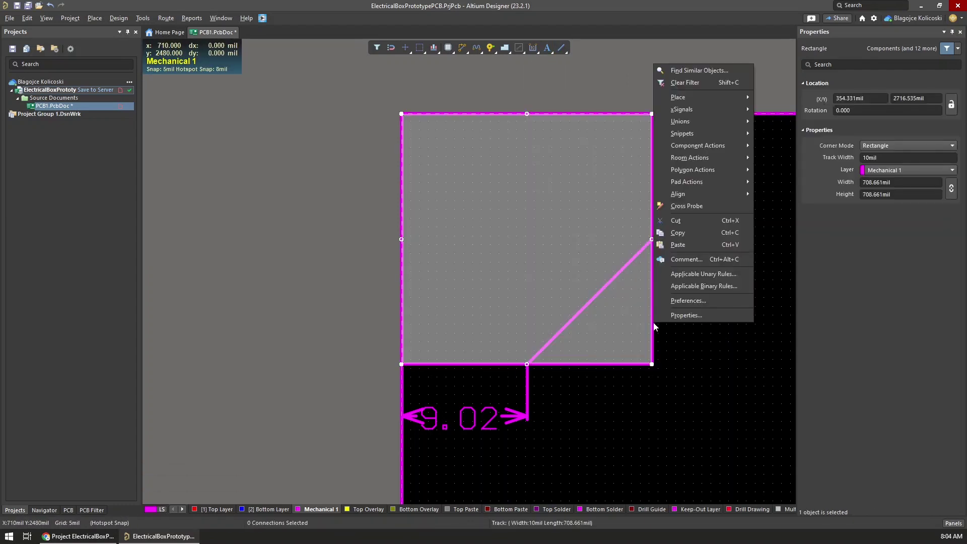
{"action": "left_click", "coordinate": [647, 337]}
{"action": "left_click", "coordinate": [651, 153]}
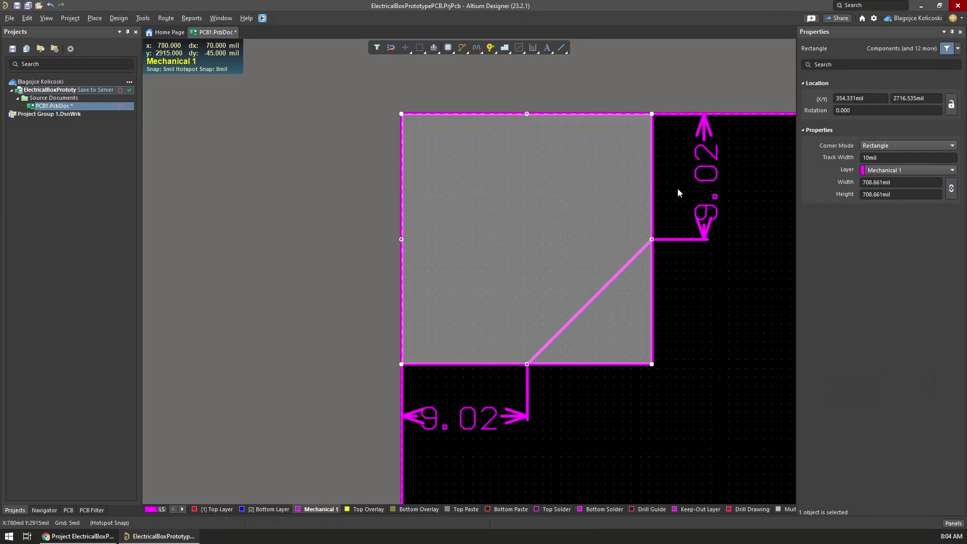
{"action": "left_click", "coordinate": [678, 188]}
{"action": "left_click", "coordinate": [651, 176]}
{"action": "left_click_drag", "start_coordinate": [518, 114], "coordinate": [518, 126]}
{"action": "right_click", "coordinate": [424, 52]}
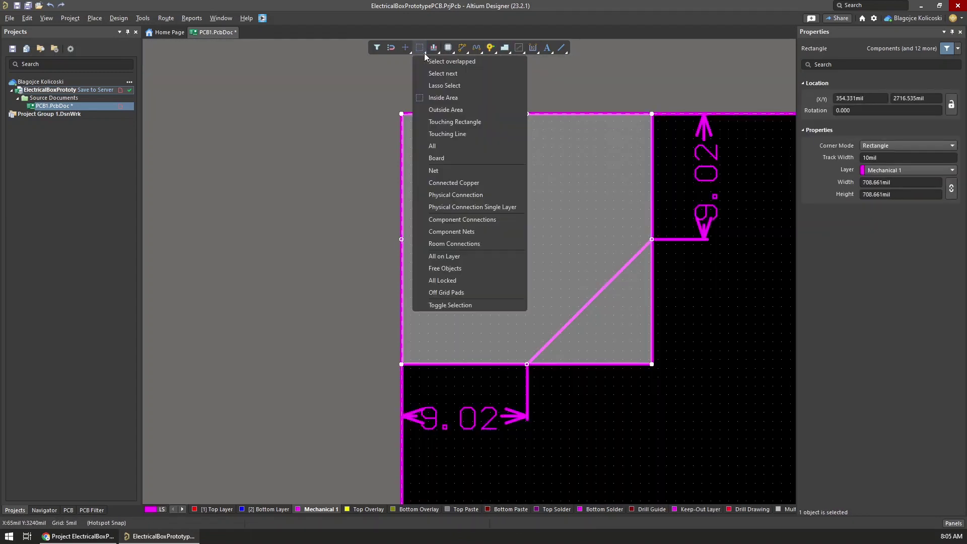
{"action": "right_click", "coordinate": [406, 50]}
{"action": "left_click", "coordinate": [658, 313]}
{"action": "left_click", "coordinate": [655, 312]}
{"action": "left_click", "coordinate": [28, 18]}
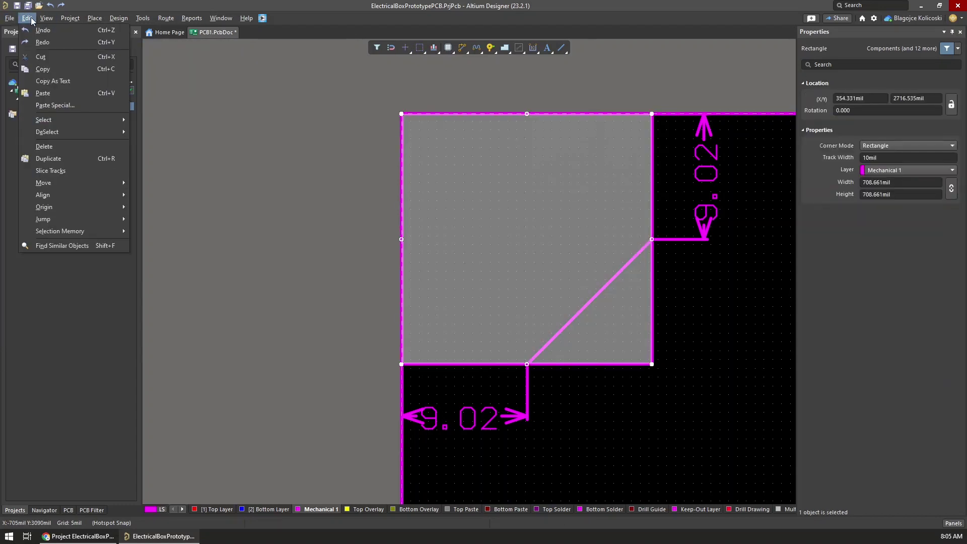
{"action": "mouse_move", "coordinate": [43, 23]}
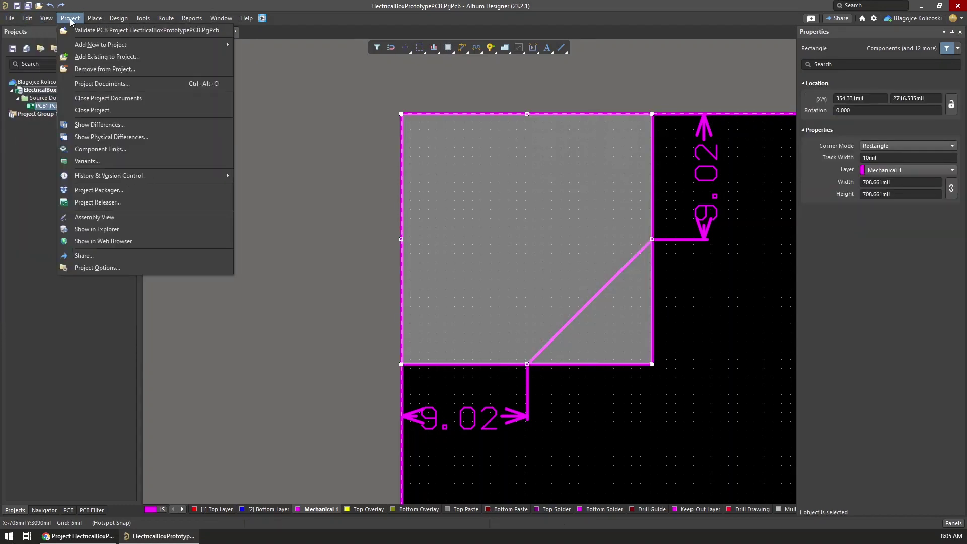
{"action": "mouse_move", "coordinate": [96, 18]}
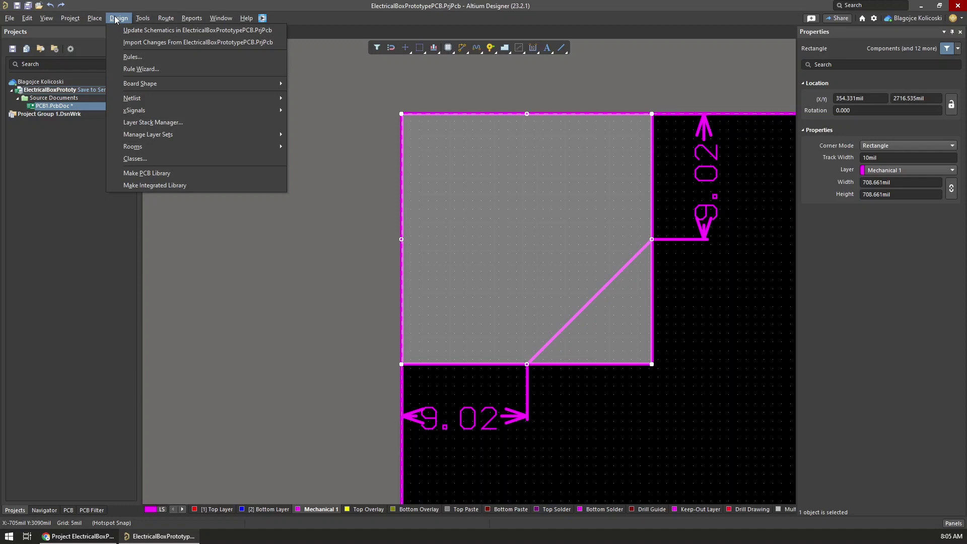
{"action": "left_click", "coordinate": [629, 346]}
{"action": "right_click", "coordinate": [655, 267]}
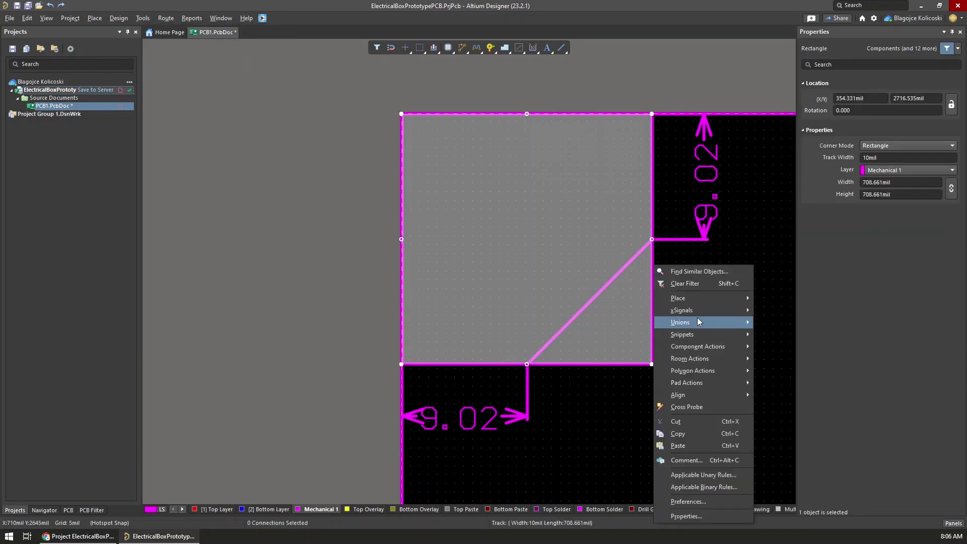
{"action": "mouse_move", "coordinate": [699, 392]}
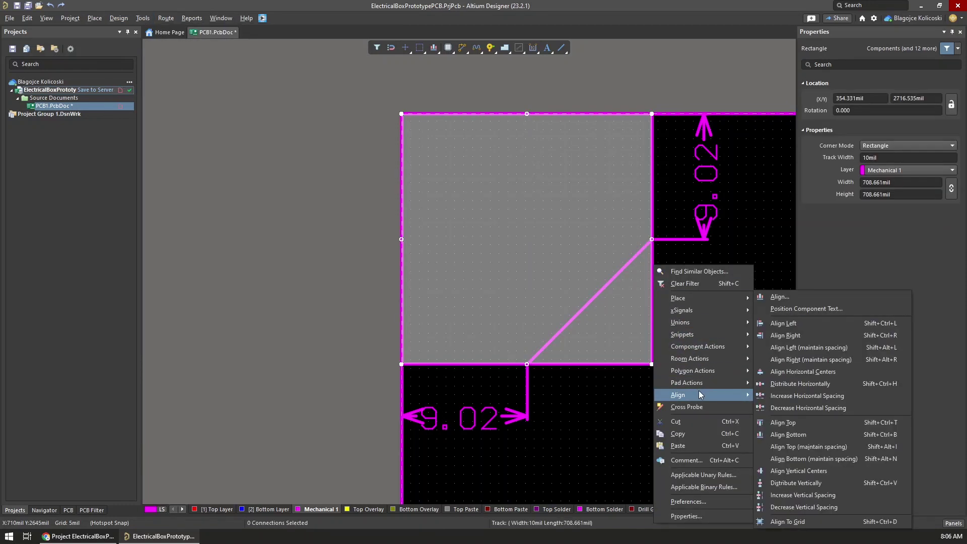
{"action": "left_click", "coordinate": [503, 119]}
Delete the corner square while keeping its dimensions, and try to redraw the area's right and upper edges with lines.
{"action": "left_click", "coordinate": [651, 272]}
{"action": "key", "text": "Delete"}
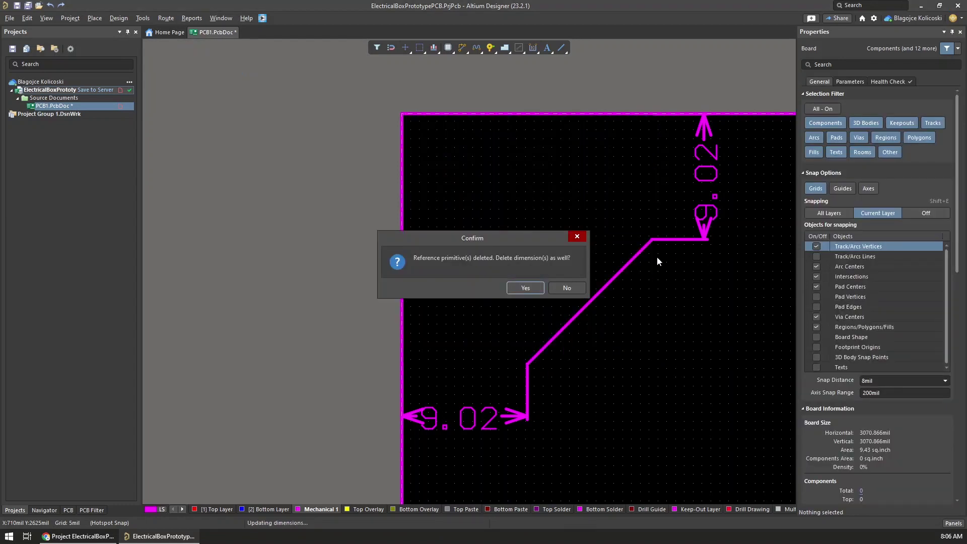
{"action": "left_click", "coordinate": [563, 288]}
{"action": "key", "text": "p"}
{"action": "key", "text": "l"}
{"action": "left_click", "coordinate": [652, 240]}
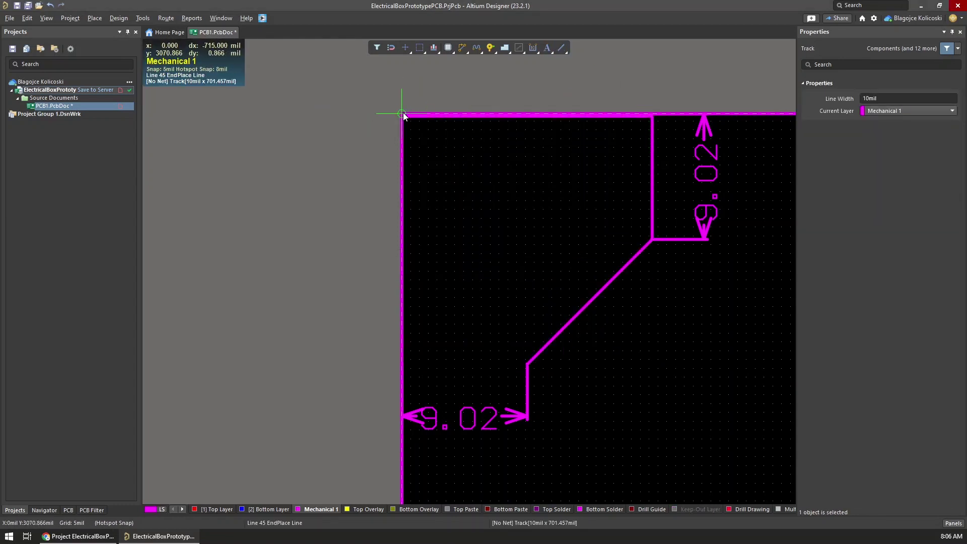
{"action": "key", "text": "Escape"}
{"action": "key", "text": "Escape"}
Undo the redrawn edge lines and the deletion of the corner square.
{"action": "key", "text": "ctrl+z"}
{"action": "key", "text": "ctrl+z"}
{"action": "key", "text": "ctrl+z"}
{"action": "key", "text": "ctrl+z"}
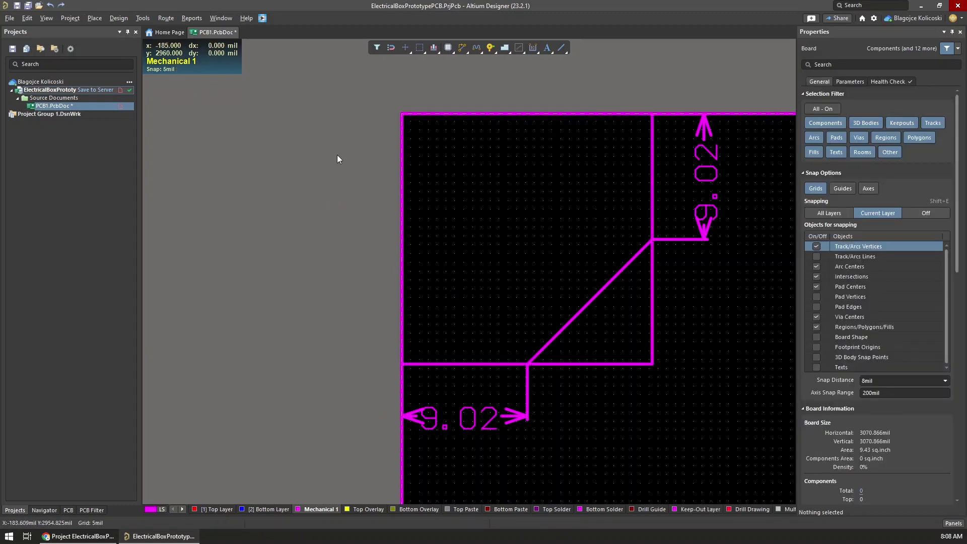
Save the board document and explode the 18 mm corner square into free primitives.
{"action": "key", "text": "ctrl+s"}
{"action": "left_click", "coordinate": [714, 399]}
{"action": "left_click", "coordinate": [652, 324]}
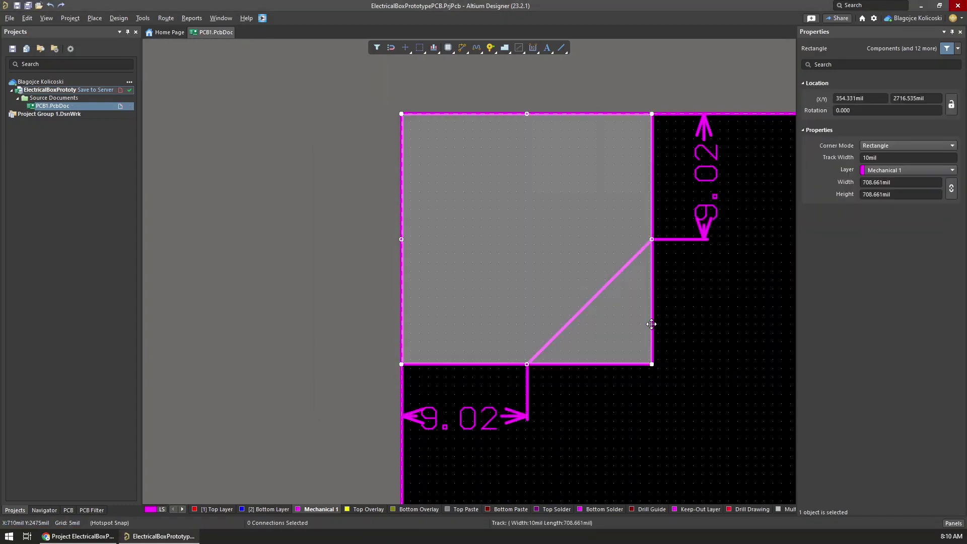
{"action": "left_click", "coordinate": [142, 18]}
{"action": "mouse_move", "coordinate": [188, 257]}
{"action": "left_click", "coordinate": [328, 286]}
{"action": "left_click", "coordinate": [505, 287]}
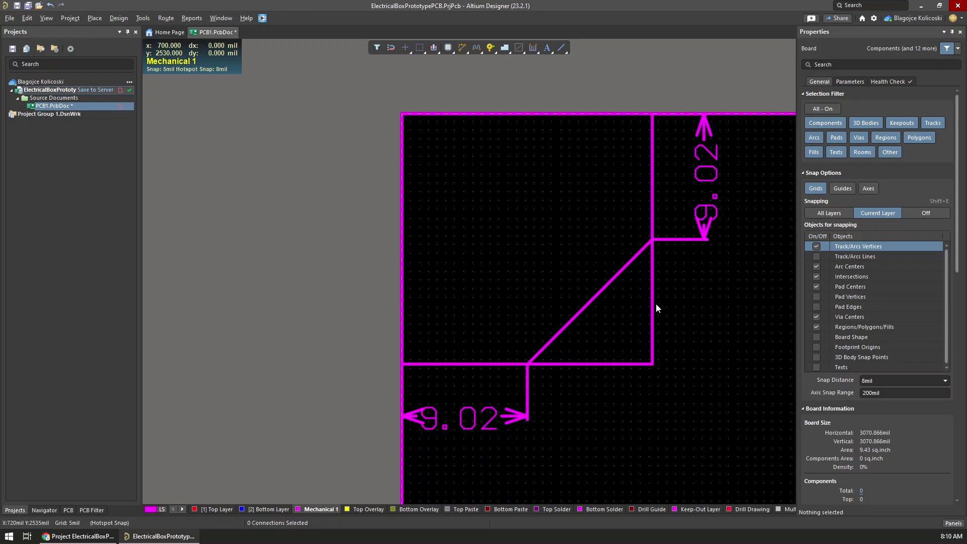
Shorten the corner area's right and lower edges to the ends of the diagonal line, and delete both 9.02 mm dimensions.
{"action": "left_click_drag", "start_coordinate": [652, 362], "coordinate": [649, 240]}
{"action": "left_click", "coordinate": [703, 222]}
{"action": "key", "text": "Delete"}
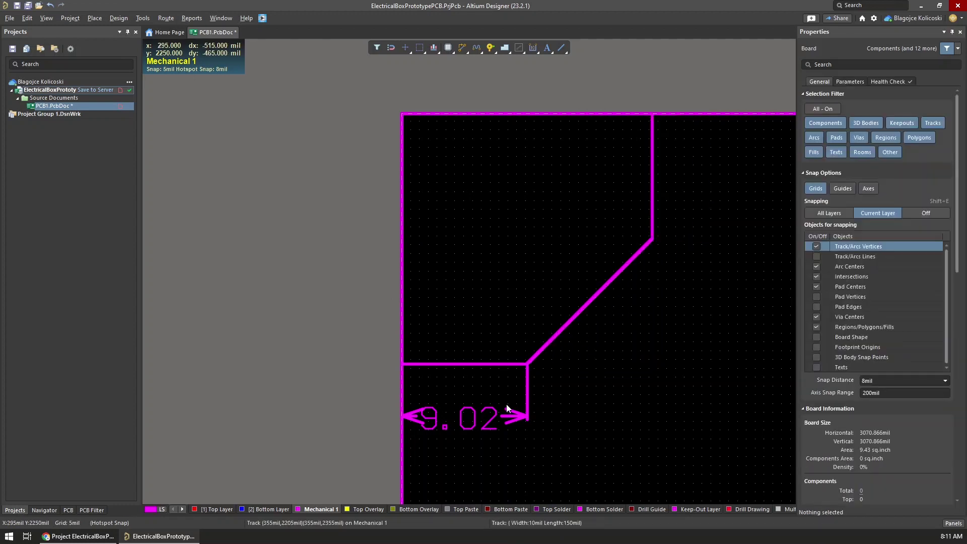
{"action": "left_click", "coordinate": [506, 410]}
{"action": "key", "text": "Delete"}
Select the five tracks that outline the chamfered upper-left corner area and copy them.
{"action": "left_click", "coordinate": [488, 364]}
{"action": "left_click", "coordinate": [589, 301], "text": "shift"}
{"action": "left_click", "coordinate": [652, 202], "text": "shift"}
{"action": "left_click", "coordinate": [554, 114], "text": "shift"}
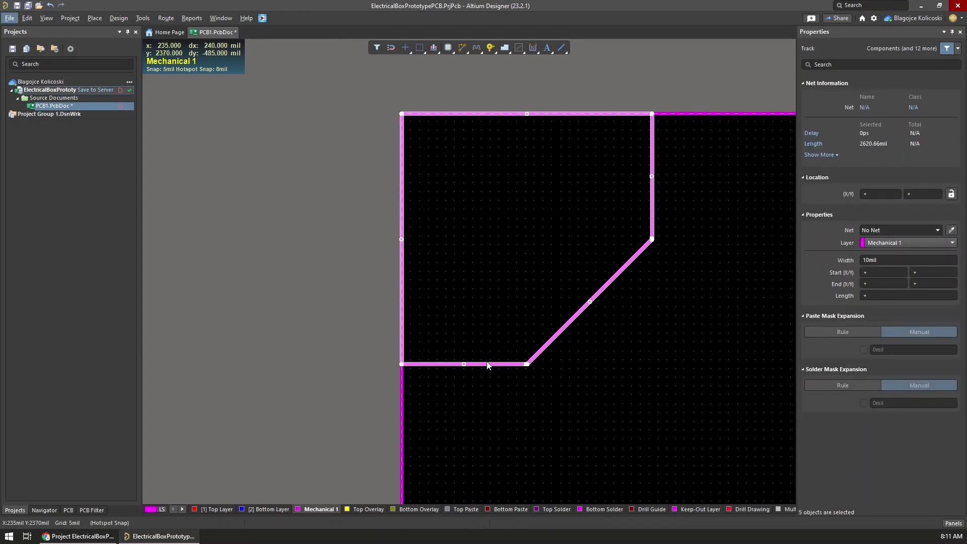
{"action": "scroll", "coordinate": [478, 211], "scroll_direction": "down", "scroll_amount": 5, "text": "ctrl"}
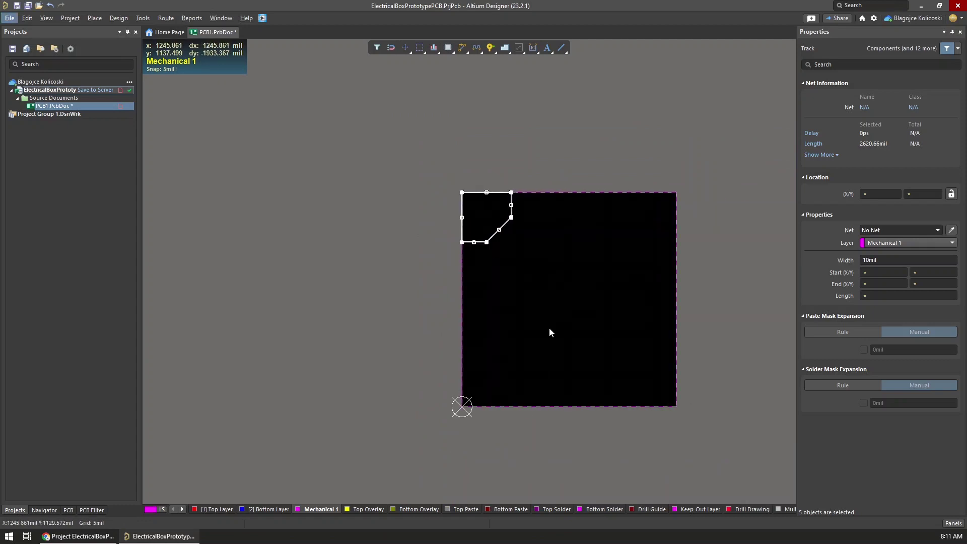
{"action": "scroll", "coordinate": [548, 333], "scroll_direction": "up", "scroll_amount": 3, "text": "ctrl"}
{"action": "left_click", "coordinate": [505, 253]}
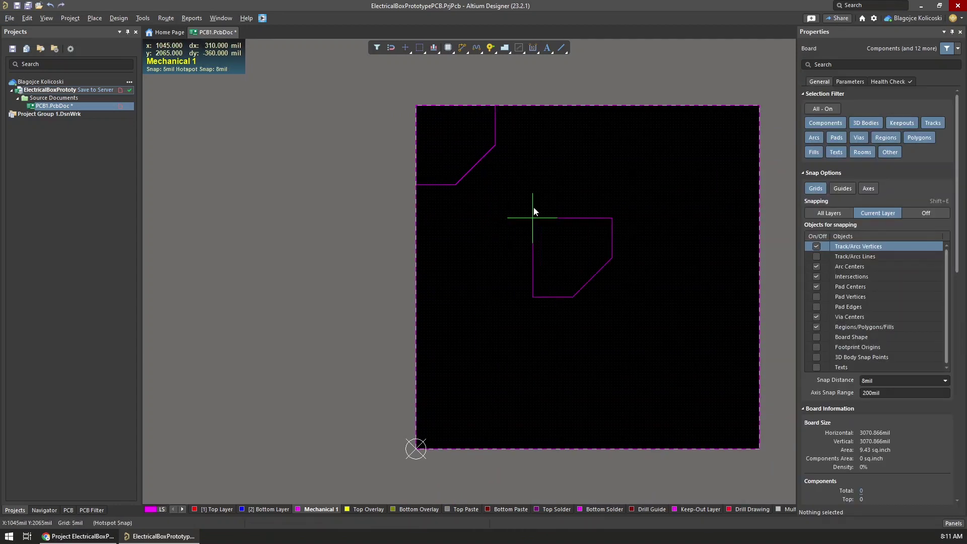
Paste rotated copies of the chamfered outline into the lower-right, upper-right and lower-left corners of the board.
{"action": "key", "text": "space"}
{"action": "key", "text": "space"}
{"action": "left_click", "coordinate": [759, 448]}
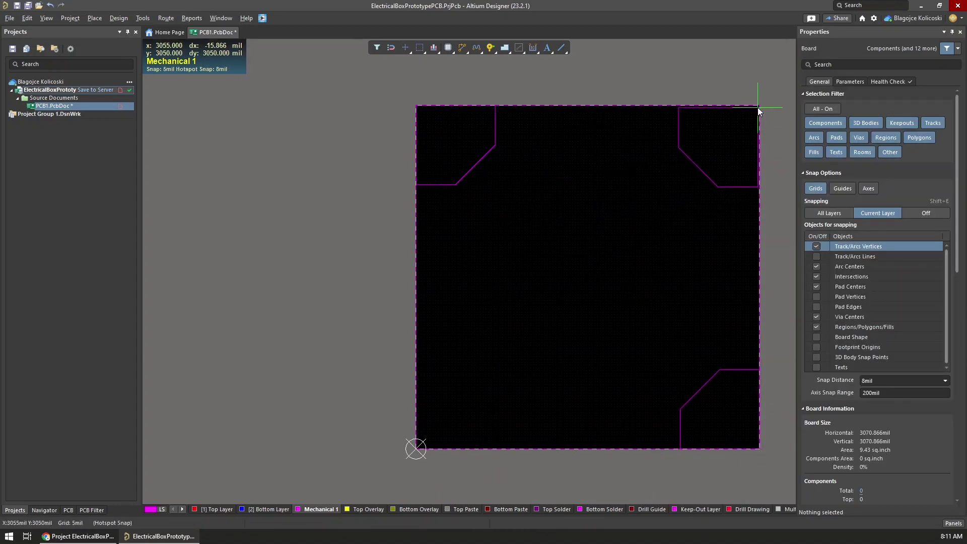
{"action": "key", "text": "ctrl+v"}
{"action": "key", "text": "space"}
{"action": "key", "text": "space"}
{"action": "left_click", "coordinate": [416, 448]}
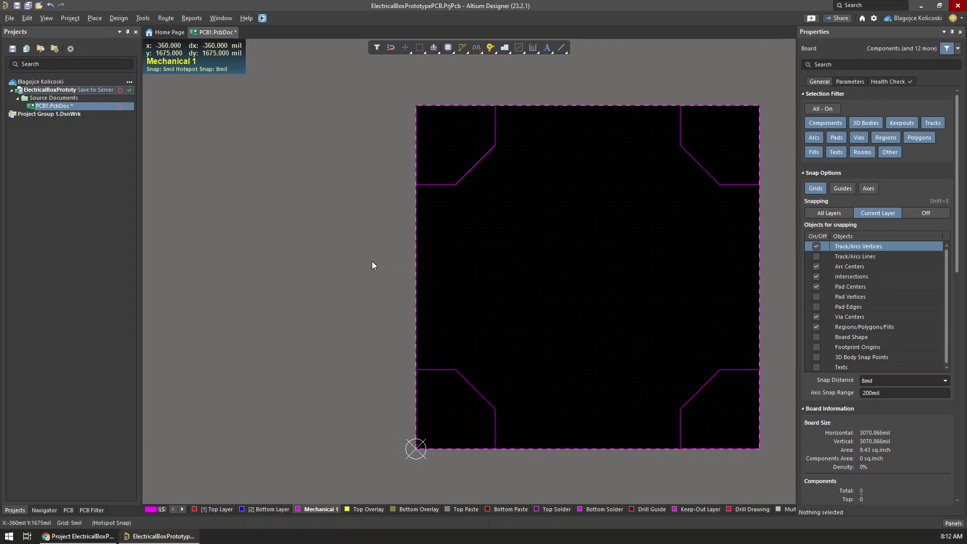
Select the four chamfered corner outlines without the board rectangle and create a board cutout in the lower-left corner from the selected primitives.
{"action": "left_click_drag", "start_coordinate": [391, 75], "coordinate": [520, 207]}
{"action": "left_click_drag", "start_coordinate": [667, 90], "coordinate": [781, 212], "text": "shift"}
{"action": "left_click_drag", "start_coordinate": [778, 468], "coordinate": [669, 353], "text": "shift"}
{"action": "left_click_drag", "start_coordinate": [395, 353], "coordinate": [530, 474], "text": "shift"}
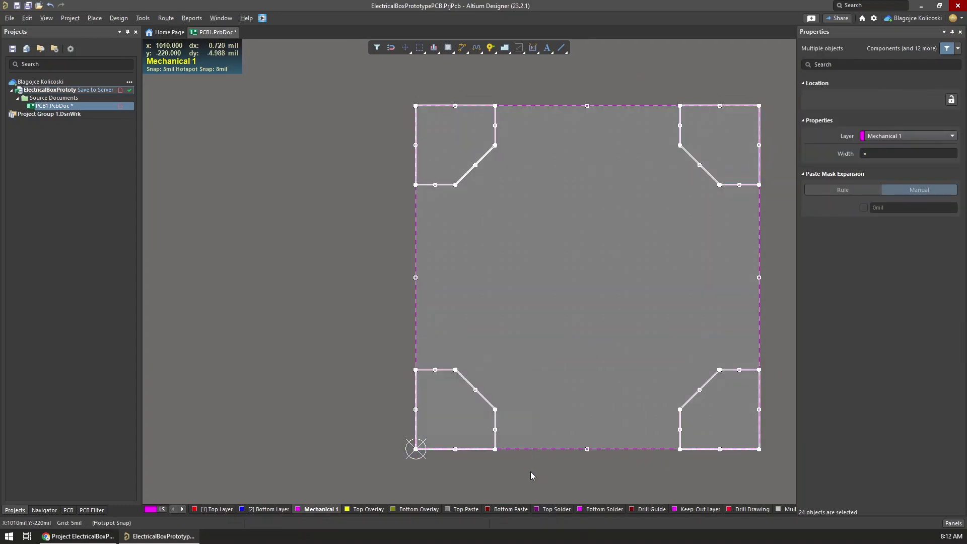
{"action": "left_click", "coordinate": [142, 18]}
{"action": "mouse_move", "coordinate": [215, 258]}
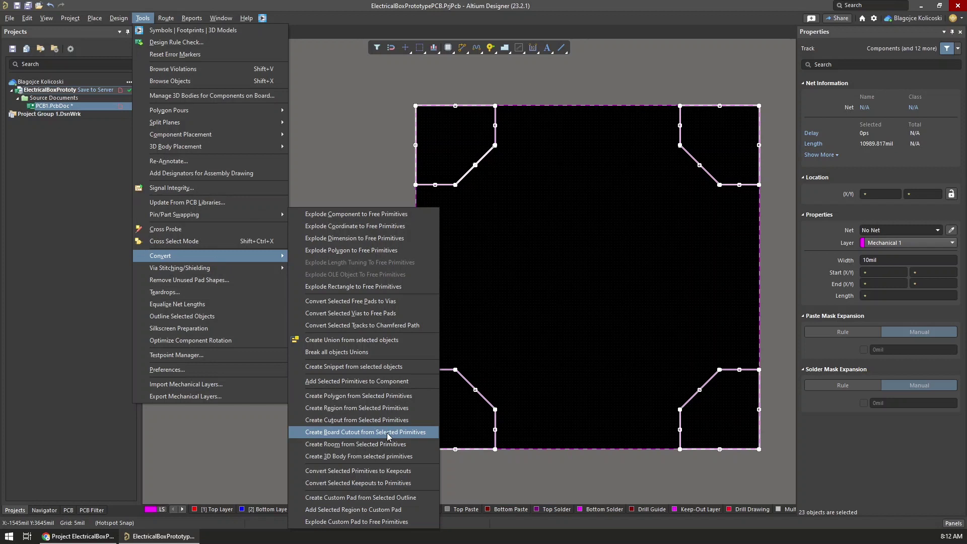
{"action": "left_click", "coordinate": [355, 433]}
Create a board cutout from the upper-left chamfered outline and try the same with the upper-right outline.
{"action": "left_click", "coordinate": [143, 18]}
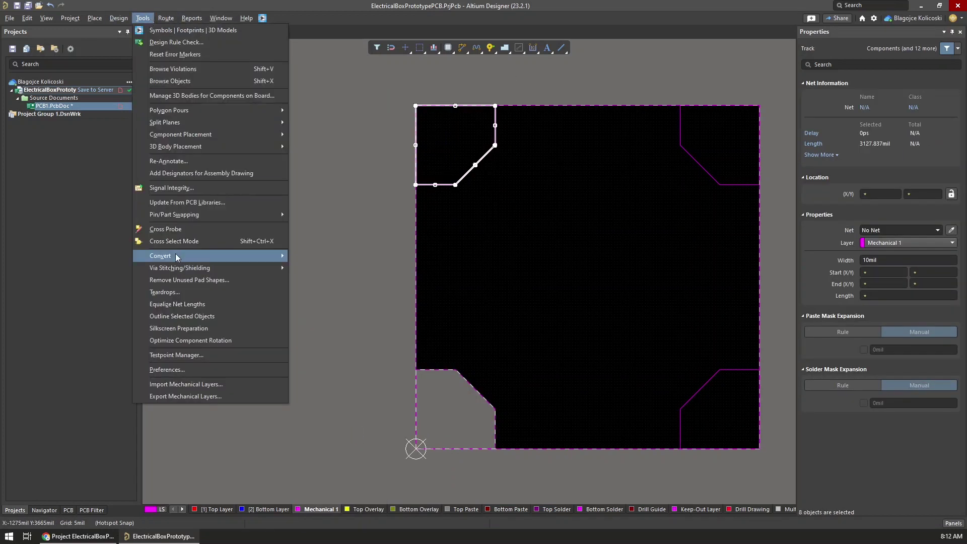
{"action": "left_click", "coordinate": [363, 433]}
{"action": "left_click", "coordinate": [142, 17]}
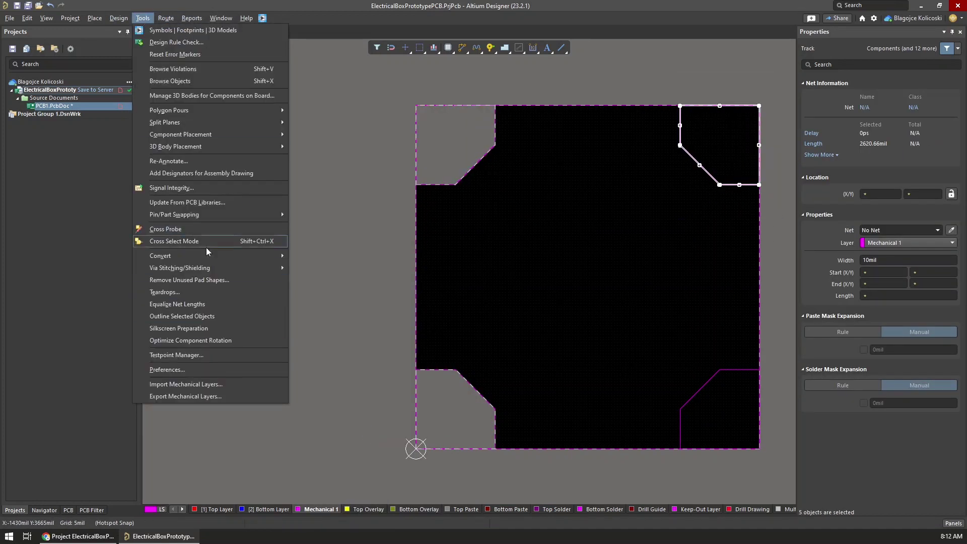
{"action": "mouse_move", "coordinate": [166, 255]}
{"action": "left_click", "coordinate": [367, 433]}
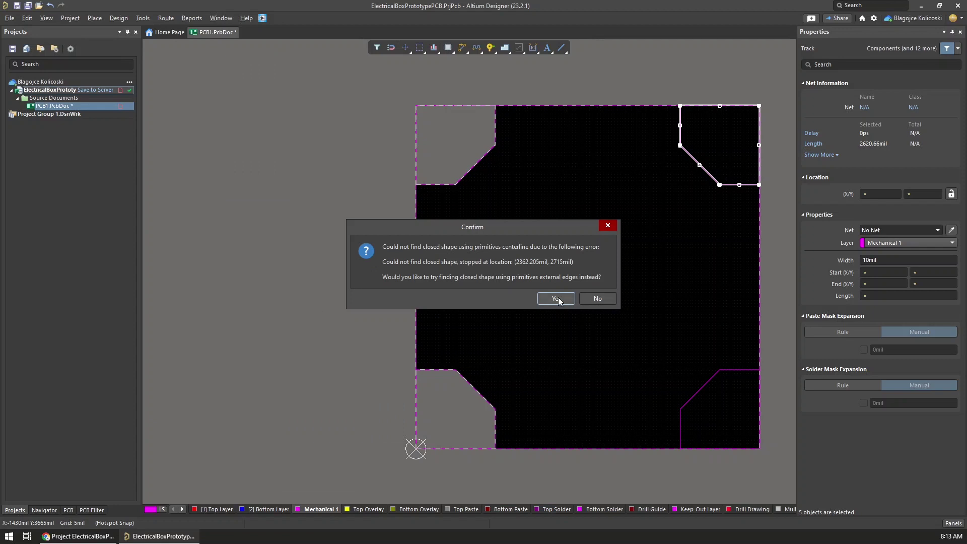
{"action": "left_click", "coordinate": [597, 298]}
Reselect the five tracks of the upper-right chamfered outline and create a board cutout from them.
{"action": "scroll", "coordinate": [620, 237], "scroll_direction": "up", "scroll_amount": 1}
{"action": "scroll", "coordinate": [634, 211], "scroll_direction": "down", "scroll_amount": 4, "text": "shift"}
{"action": "left_click", "coordinate": [643, 183]}
{"action": "scroll", "coordinate": [654, 198], "scroll_direction": "up", "scroll_amount": 1, "text": "shift"}
{"action": "scroll", "coordinate": [659, 203], "scroll_direction": "up", "scroll_amount": 3, "text": "ctrl"}
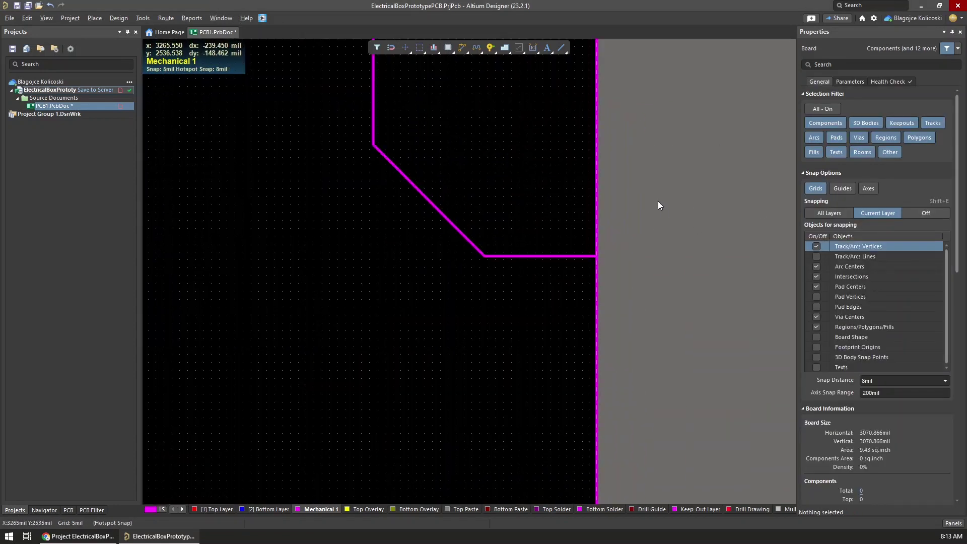
{"action": "scroll", "coordinate": [658, 202], "scroll_direction": "up", "scroll_amount": 4}
{"action": "left_click_drag", "start_coordinate": [347, 171], "coordinate": [653, 439]}
{"action": "left_click", "coordinate": [142, 17]}
{"action": "mouse_move", "coordinate": [195, 253]}
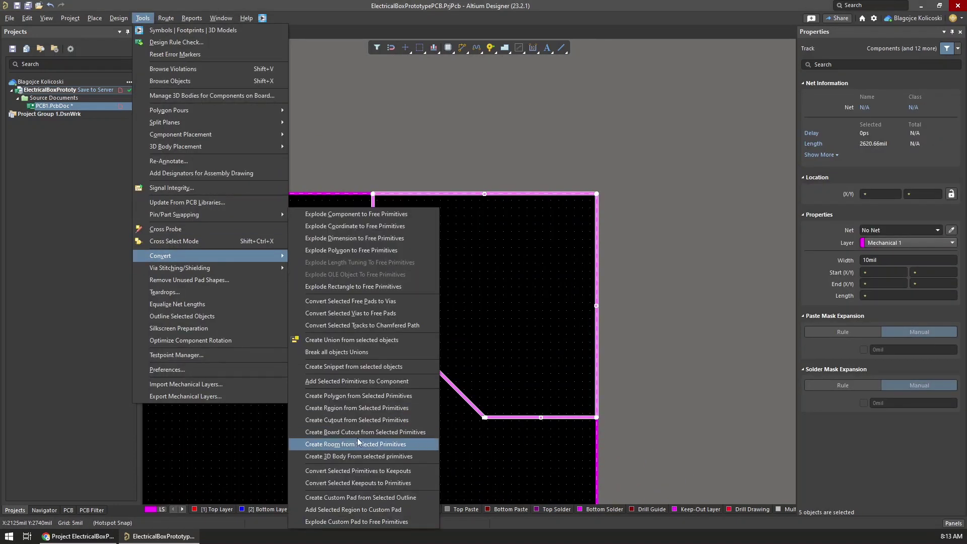
{"action": "left_click", "coordinate": [362, 444]}
Select the lower-right chamfered outline and create a board cutout from the selected primitives.
{"action": "left_click", "coordinate": [674, 262]}
{"action": "scroll", "coordinate": [677, 256], "scroll_direction": "down", "scroll_amount": 10}
{"action": "left_click_drag", "start_coordinate": [336, 121], "coordinate": [652, 384]}
{"action": "left_click", "coordinate": [143, 18]}
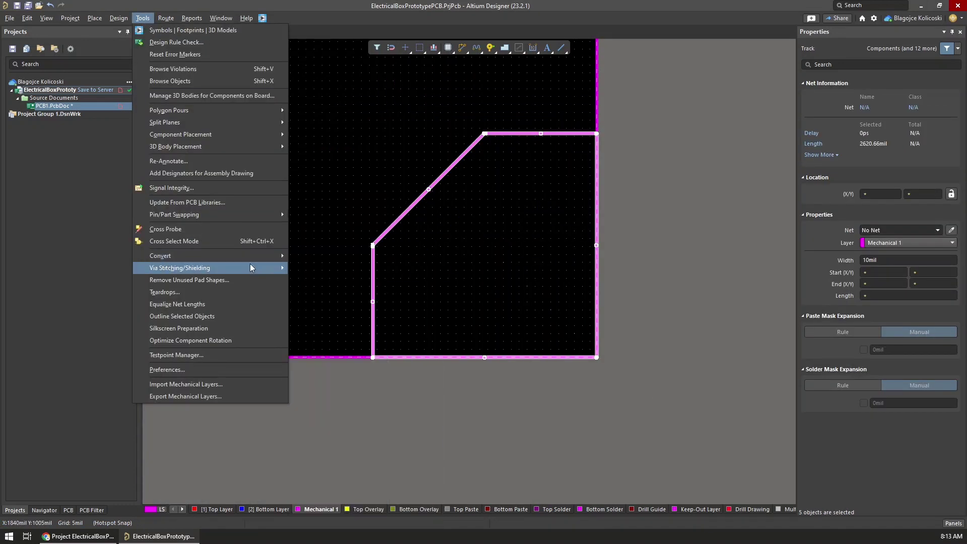
{"action": "mouse_move", "coordinate": [250, 255]}
{"action": "left_click", "coordinate": [360, 470]}
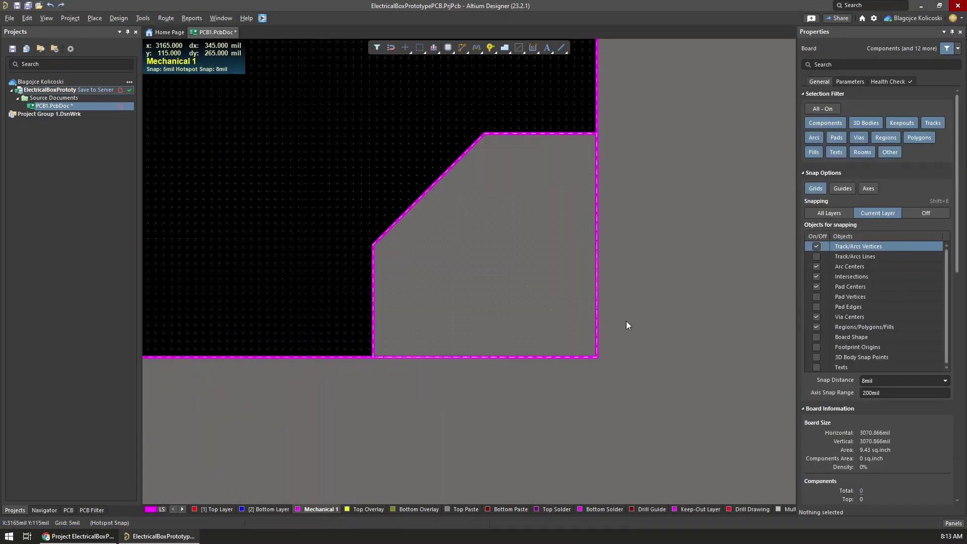
Delete the board rectangle and the cutouts and outer edge tracks in the board's two right-hand corners.
{"action": "left_click", "coordinate": [597, 297]}
{"action": "key", "text": "Delete"}
{"action": "left_click", "coordinate": [569, 357]}
{"action": "key", "text": "Delete"}
{"action": "left_click", "coordinate": [573, 358]}
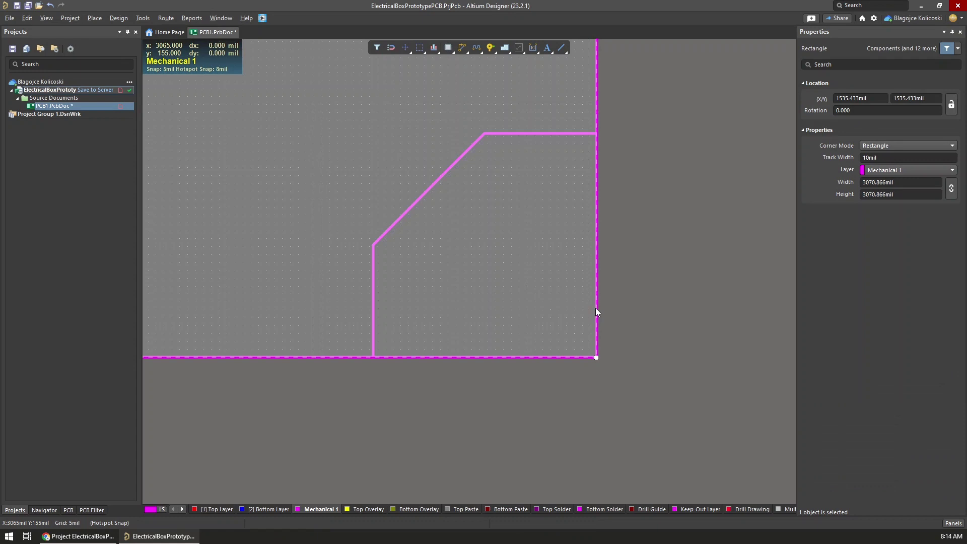
{"action": "key", "text": "Delete"}
{"action": "scroll", "coordinate": [594, 268], "scroll_direction": "down", "scroll_amount": 2}
{"action": "scroll", "coordinate": [568, 296], "scroll_direction": "down", "scroll_amount": 4, "text": "ctrl"}
{"action": "scroll", "coordinate": [565, 298], "scroll_direction": "up", "scroll_amount": 3}
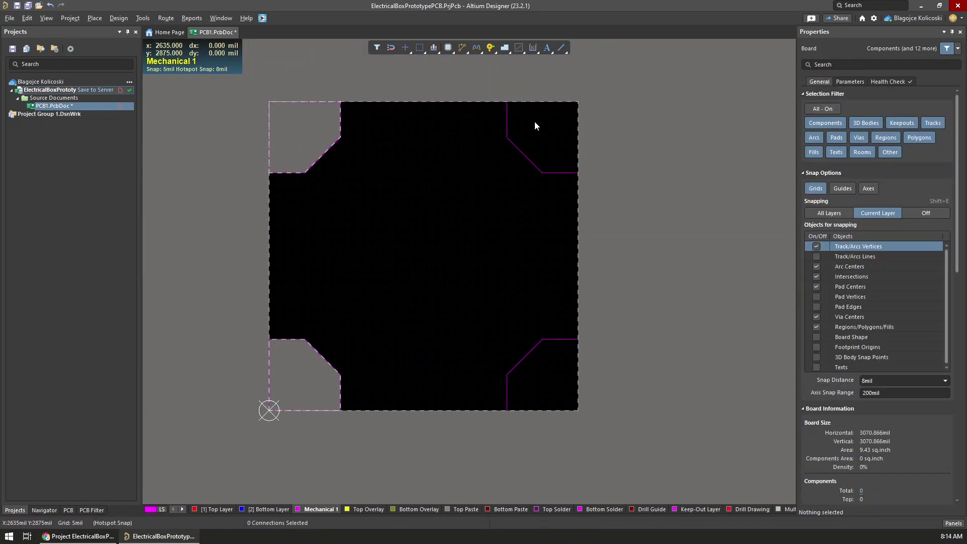
Delete the cutouts and outer edge tracks in the board's upper-left and lower-left corners.
{"action": "left_click", "coordinate": [279, 113]}
{"action": "key", "text": "Delete"}
{"action": "left_click_drag", "start_coordinate": [302, 102], "coordinate": [262, 130]}
{"action": "key", "text": "Delete"}
{"action": "left_click", "coordinate": [298, 380]}
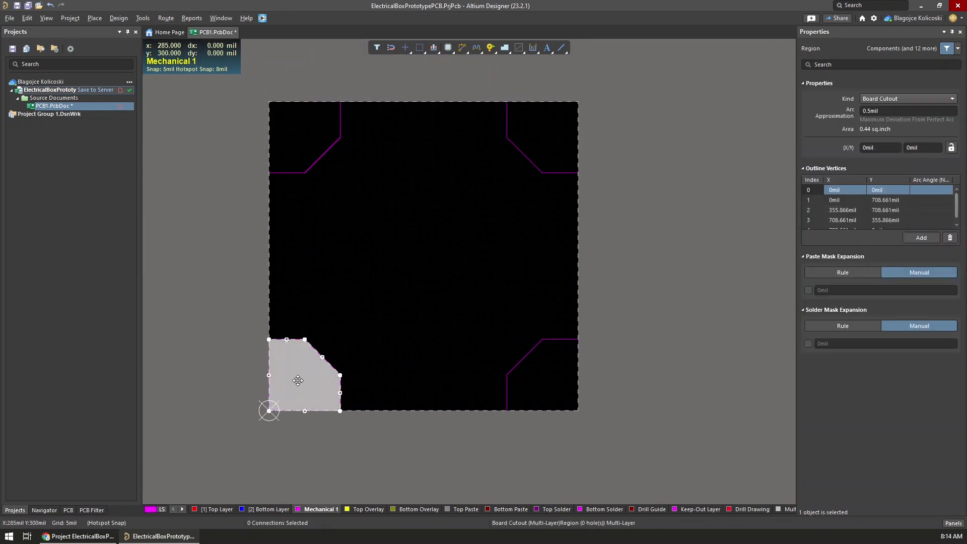
{"action": "key", "text": "Delete"}
{"action": "left_click_drag", "start_coordinate": [252, 357], "coordinate": [280, 379]}
Draw Mechanical 1 lines along the board's upper and right edges, connecting the ends of the corner outlines.
{"action": "left_click", "coordinate": [561, 47]}
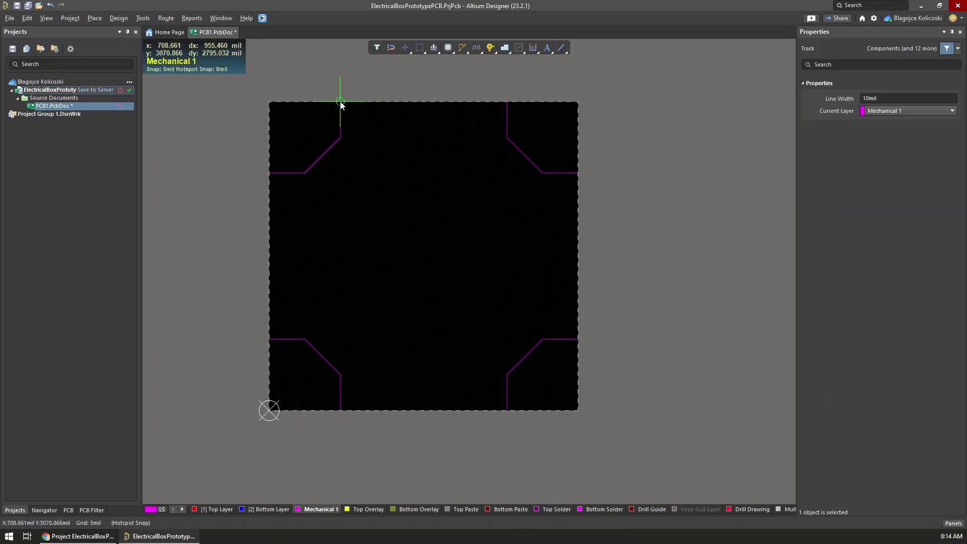
{"action": "left_click", "coordinate": [340, 101]}
{"action": "scroll", "coordinate": [505, 107], "scroll_direction": "up", "scroll_amount": 1}
{"action": "scroll", "coordinate": [507, 168], "scroll_direction": "up", "scroll_amount": 4, "text": "ctrl"}
{"action": "left_click", "coordinate": [513, 80]}
{"action": "right_click", "coordinate": [557, 122]}
{"action": "scroll", "coordinate": [695, 231], "scroll_direction": "down", "scroll_amount": 5}
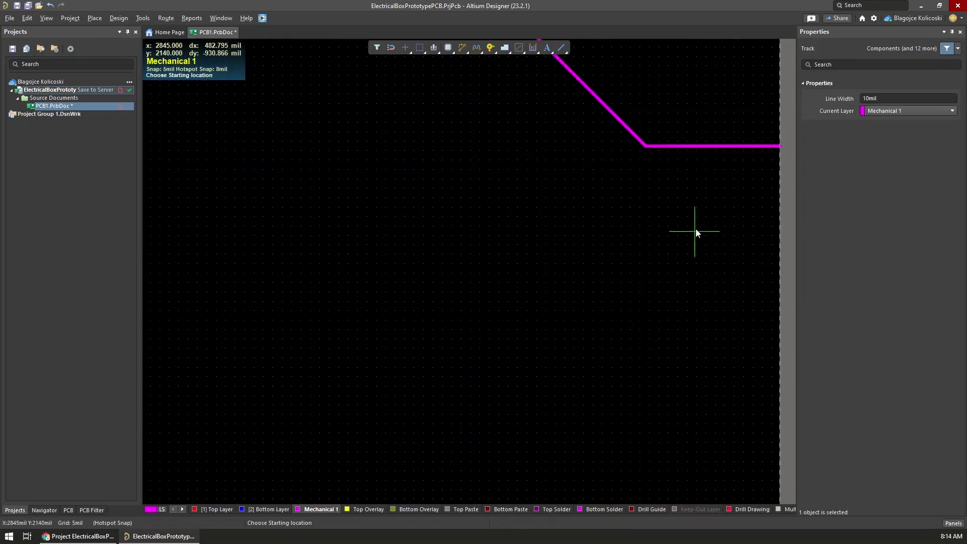
{"action": "scroll", "coordinate": [702, 231], "scroll_direction": "down", "scroll_amount": 2, "text": "ctrl"}
{"action": "scroll", "coordinate": [730, 181], "scroll_direction": "down", "scroll_amount": 1}
{"action": "left_click", "coordinate": [750, 135]}
{"action": "scroll", "coordinate": [750, 251], "scroll_direction": "down", "scroll_amount": 3}
{"action": "scroll", "coordinate": [439, 322], "scroll_direction": "down", "scroll_amount": 4}
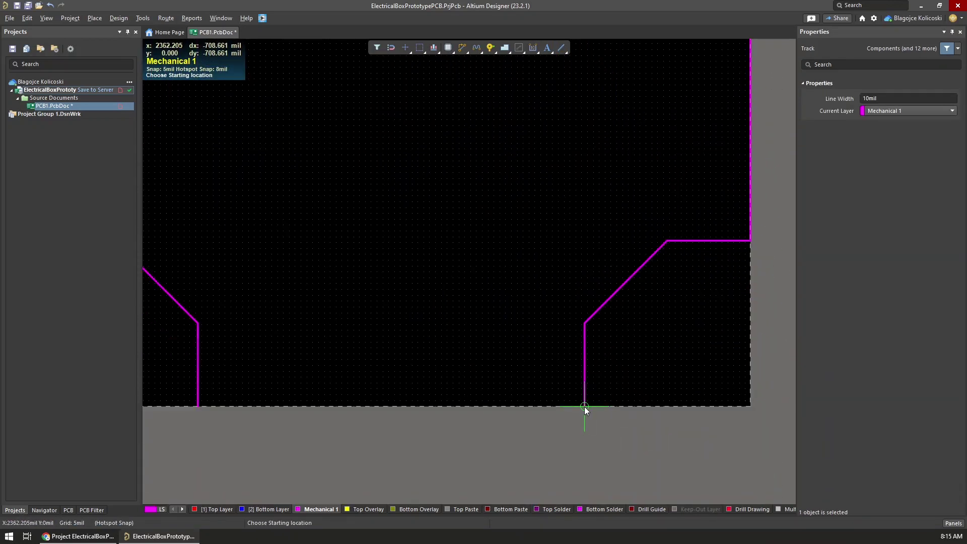
Draw Mechanical 1 lines along the board's lower and left edges to close the cross-shaped outline.
{"action": "left_click", "coordinate": [585, 406]}
{"action": "left_click", "coordinate": [197, 405]}
{"action": "right_click", "coordinate": [198, 405]}
{"action": "scroll", "coordinate": [312, 395], "scroll_direction": "up", "scroll_amount": 2}
{"action": "scroll", "coordinate": [312, 395], "scroll_direction": "up", "scroll_amount": 5, "text": "shift"}
{"action": "scroll", "coordinate": [252, 357], "scroll_direction": "up", "scroll_amount": 1}
{"action": "left_click", "coordinate": [233, 361]}
{"action": "scroll", "coordinate": [238, 319], "scroll_direction": "up", "scroll_amount": 3}
{"action": "left_click", "coordinate": [234, 177]}
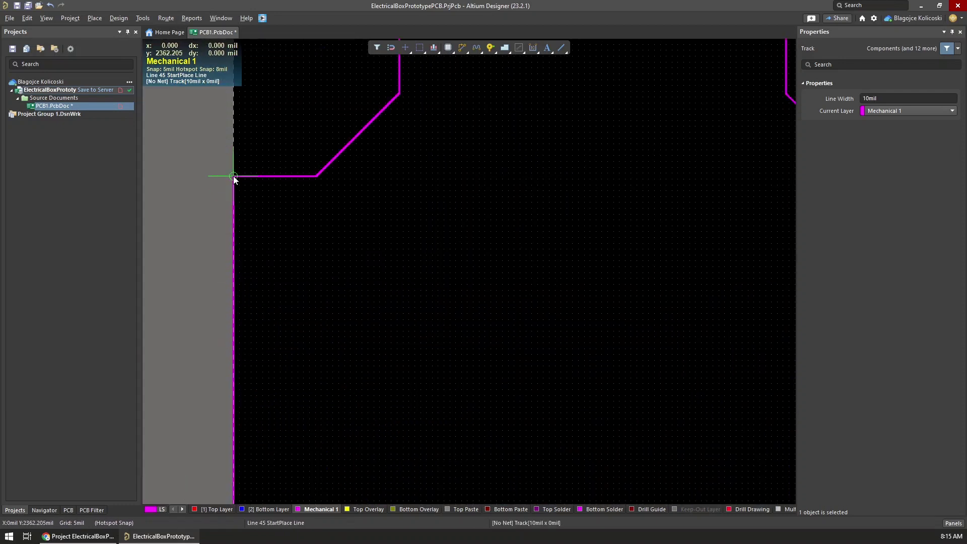
{"action": "right_click", "coordinate": [234, 178]}
{"action": "scroll", "coordinate": [213, 286], "scroll_direction": "down", "scroll_amount": 2}
{"action": "scroll", "coordinate": [212, 290], "scroll_direction": "down", "scroll_amount": 4, "text": "ctrl"}
{"action": "right_click", "coordinate": [237, 143]}
Select the complete closed outline, define the board shape from the selected objects, and view the board in 3D.
{"action": "left_click_drag", "start_coordinate": [239, 146], "coordinate": [462, 367]}
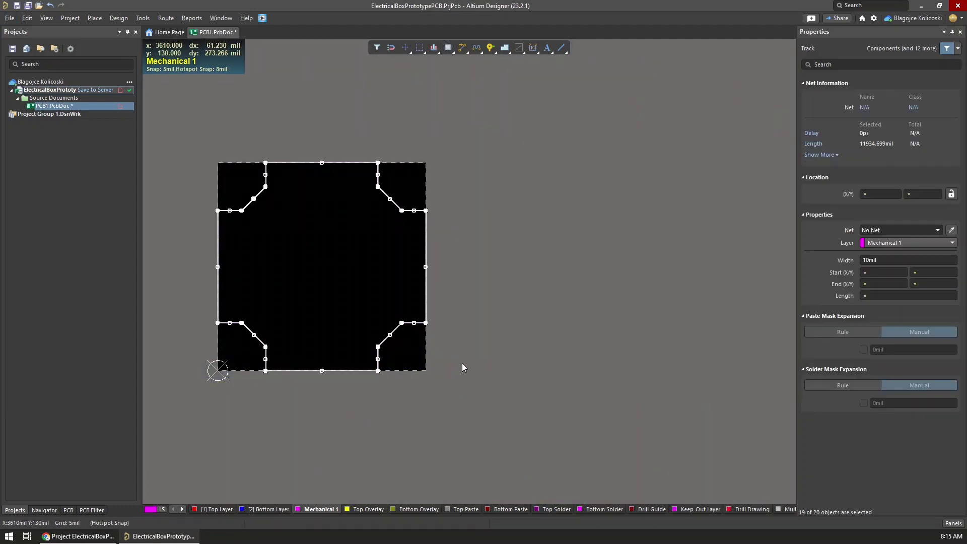
{"action": "left_click", "coordinate": [141, 19]}
{"action": "left_click", "coordinate": [119, 18]}
{"action": "mouse_move", "coordinate": [129, 83]}
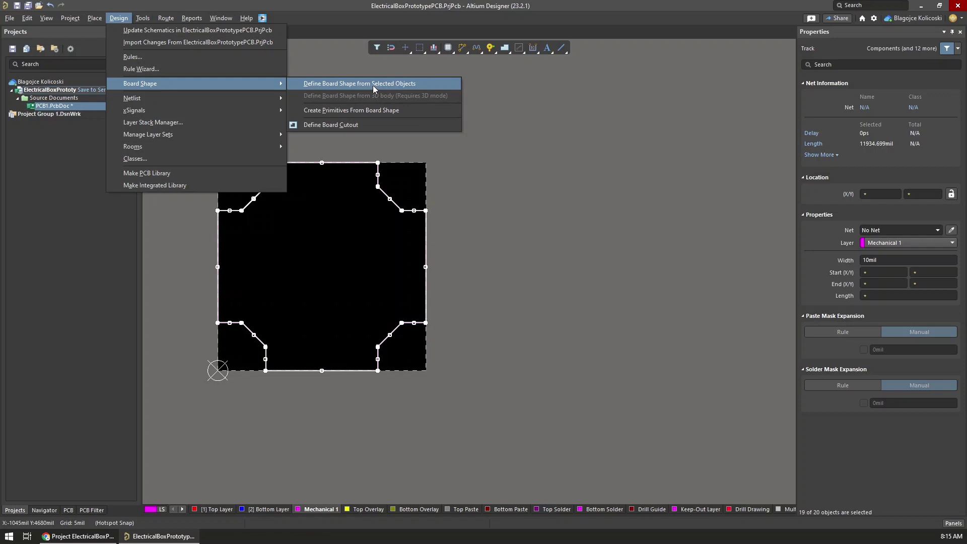
{"action": "left_click", "coordinate": [373, 82]}
{"action": "key", "text": "3"}
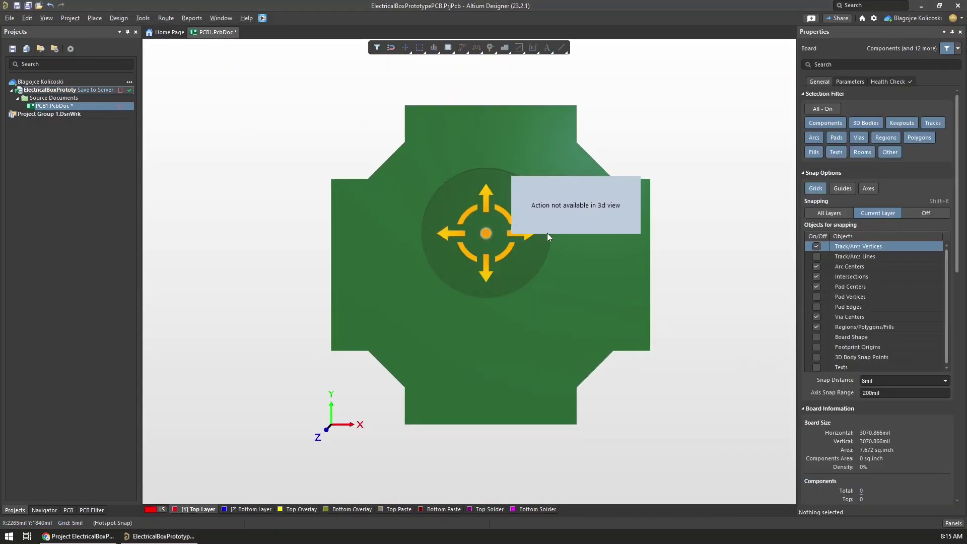
{"action": "right_click", "coordinate": [471, 240]}
{"action": "right_click_drag", "start_coordinate": [472, 240], "coordinate": [508, 249], "text": "shift"}
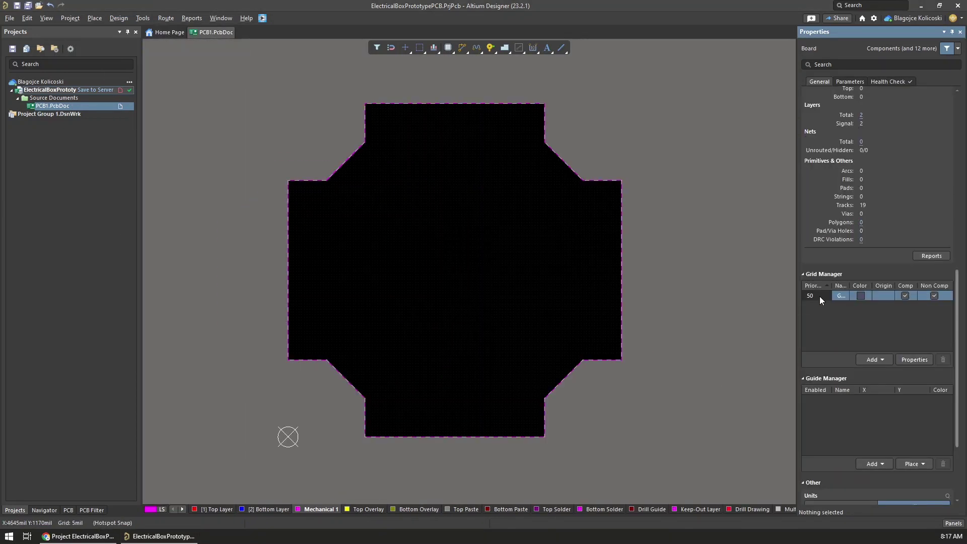
Set the step of the Global Board Snap Grid to 100 mil.
{"action": "double_click", "coordinate": [820, 296]}
{"action": "type", "text": "100mil"}
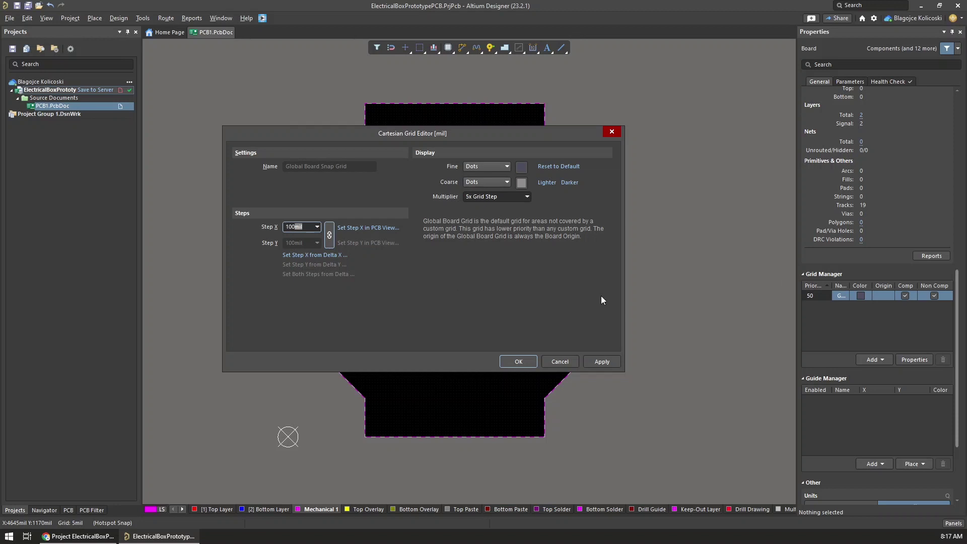
{"action": "left_click", "coordinate": [518, 361]}
Begin placing a pad near the board's upper-left inner corner and set its shape to Round.
{"action": "scroll", "coordinate": [503, 342], "scroll_direction": "up", "scroll_amount": 2}
{"action": "scroll", "coordinate": [392, 230], "scroll_direction": "up", "scroll_amount": 4, "text": "ctrl"}
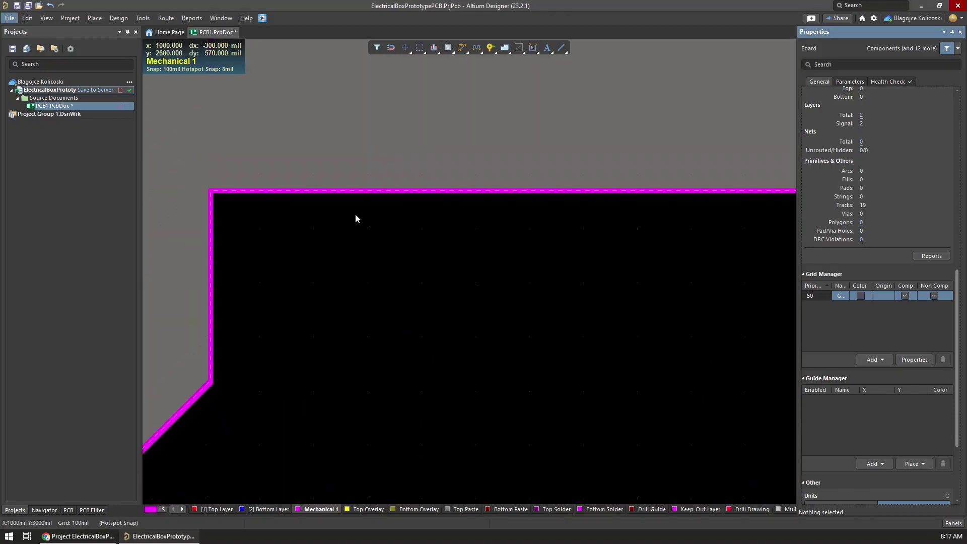
{"action": "left_click", "coordinate": [491, 49]}
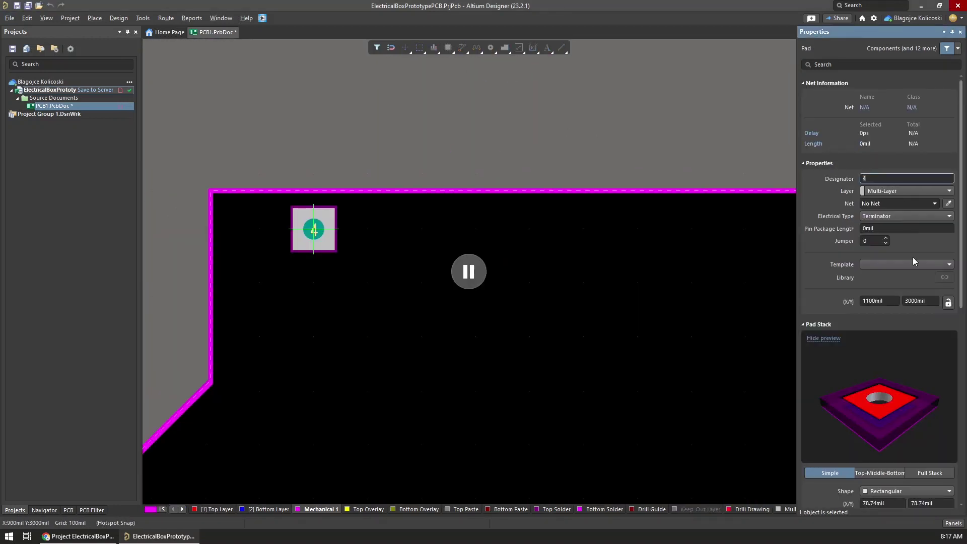
{"action": "scroll", "coordinate": [912, 189], "scroll_direction": "down", "scroll_amount": 5}
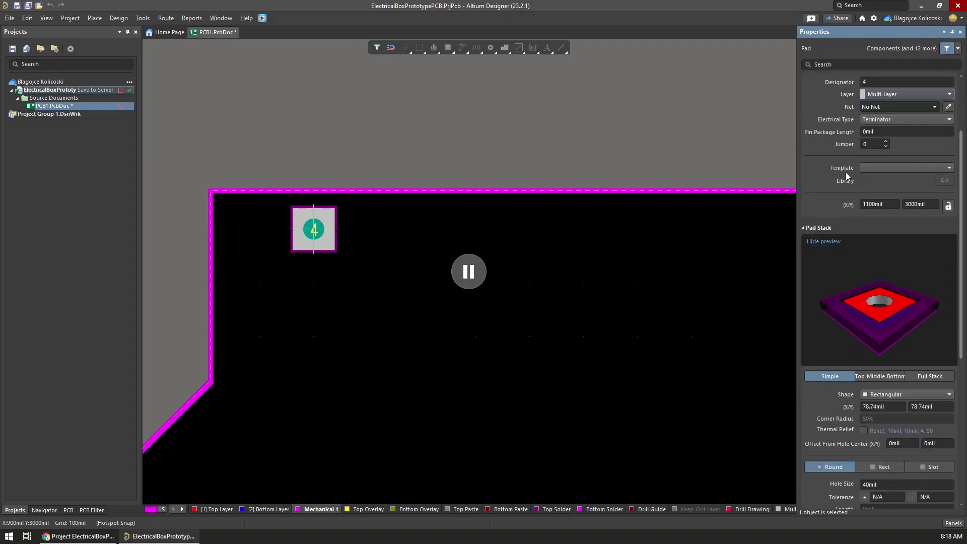
{"action": "left_click", "coordinate": [906, 322]}
{"action": "left_click", "coordinate": [886, 331]}
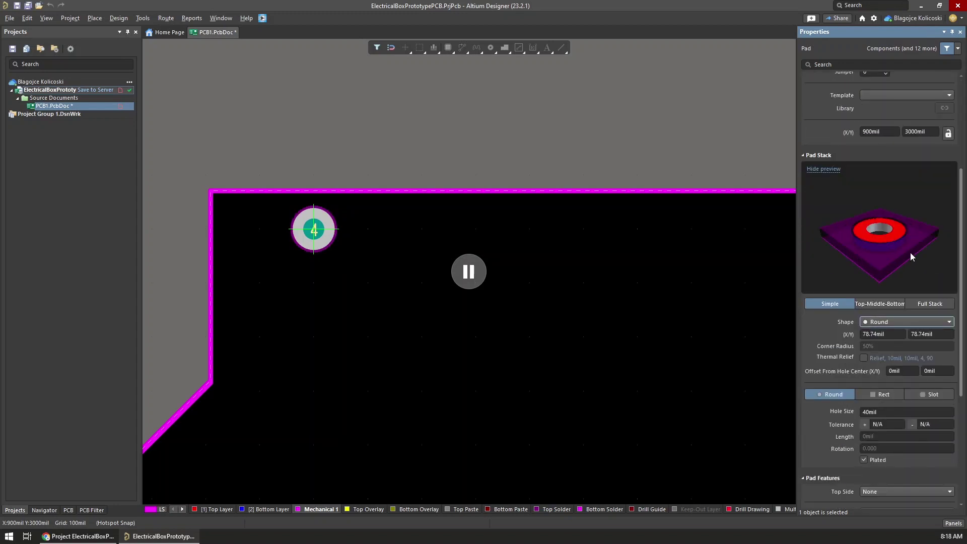
Place seven round pads in a column at X 800 mil, from Y 3000 down to 2400 mil in 100 mil steps.
{"action": "left_click", "coordinate": [260, 230]}
{"action": "left_click", "coordinate": [259, 337]}
{"action": "left_click", "coordinate": [260, 391]}
{"action": "scroll", "coordinate": [367, 349], "scroll_direction": "down", "scroll_amount": 3}
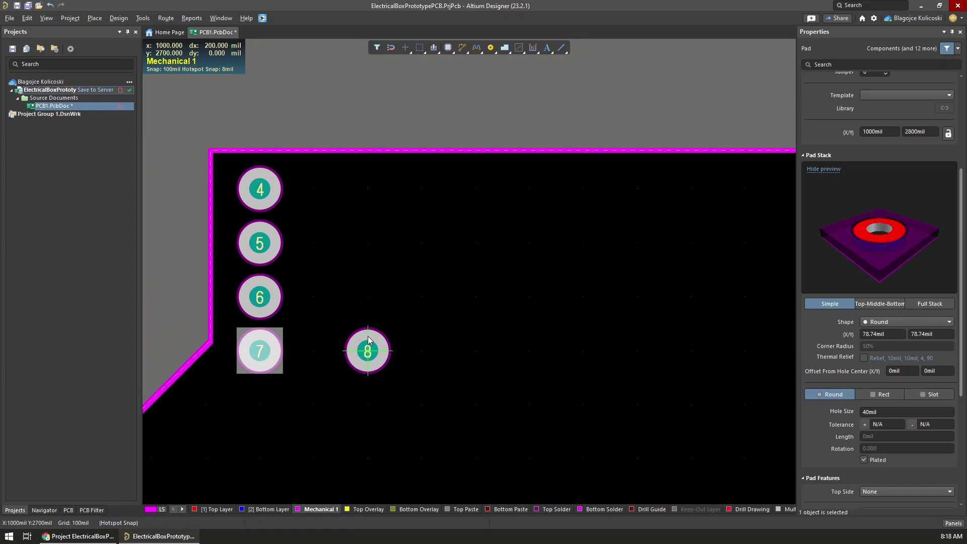
{"action": "left_click", "coordinate": [260, 324]}
{"action": "left_click", "coordinate": [260, 377]}
{"action": "scroll", "coordinate": [388, 363], "scroll_direction": "down", "scroll_amount": 5, "text": "ctrl"}
{"action": "scroll", "coordinate": [362, 347], "scroll_direction": "down", "scroll_amount": 4}
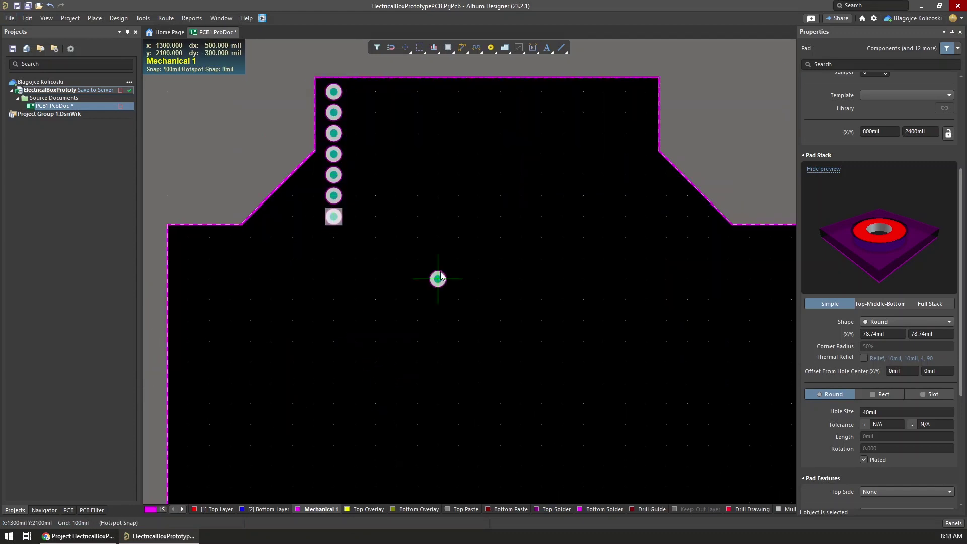
{"action": "right_click", "coordinate": [440, 274]}
Copy the seven pads and extend the column down to Y 100 mil with pasted copies and single pads.
{"action": "left_click_drag", "start_coordinate": [345, 233], "coordinate": [322, 80]}
{"action": "key", "text": "ctrl+c"}
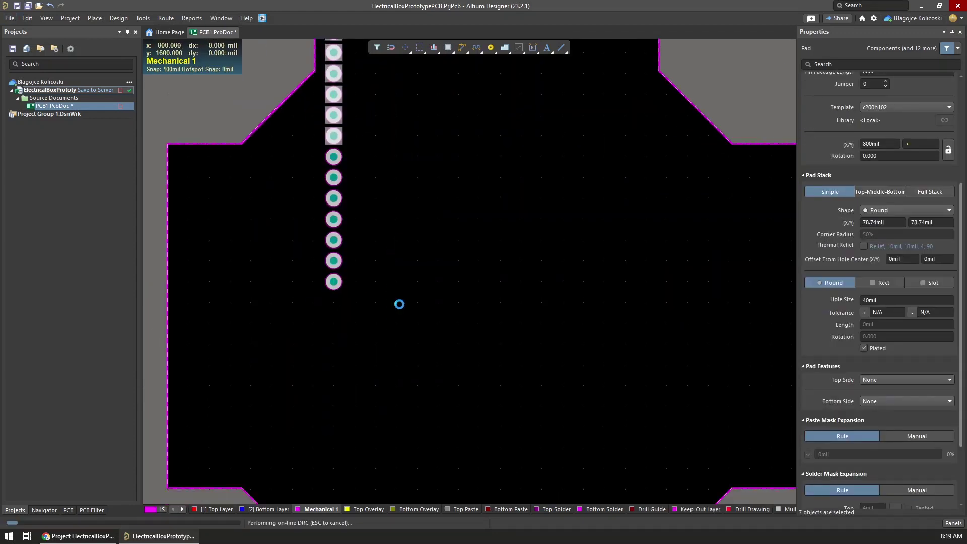
{"action": "scroll", "coordinate": [399, 302], "scroll_direction": "down", "scroll_amount": 5}
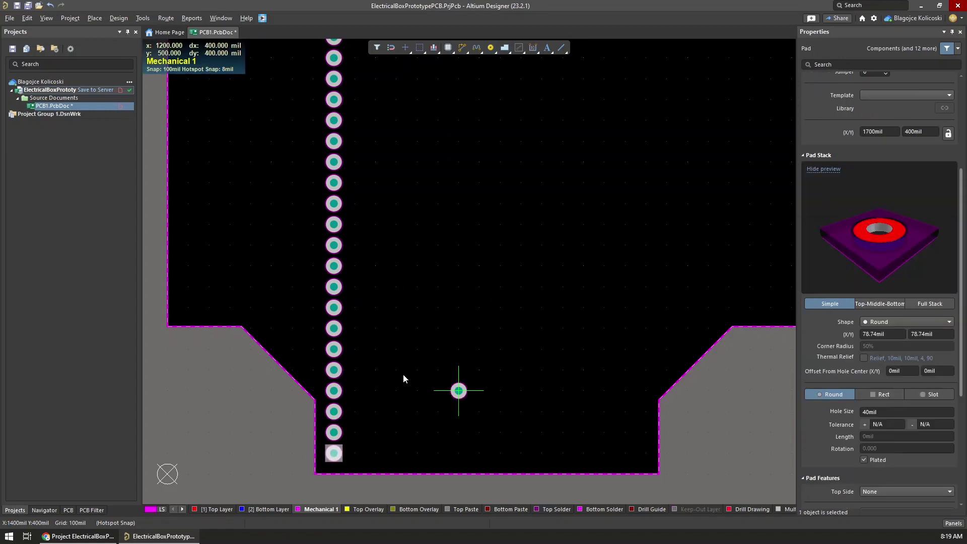
{"action": "key", "text": "alt"}
{"action": "scroll", "coordinate": [340, 453], "scroll_direction": "up", "scroll_amount": 2, "text": "ctrl"}
{"action": "scroll", "coordinate": [328, 339], "scroll_direction": "down", "scroll_amount": 2}
{"action": "scroll", "coordinate": [328, 342], "scroll_direction": "up", "scroll_amount": 1}
{"action": "scroll", "coordinate": [464, 372], "scroll_direction": "down", "scroll_amount": 5, "text": "ctrl"}
{"action": "right_click", "coordinate": [526, 105]}
{"action": "scroll", "coordinate": [381, 87], "scroll_direction": "down", "scroll_amount": 3, "text": "ctrl"}
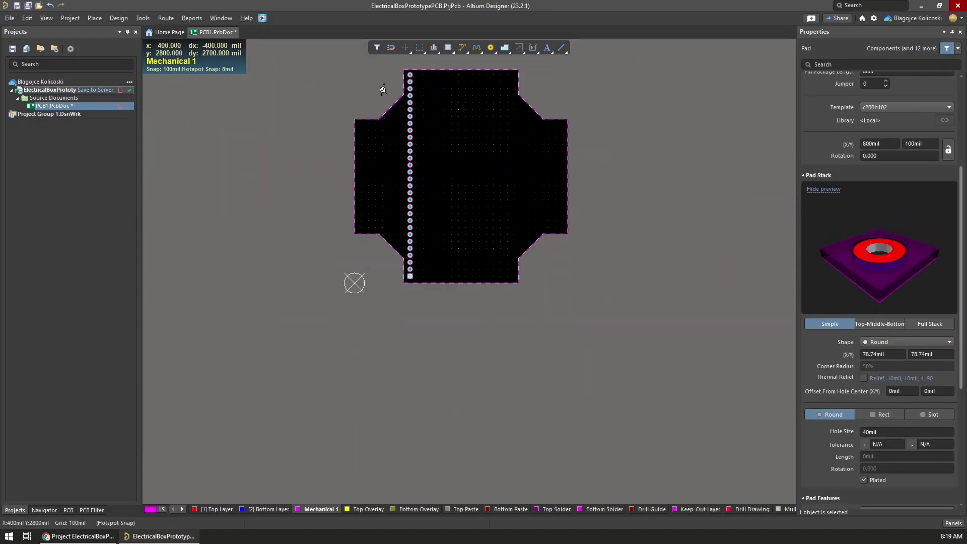
Select the entire pad column at X 800 mil and copy it.
{"action": "scroll", "coordinate": [384, 87], "scroll_direction": "up", "scroll_amount": 3, "text": "ctrl"}
{"action": "right_click_drag", "start_coordinate": [557, 100], "coordinate": [526, 160]}
{"action": "left_click_drag", "start_coordinate": [407, 99], "coordinate": [390, 496]}
{"action": "left_click_drag", "start_coordinate": [376, 112], "coordinate": [442, 453]}
{"action": "key", "text": "ctrl+c"}
{"action": "scroll", "coordinate": [454, 475], "scroll_direction": "up", "scroll_amount": 4}
{"action": "left_click", "coordinate": [391, 460]}
Paste 15 copies of the pad column side by side at 100 mil spacing, up to X 2300 mil.
{"action": "scroll", "coordinate": [391, 460], "scroll_direction": "down", "scroll_amount": 5}
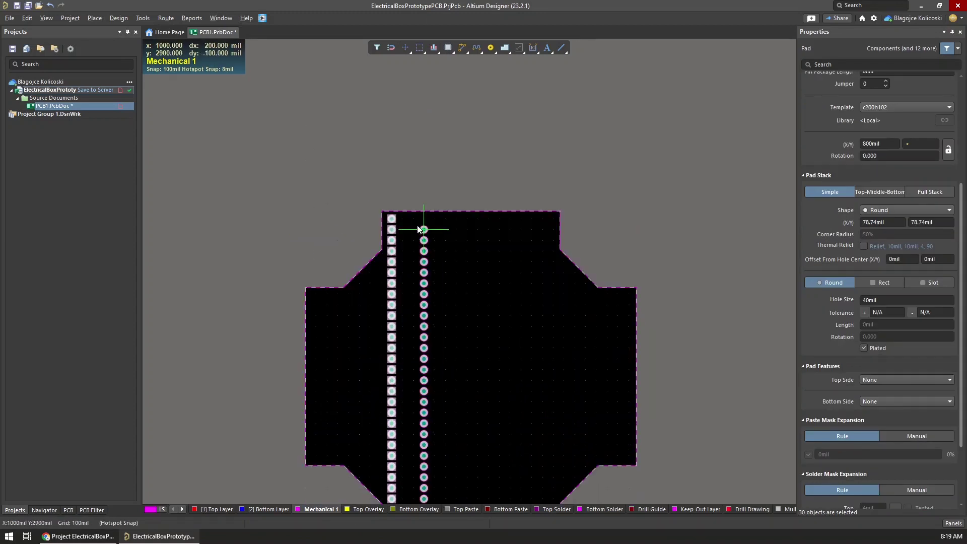
{"action": "left_click", "coordinate": [401, 219]}
{"action": "left_click", "coordinate": [413, 219]}
{"action": "left_click", "coordinate": [424, 219]}
{"action": "left_click", "coordinate": [434, 218]}
{"action": "key", "text": "Escape"}
{"action": "left_click", "coordinate": [483, 228]}
{"action": "left_click", "coordinate": [493, 222]}
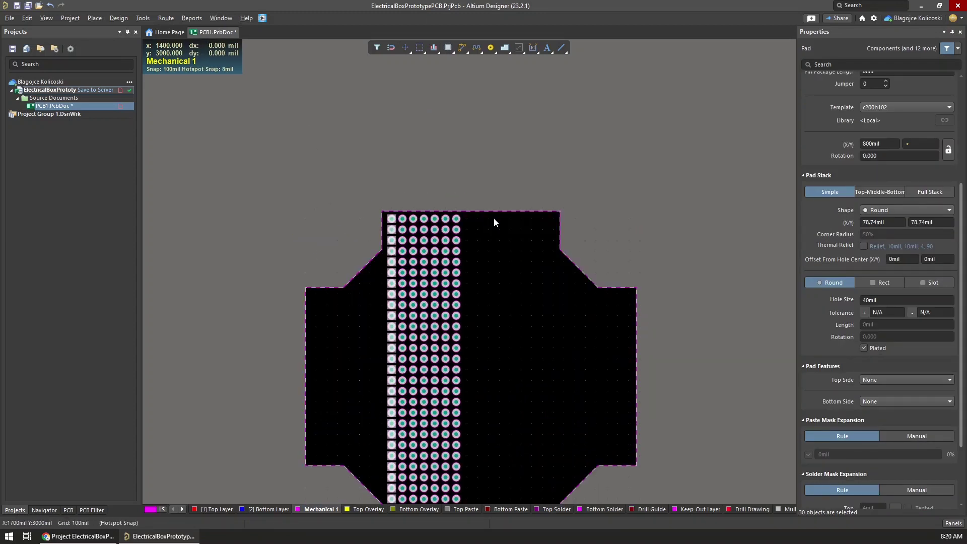
{"action": "left_click", "coordinate": [477, 218]}
{"action": "left_click", "coordinate": [488, 218]}
{"action": "left_click", "coordinate": [499, 218]}
{"action": "left_click", "coordinate": [510, 219]}
{"action": "left_click", "coordinate": [521, 218]}
{"action": "left_click", "coordinate": [531, 219]}
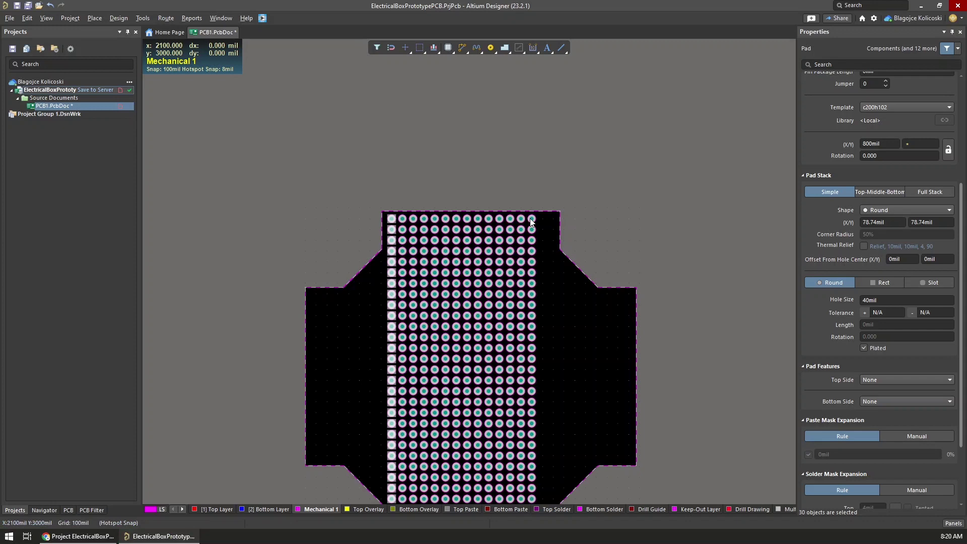
{"action": "left_click", "coordinate": [542, 218]}
{"action": "left_click", "coordinate": [553, 219]}
{"action": "key", "text": "Escape"}
Select the pads of the rightmost column that lie between the two right-hand chamfers and copy them.
{"action": "scroll", "coordinate": [619, 196], "scroll_direction": "down", "scroll_amount": 3}
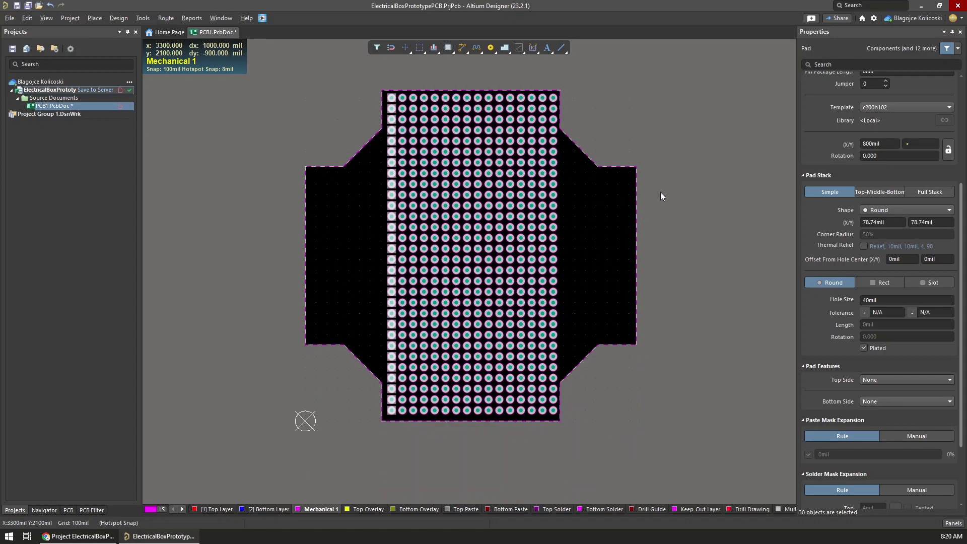
{"action": "left_click", "coordinate": [676, 160]}
{"action": "left_click_drag", "start_coordinate": [561, 138], "coordinate": [561, 138]}
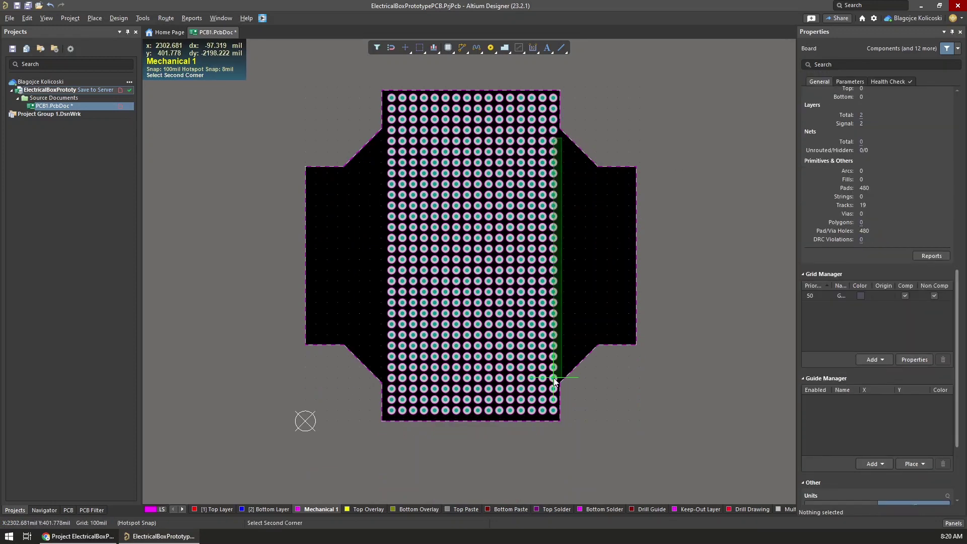
{"action": "left_click_drag", "start_coordinate": [554, 377], "coordinate": [553, 378]}
{"action": "key", "text": "ctrl+c"}
{"action": "left_click", "coordinate": [553, 141]}
Paste four copies of the partial column at X 2400 to 2700 mil, stepping their upper ends down along the upper-right chamfer.
{"action": "key", "text": "ctrl+v"}
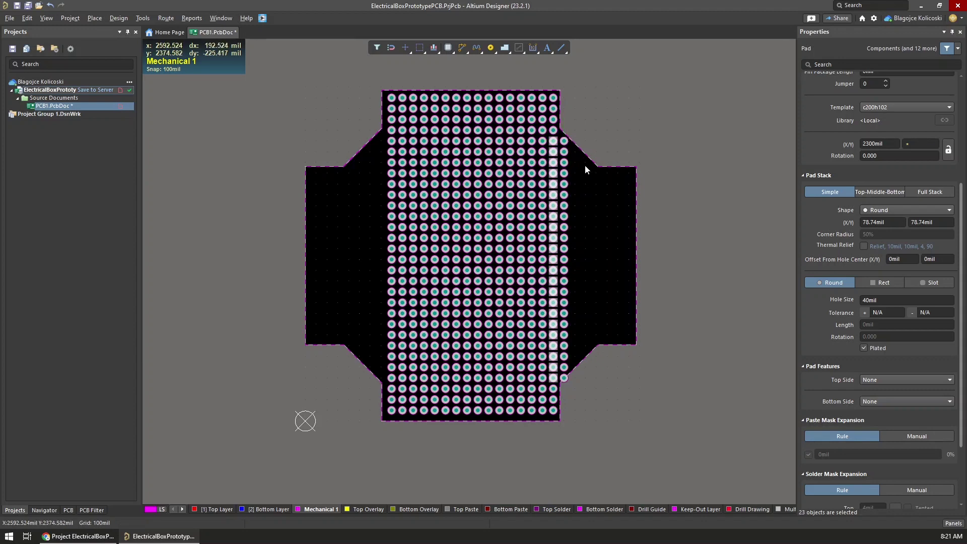
{"action": "key", "text": "ctrl+v"}
{"action": "left_click", "coordinate": [574, 152]}
{"action": "key", "text": "ctrl+v"}
{"action": "left_click", "coordinate": [585, 162]}
{"action": "key", "text": "ctrl+v"}
{"action": "left_click", "coordinate": [624, 428]}
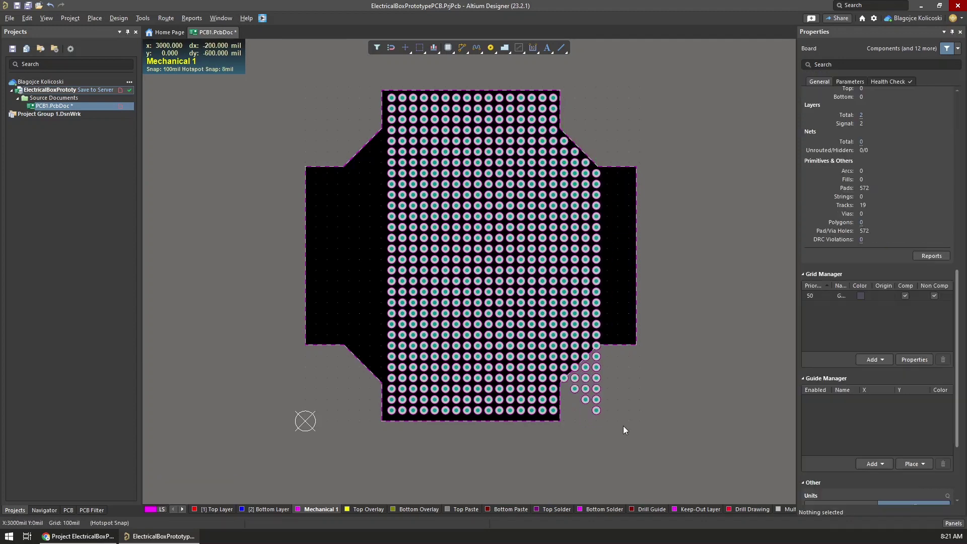
Delete the pads that extend beyond the lower-right chamfer.
{"action": "left_click_drag", "start_coordinate": [595, 405], "coordinate": [577, 371]}
{"action": "key", "text": "Delete"}
{"action": "scroll", "coordinate": [600, 375], "scroll_direction": "up", "scroll_amount": 4, "text": "ctrl"}
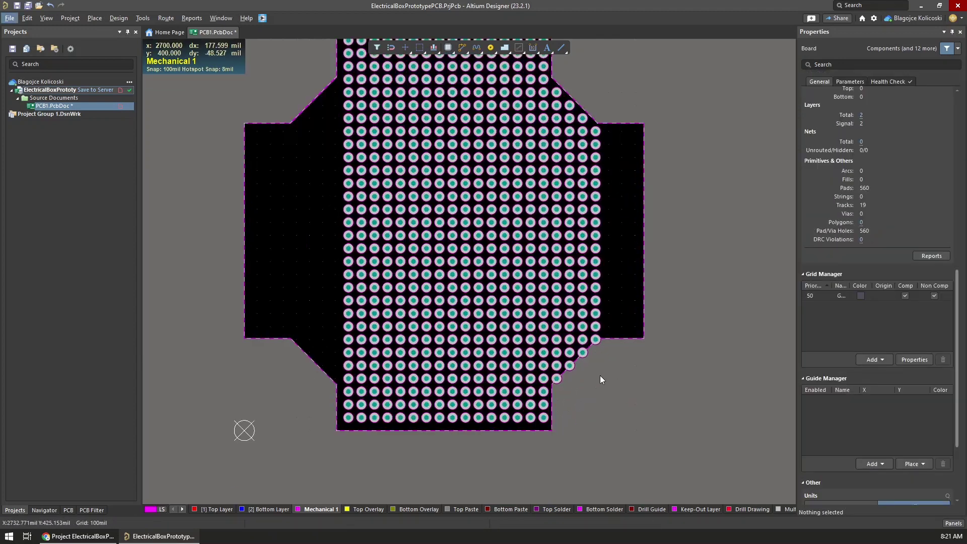
{"action": "left_click", "coordinate": [527, 376]}
{"action": "key", "text": "Delete"}
{"action": "left_click", "coordinate": [569, 335]}
{"action": "key", "text": "Delete"}
{"action": "left_click", "coordinate": [593, 316]}
{"action": "key", "text": "Delete"}
Copy the 16-pad column at X 2700 mil and paste three copies at X 2800, 2900 and 3000 mil.
{"action": "scroll", "coordinate": [705, 336], "scroll_direction": "up", "scroll_amount": 4}
{"action": "left_click_drag", "start_coordinate": [616, 147], "coordinate": [590, 297]}
{"action": "scroll", "coordinate": [590, 414], "scroll_direction": "down", "scroll_amount": 4}
{"action": "left_click", "coordinate": [614, 296]}
{"action": "left_click", "coordinate": [638, 296]}
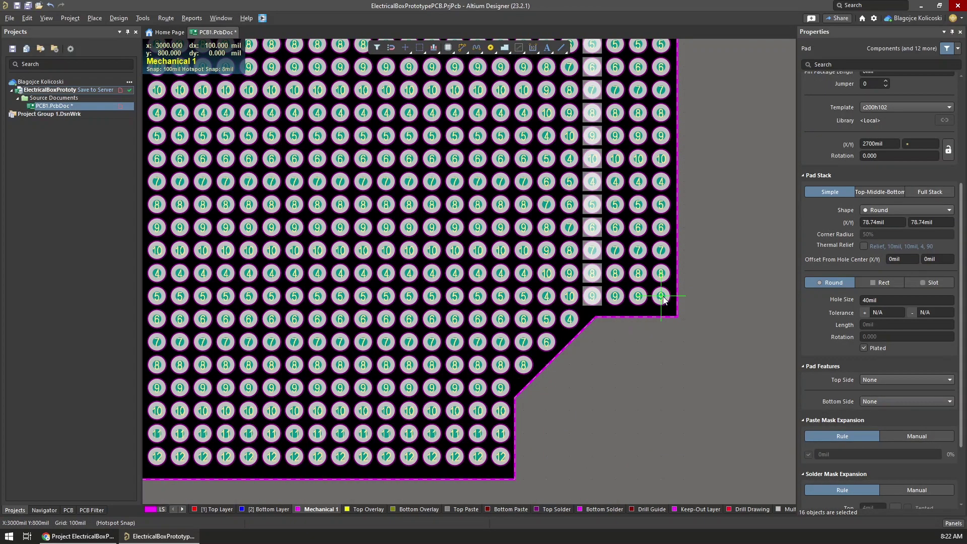
{"action": "left_click", "coordinate": [661, 296]}
{"action": "right_click", "coordinate": [661, 296]}
Paste four copies of the 16-pad column along the board's left edge, at X 100 to 400 mil.
{"action": "scroll", "coordinate": [660, 296], "scroll_direction": "up", "scroll_amount": 4}
{"action": "scroll", "coordinate": [512, 116], "scroll_direction": "down", "scroll_amount": 3, "text": "ctrl"}
{"action": "key", "text": "ctrl+v"}
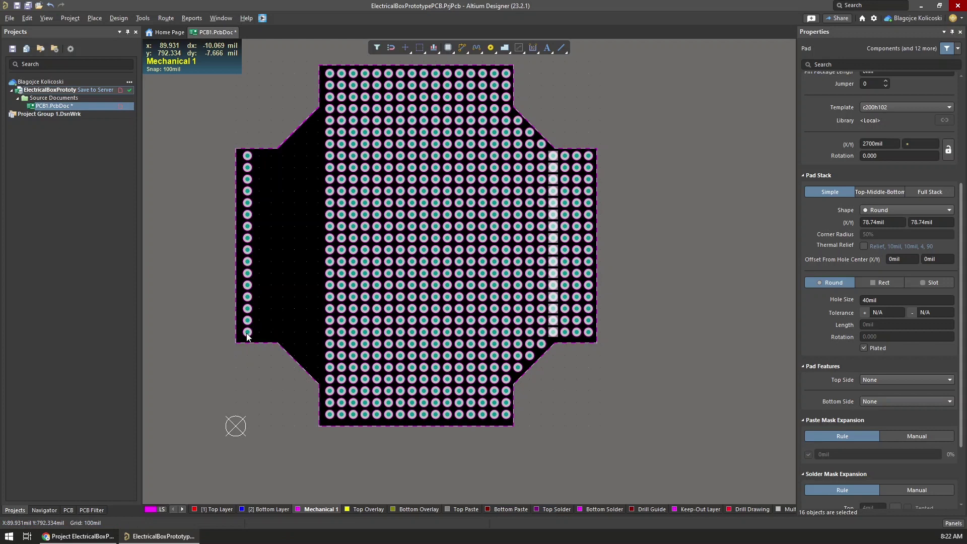
Copy the pad column at X 2400 mil and paste it at X 700, 600 and 500 mil, stepping down the upper-left chamfer.
{"action": "left_click_drag", "start_coordinate": [528, 109], "coordinate": [515, 375]}
{"action": "left_click", "coordinate": [539, 132], "text": "shift"}
{"action": "key", "text": "ctrl+c"}
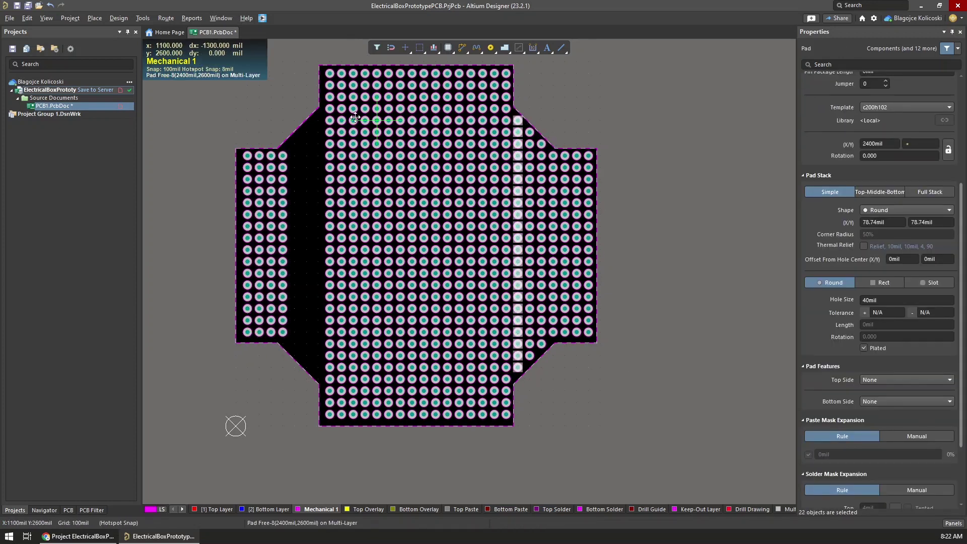
{"action": "left_click", "coordinate": [317, 120]}
{"action": "left_click", "coordinate": [306, 132]}
{"action": "left_click", "coordinate": [295, 143]}
{"action": "right_click", "coordinate": [295, 143]}
{"action": "left_click", "coordinate": [177, 143]}
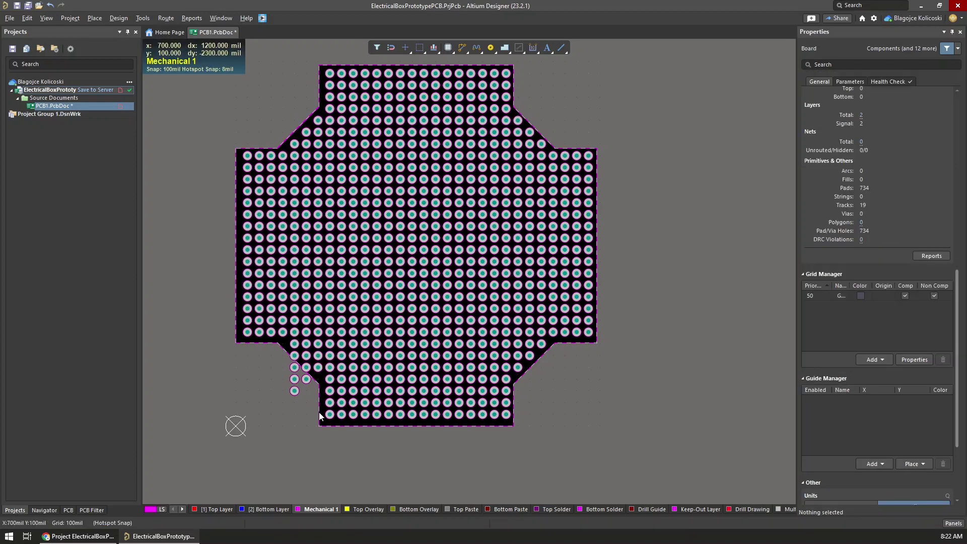
Delete the six pads outside the lower-left chamfer and save the board document.
{"action": "scroll", "coordinate": [295, 389], "scroll_direction": "up", "scroll_amount": 3, "text": "ctrl"}
{"action": "left_click", "coordinate": [295, 294]}
{"action": "key", "text": "Delete"}
{"action": "left_click", "coordinate": [295, 328]}
{"action": "key", "text": "Delete"}
{"action": "left_click", "coordinate": [327, 327]}
{"action": "key", "text": "Delete"}
{"action": "left_click", "coordinate": [327, 361]}
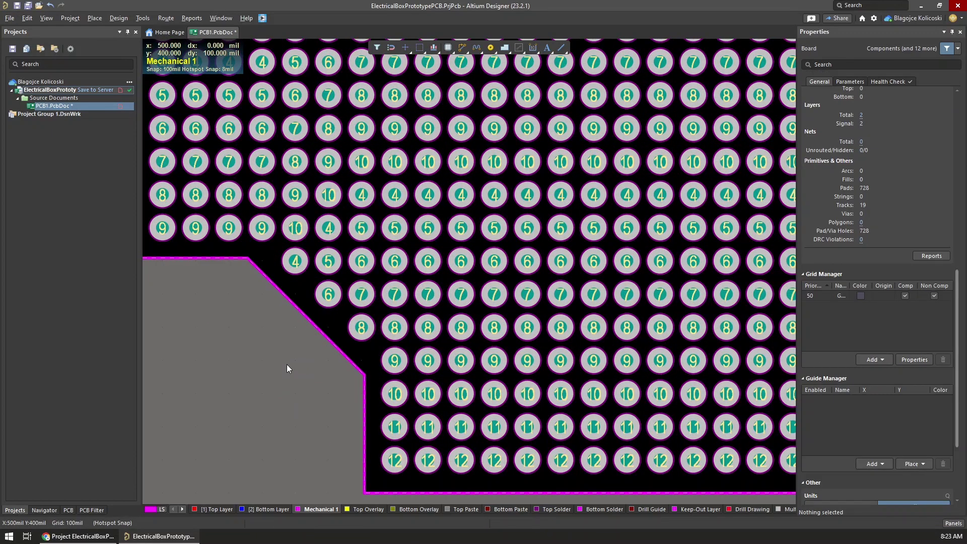
{"action": "key", "text": "ctrl+s"}
{"action": "scroll", "coordinate": [287, 367], "scroll_direction": "down", "scroll_amount": 4, "text": "ctrl"}
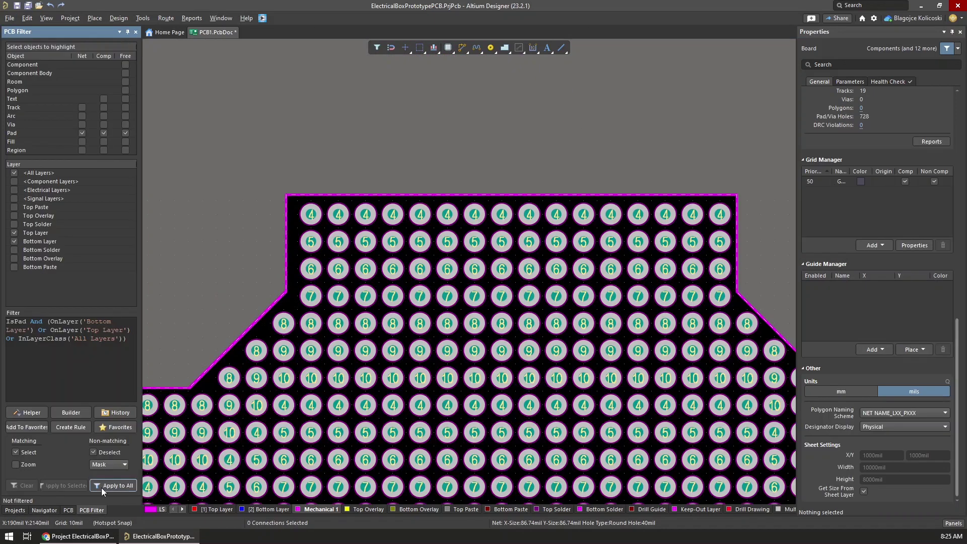
Select all pads with the pad filter, shift them 20 mil left and 10 mil down, and deselect them.
{"action": "left_click", "coordinate": [112, 486]}
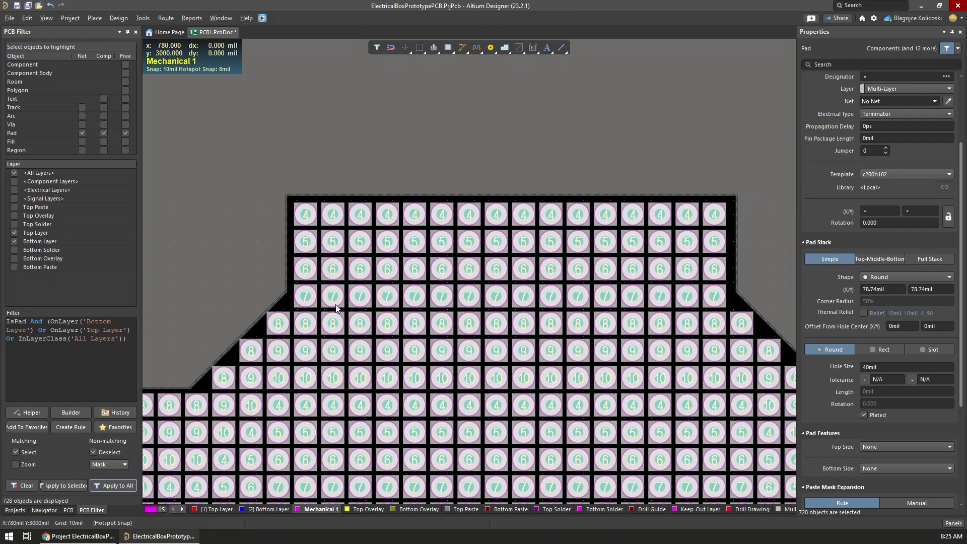
{"action": "scroll", "coordinate": [306, 403], "scroll_direction": "down", "scroll_amount": 10}
{"action": "scroll", "coordinate": [371, 317], "scroll_direction": "down", "scroll_amount": 4, "text": "ctrl"}
{"action": "scroll", "coordinate": [371, 317], "scroll_direction": "up", "scroll_amount": 2}
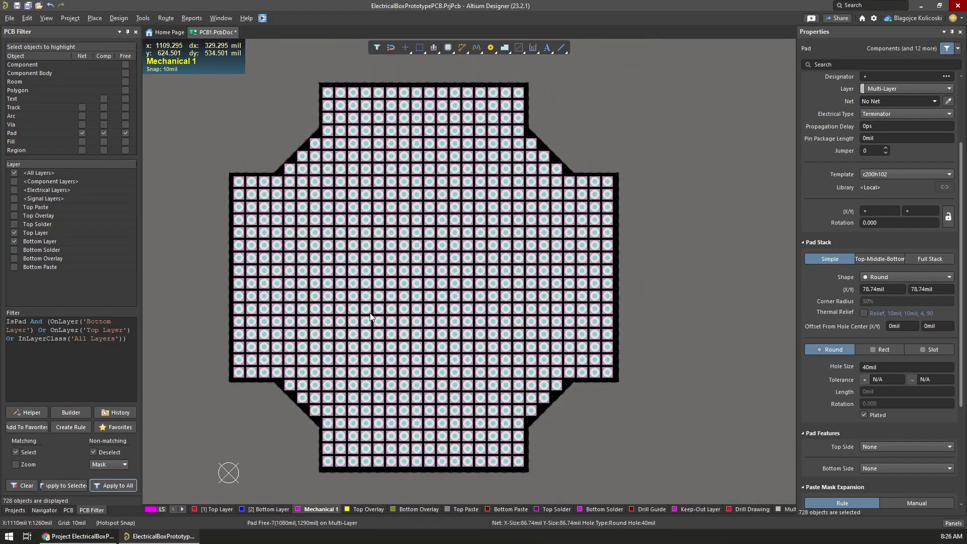
{"action": "left_click", "coordinate": [188, 210]}
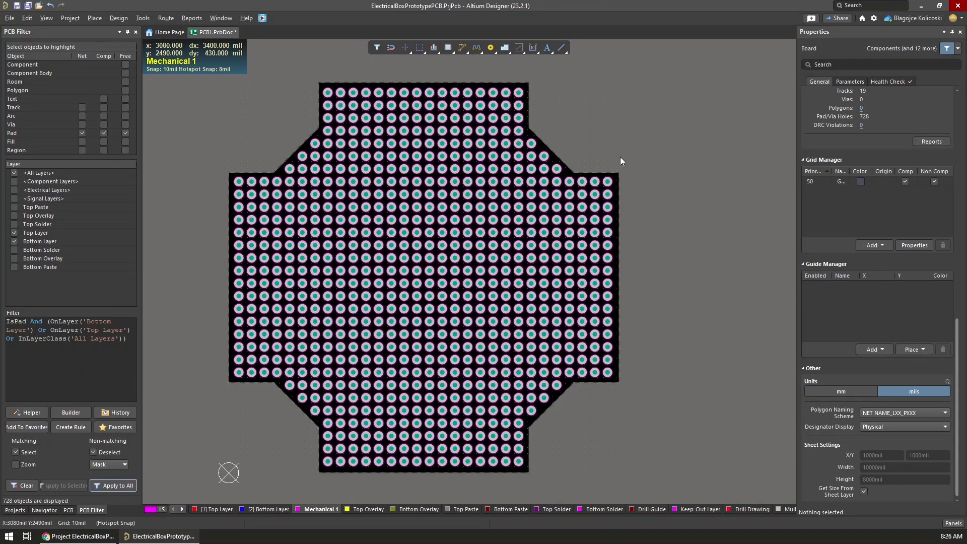
Inspect the pad-filled board in 3D from an angle and return to the 2D view.
{"action": "key", "text": "3"}
{"action": "right_click_drag", "start_coordinate": [635, 287], "coordinate": [577, 271], "text": "shift"}
{"action": "key", "text": "0"}
{"action": "right_click_drag", "start_coordinate": [423, 267], "coordinate": [444, 265], "text": "shift"}
{"action": "key", "text": "2"}
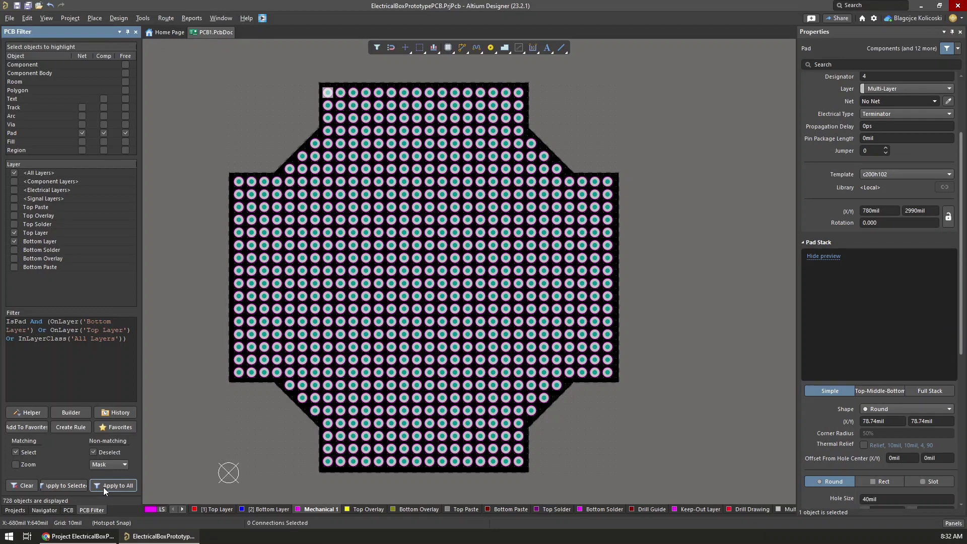
Reapply the filter to select all pads, shift them 10 mil right, and deselect them.
{"action": "left_click", "coordinate": [104, 486]}
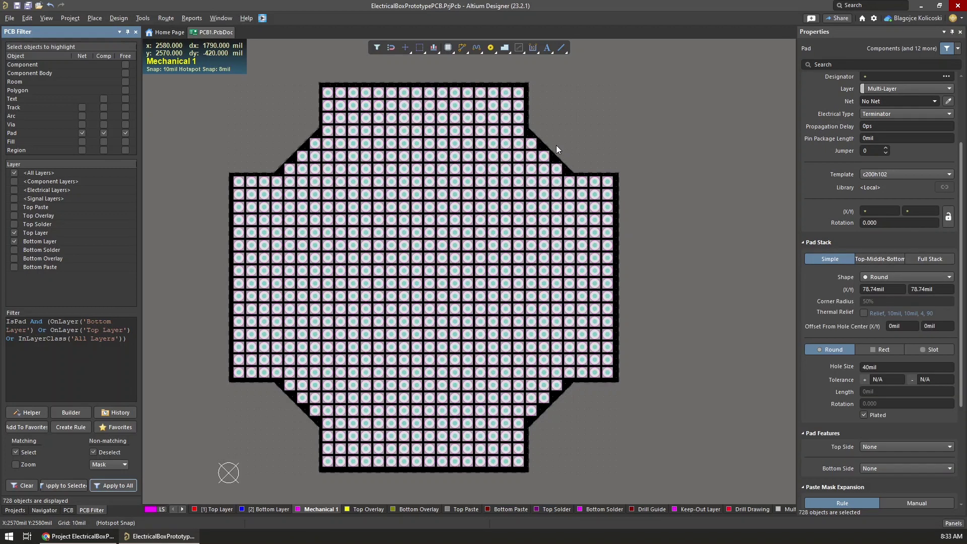
{"action": "key", "text": "ctrl+Right"}
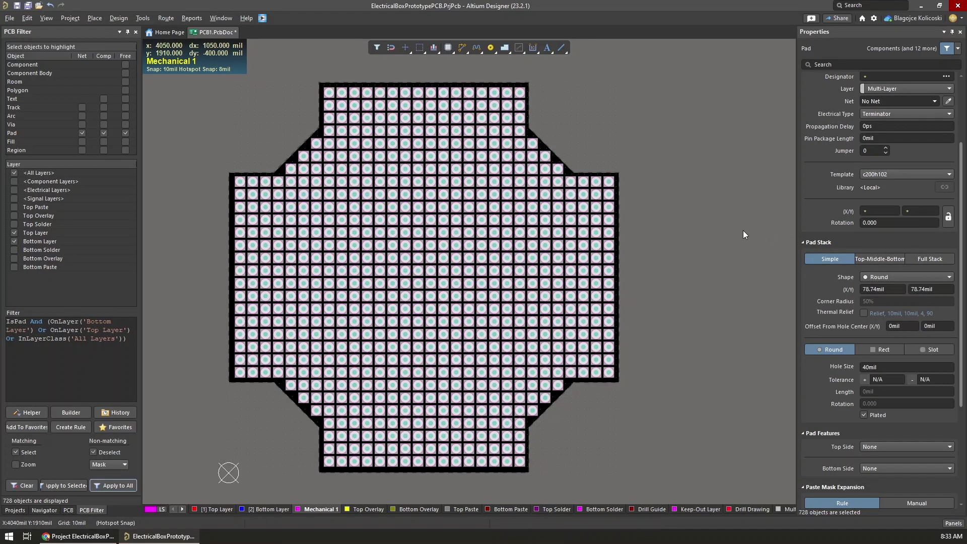
{"action": "left_click", "coordinate": [742, 231]}
Set the step of the board's grid to 5 mil.
{"action": "double_click", "coordinate": [838, 180]}
{"action": "type", "text": "5mil"}
{"action": "key", "text": "Return"}
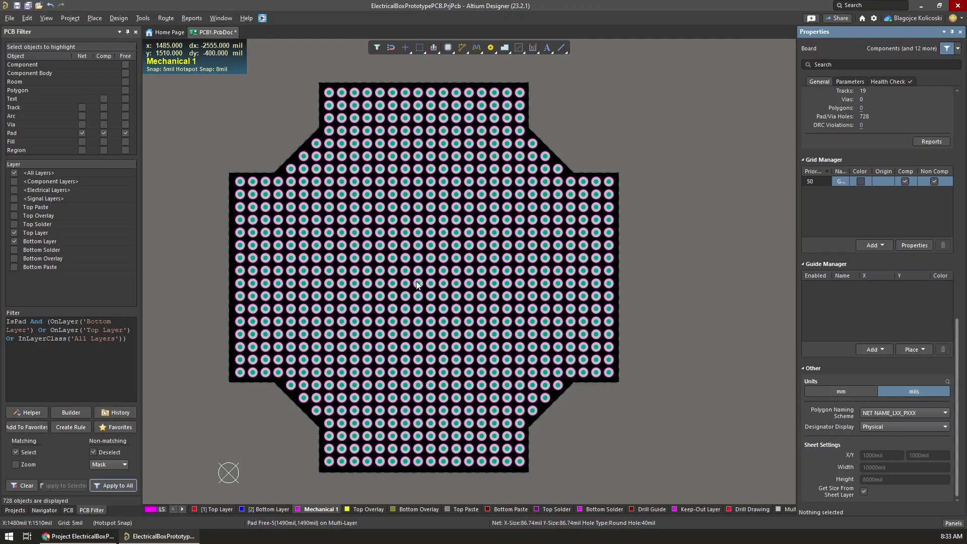
Select all pads with the filter, shift them 5 mil left, check the edge clearances, and deselect them.
{"action": "scroll", "coordinate": [222, 207], "scroll_direction": "up", "scroll_amount": 2, "text": "ctrl"}
{"action": "left_click", "coordinate": [248, 168]}
{"action": "left_click", "coordinate": [113, 485]}
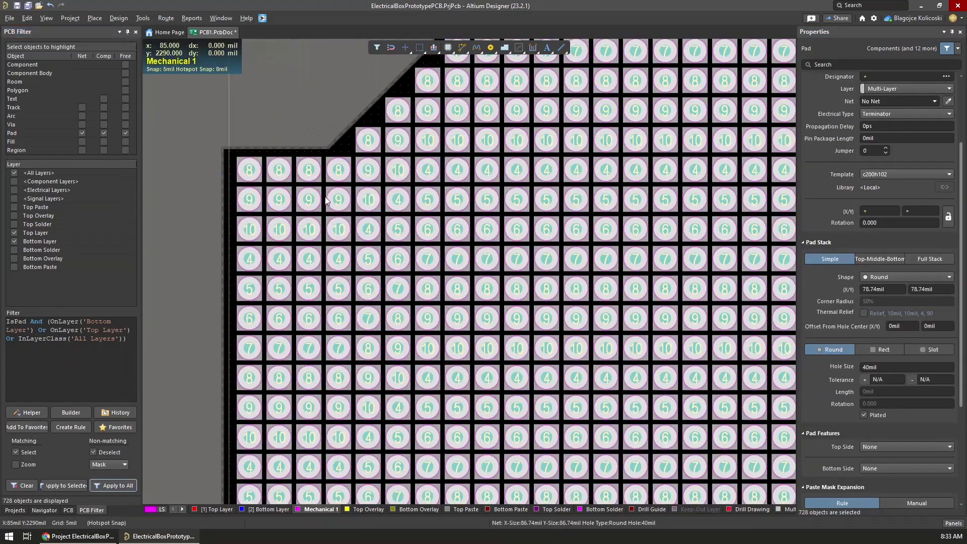
{"action": "scroll", "coordinate": [758, 187], "scroll_direction": "up", "scroll_amount": 4, "text": "ctrl"}
{"action": "scroll", "coordinate": [758, 187], "scroll_direction": "down", "scroll_amount": 3}
{"action": "scroll", "coordinate": [750, 187], "scroll_direction": "down", "scroll_amount": 4, "text": "ctrl"}
{"action": "scroll", "coordinate": [363, 391], "scroll_direction": "up", "scroll_amount": 4, "text": "ctrl"}
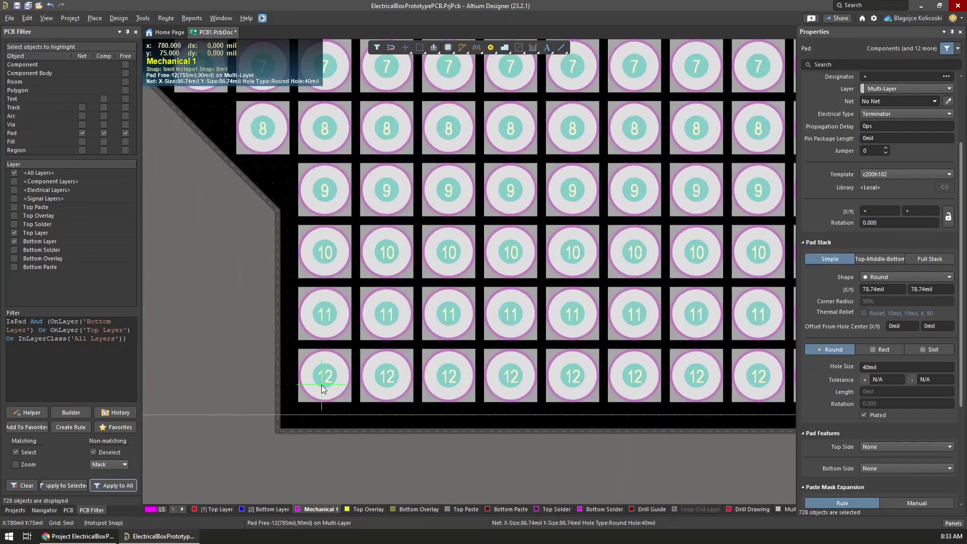
{"action": "scroll", "coordinate": [318, 342], "scroll_direction": "up", "scroll_amount": 6}
{"action": "scroll", "coordinate": [317, 334], "scroll_direction": "down", "scroll_amount": 9, "text": "ctrl"}
{"action": "left_click", "coordinate": [685, 417]}
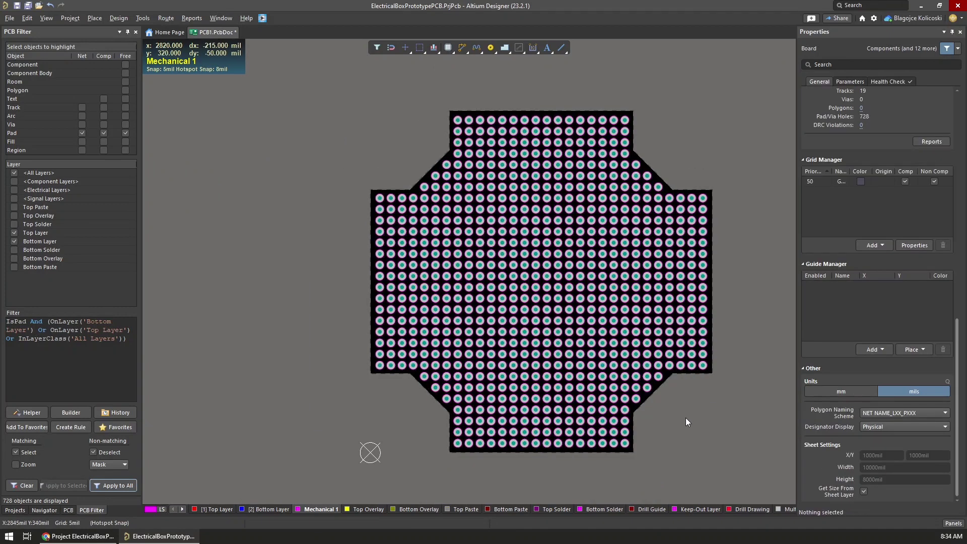
Add a vertical guide at X 39 mm.
{"action": "right_click_drag", "start_coordinate": [703, 411], "coordinate": [622, 403]}
{"action": "left_click", "coordinate": [883, 349]}
{"action": "left_click", "coordinate": [854, 374]}
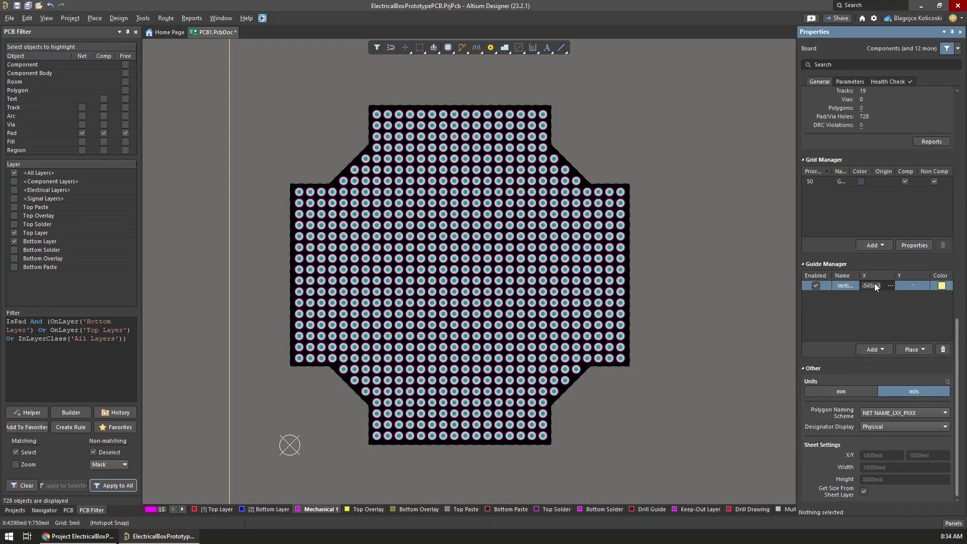
{"action": "type", "text": "39"}
{"action": "key", "text": "Return"}
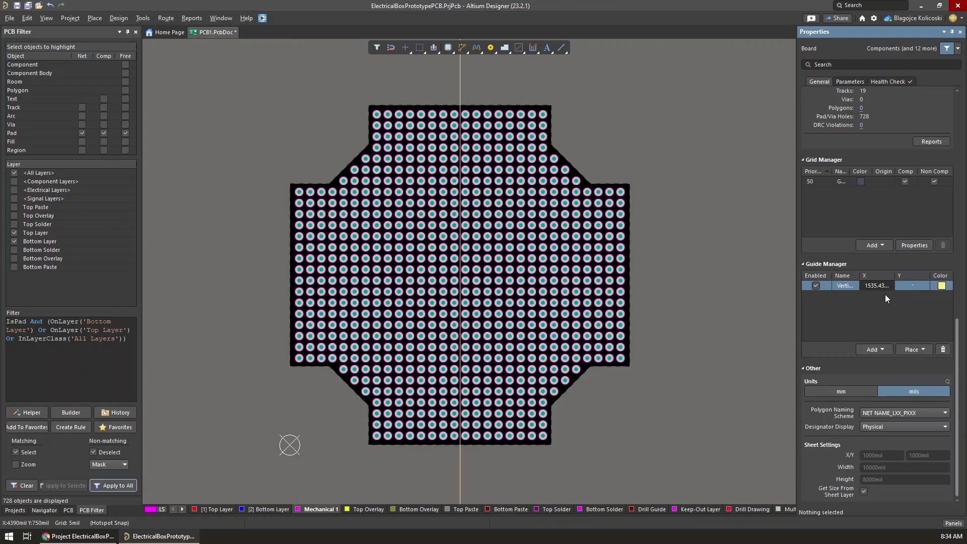
Add a horizontal guide at Y 39 mm.
{"action": "left_click", "coordinate": [883, 349]}
{"action": "left_click", "coordinate": [854, 382]}
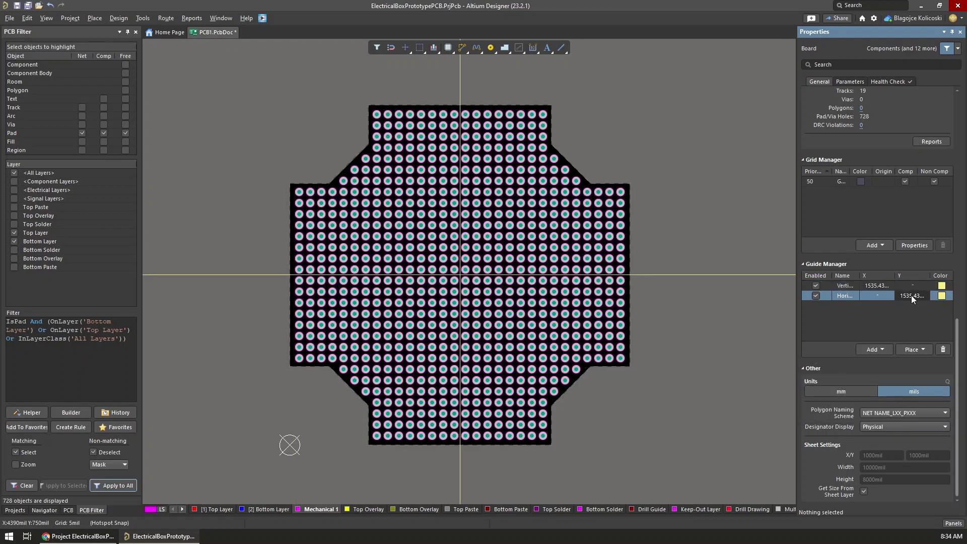
{"action": "scroll", "coordinate": [470, 280], "scroll_direction": "up", "scroll_amount": 3, "text": "ctrl"}
{"action": "scroll", "coordinate": [465, 333], "scroll_direction": "down", "scroll_amount": 1, "text": "ctrl"}
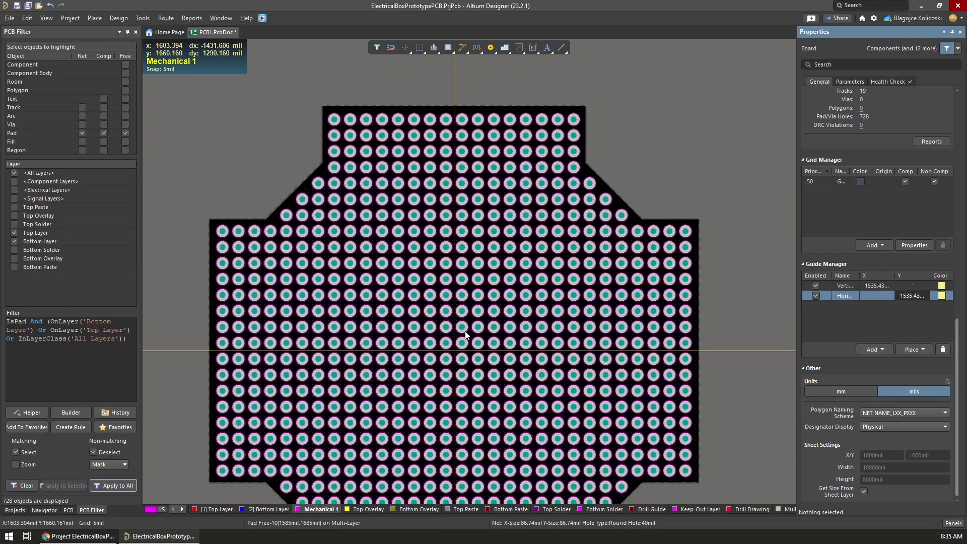
Add a snap point to the guides and color it blue.
{"action": "left_click", "coordinate": [913, 349]}
{"action": "left_click", "coordinate": [874, 349]}
{"action": "left_click", "coordinate": [851, 392]}
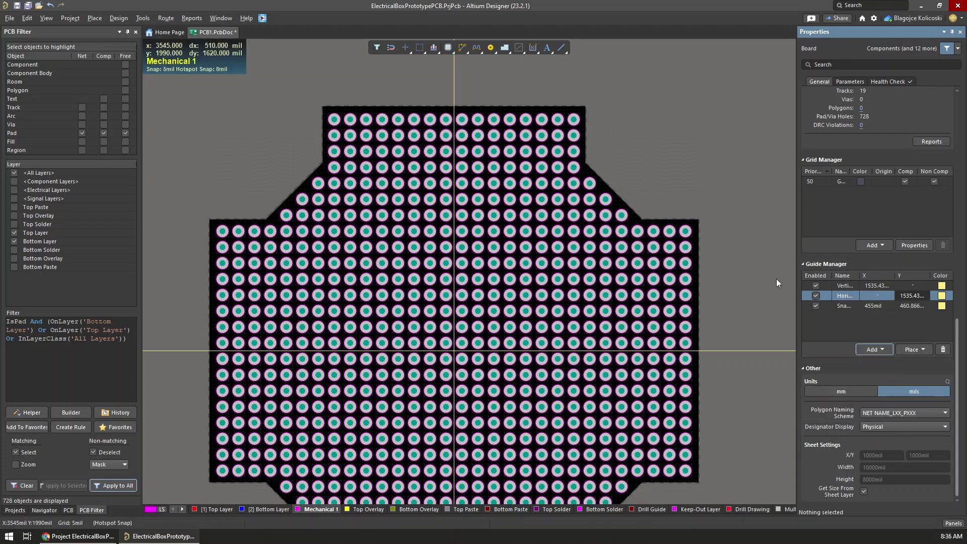
{"action": "scroll", "coordinate": [672, 200], "scroll_direction": "down", "scroll_amount": 1}
{"action": "left_click", "coordinate": [859, 307]}
{"action": "left_click", "coordinate": [941, 306]}
{"action": "left_click", "coordinate": [919, 325]}
{"action": "scroll", "coordinate": [750, 309], "scroll_direction": "down", "scroll_amount": 1}
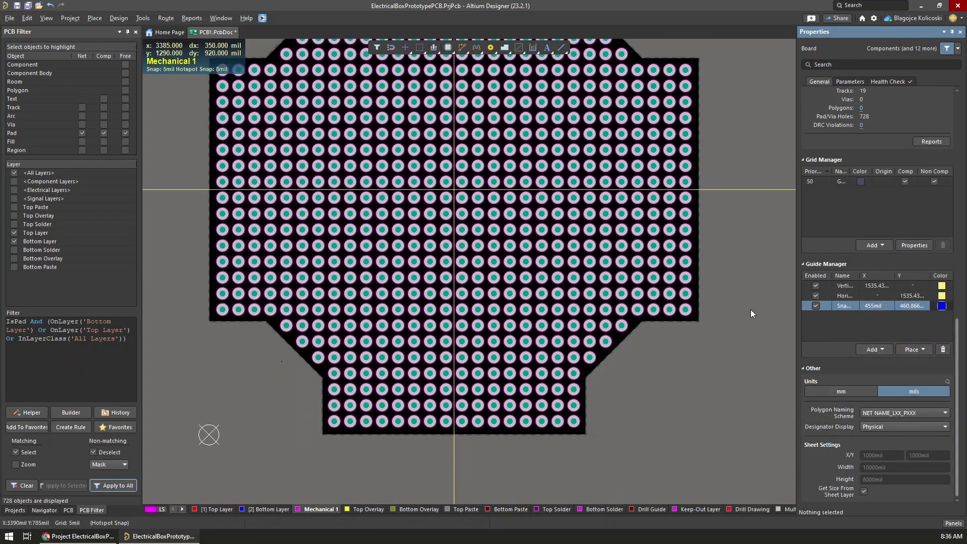
Set the snap point's X to 39 mm and its Y to 590.551 mil.
{"action": "scroll", "coordinate": [744, 318], "scroll_direction": "down", "scroll_amount": 3, "text": "ctrl"}
{"action": "scroll", "coordinate": [765, 342], "scroll_direction": "down", "scroll_amount": 1, "text": "ctrl"}
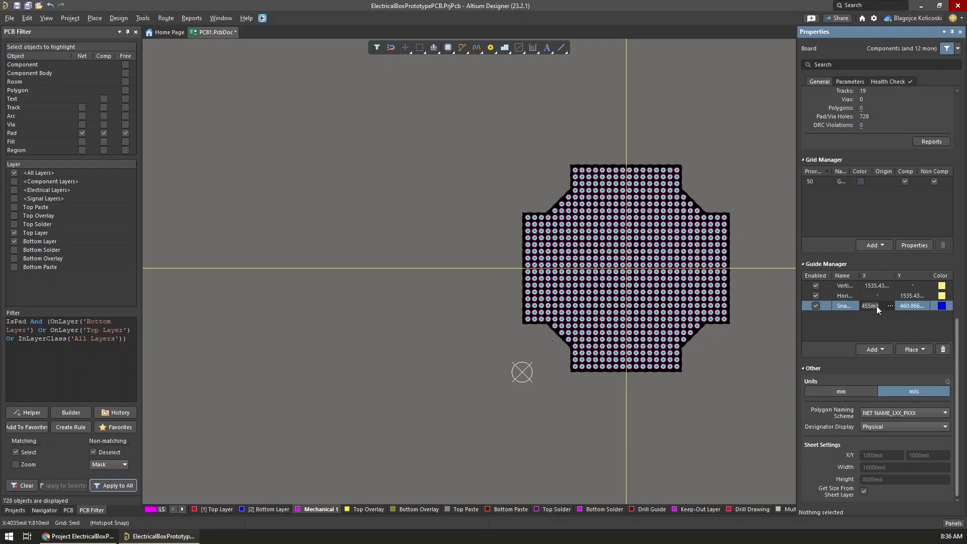
{"action": "type", "text": "39mm"}
{"action": "scroll", "coordinate": [537, 337], "scroll_direction": "up", "scroll_amount": 6, "text": "ctrl"}
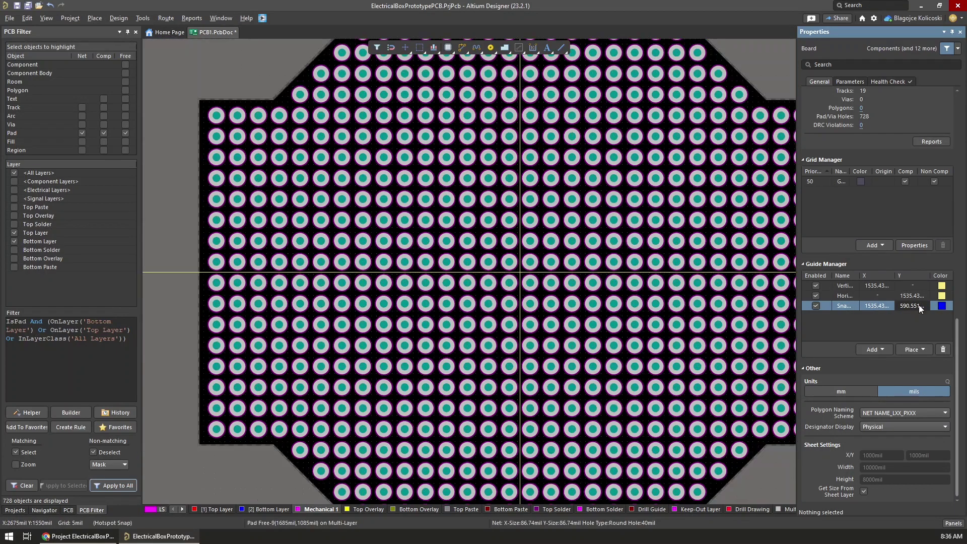
Change the snap point's color to red.
{"action": "left_click", "coordinate": [941, 305]}
{"action": "left_click", "coordinate": [856, 352]}
{"action": "scroll", "coordinate": [599, 259], "scroll_direction": "down", "scroll_amount": 1}
{"action": "scroll", "coordinate": [599, 258], "scroll_direction": "down", "scroll_amount": 5, "text": "ctrl"}
{"action": "scroll", "coordinate": [688, 289], "scroll_direction": "up", "scroll_amount": 4}
{"action": "scroll", "coordinate": [688, 288], "scroll_direction": "down", "scroll_amount": 4}
Disable the vertical and horizontal guides to locate the snap point, and enable both again.
{"action": "left_click", "coordinate": [815, 295]}
{"action": "left_click", "coordinate": [815, 286]}
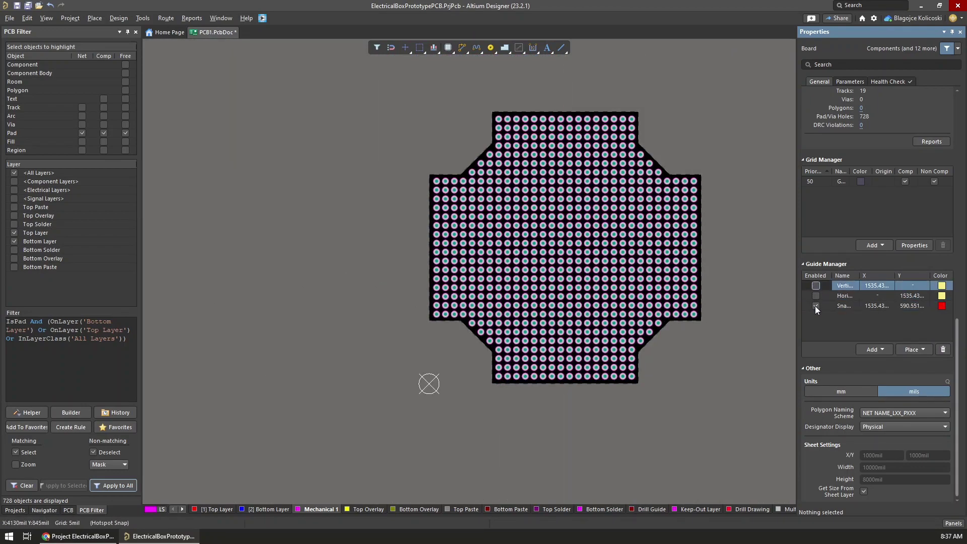
{"action": "left_click", "coordinate": [815, 305]}
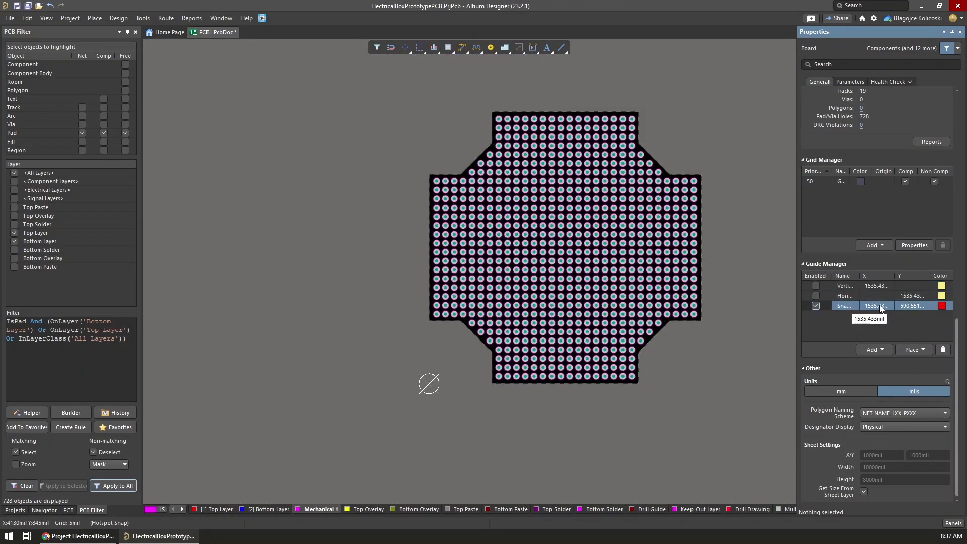
{"action": "scroll", "coordinate": [562, 324], "scroll_direction": "up", "scroll_amount": 5, "text": "ctrl"}
{"action": "left_click", "coordinate": [816, 295]}
{"action": "left_click", "coordinate": [816, 286]}
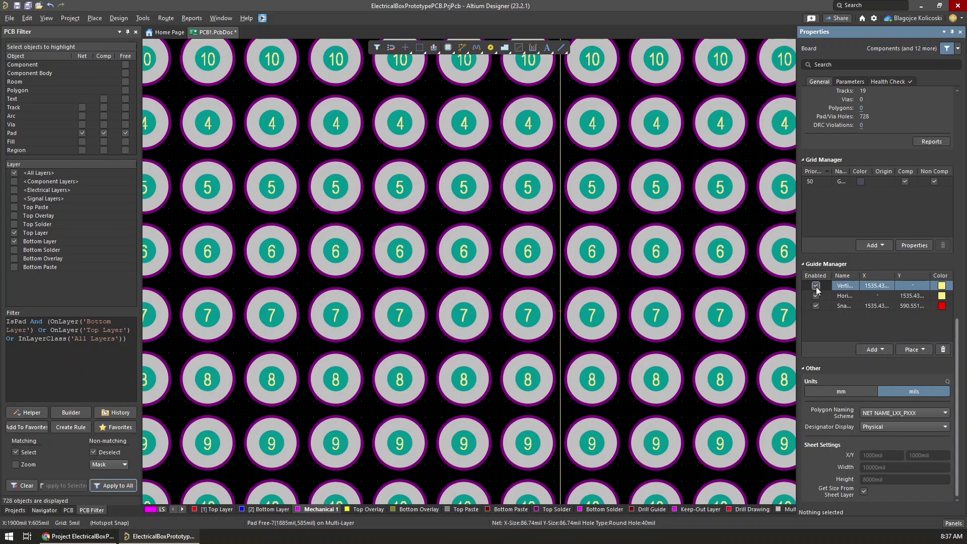
Delete the two pads on either side of the snap point.
{"action": "left_click", "coordinate": [591, 313]}
{"action": "key", "text": "Delete"}
{"action": "left_click", "coordinate": [536, 304]}
{"action": "key", "text": "Delete"}
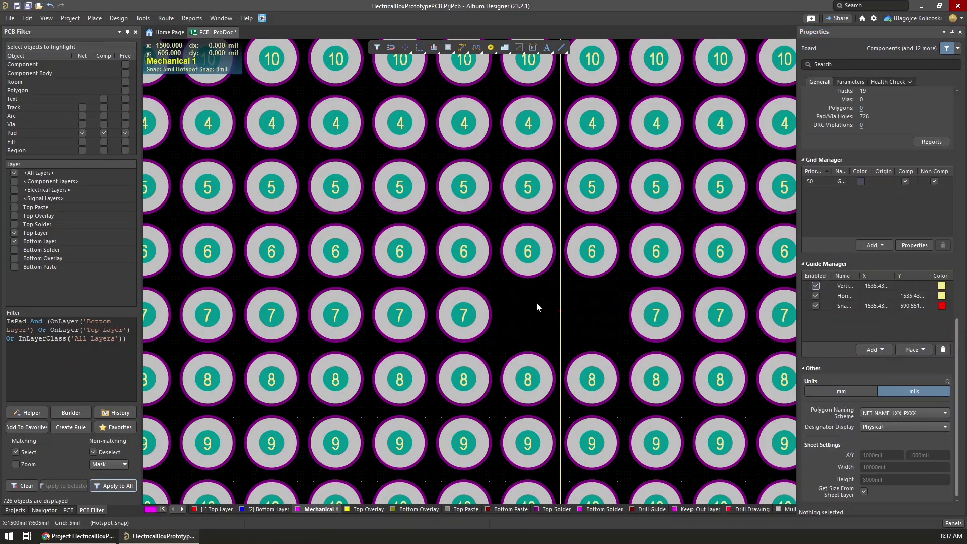
Start placing a pad at the snap point, with a Rectangular shape and a 78.74 mil hole.
{"action": "left_click", "coordinate": [491, 47]}
{"action": "key", "text": "Tab"}
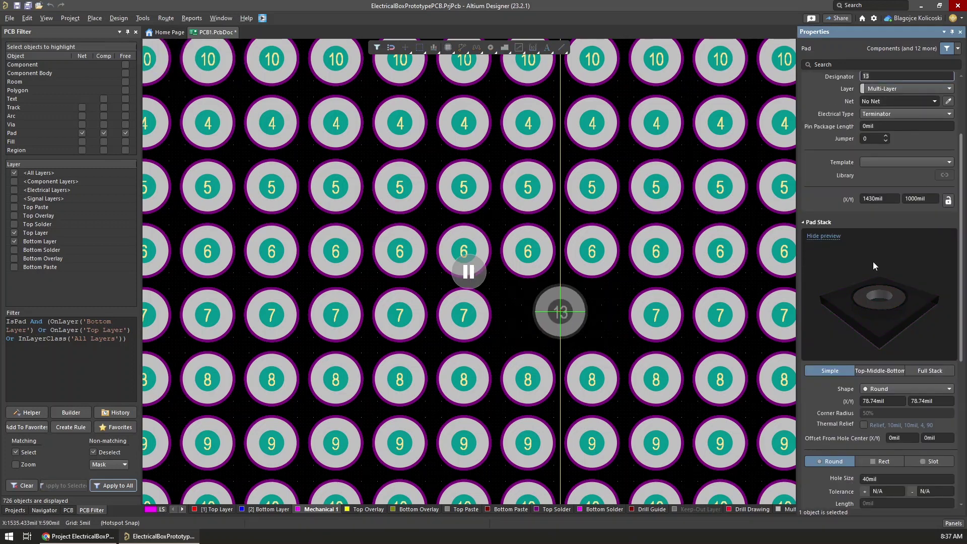
{"action": "left_click", "coordinate": [881, 388]}
{"action": "left_click", "coordinate": [881, 409]}
{"action": "scroll", "coordinate": [887, 405], "scroll_direction": "down", "scroll_amount": 3}
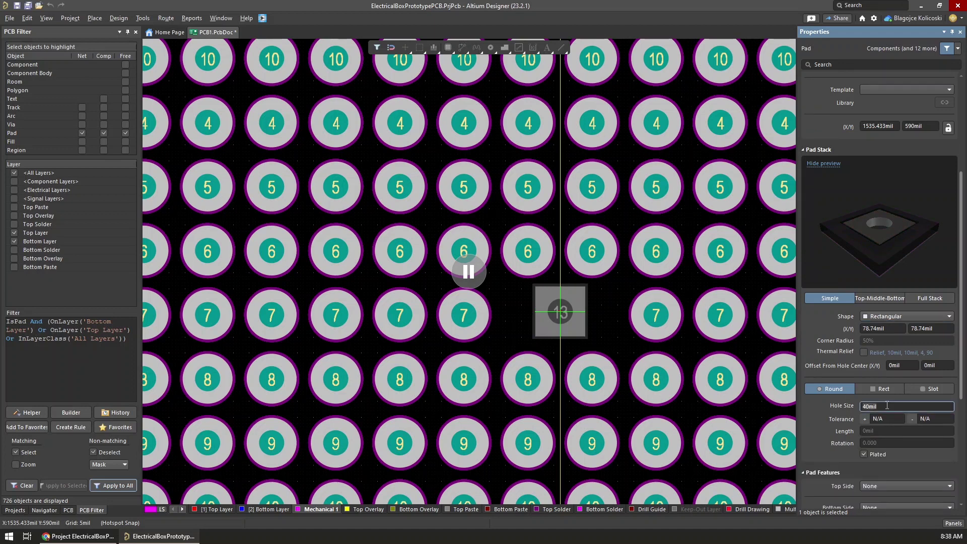
{"action": "left_click", "coordinate": [896, 417]}
{"action": "scroll", "coordinate": [872, 409], "scroll_direction": "up", "scroll_amount": 6}
{"action": "left_click", "coordinate": [890, 160]}
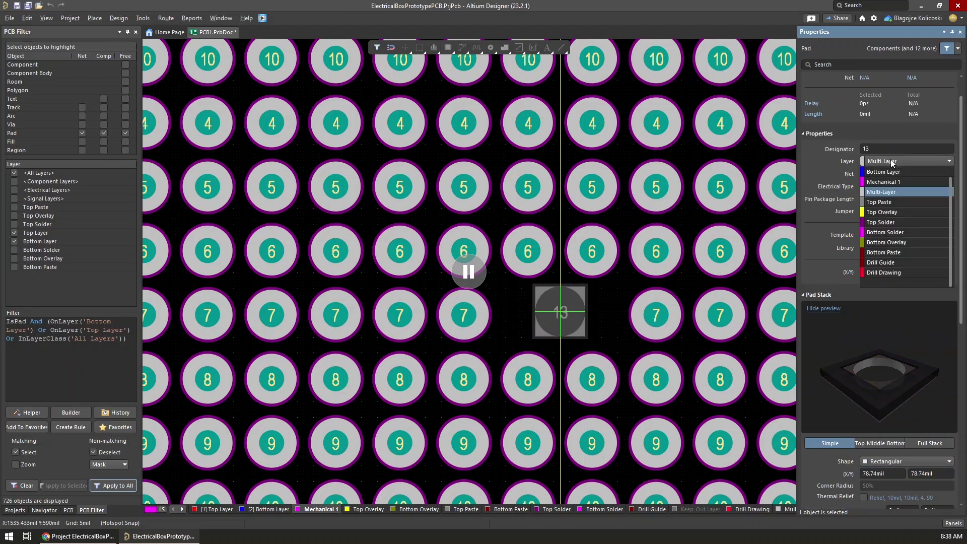
{"action": "left_click", "coordinate": [890, 161]}
Set the new pad's shape to Round and its X and Y size to 3 mm.
{"action": "scroll", "coordinate": [851, 195], "scroll_direction": "down", "scroll_amount": 5}
{"action": "left_click", "coordinate": [889, 340]}
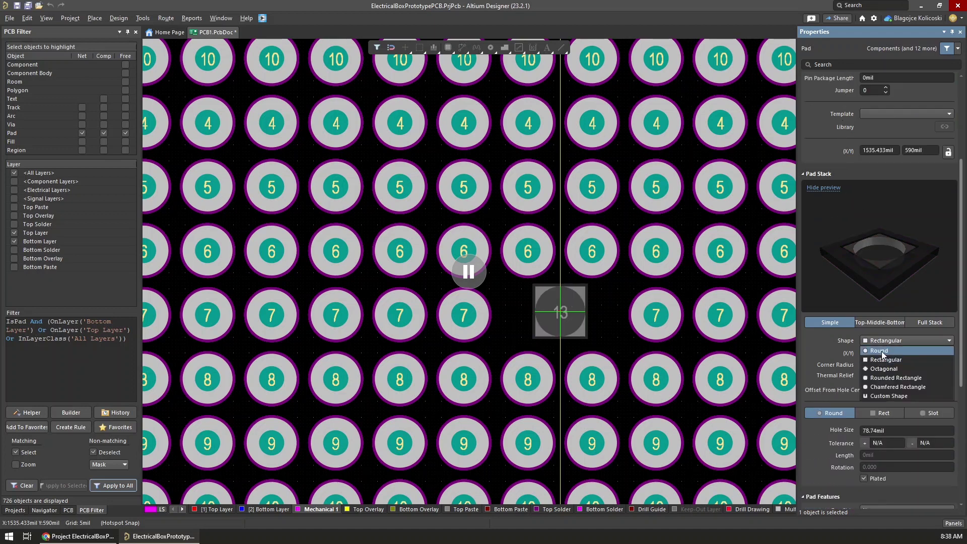
{"action": "left_click", "coordinate": [881, 351]}
{"action": "left_click", "coordinate": [881, 352]}
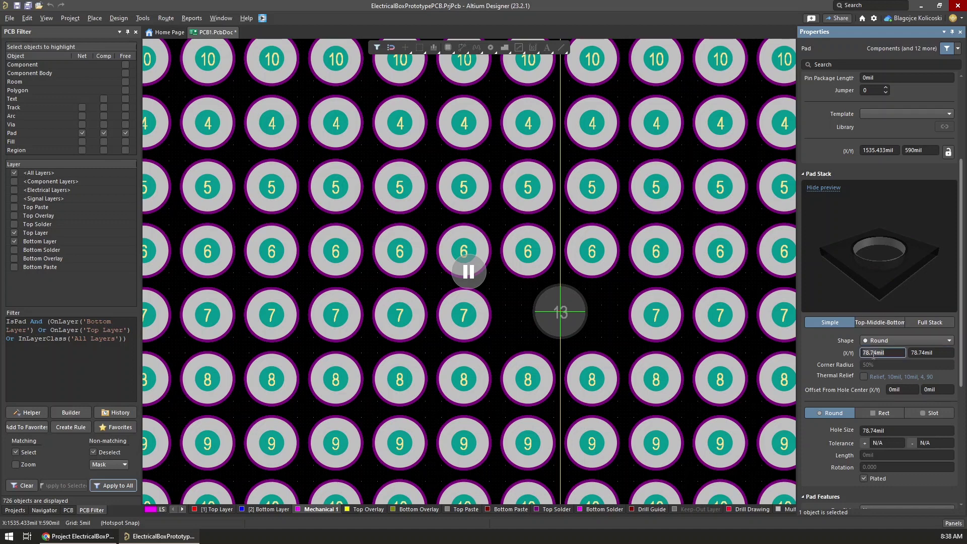
{"action": "type", "text": "3mm"}
{"action": "left_click", "coordinate": [925, 354]}
{"action": "key", "text": "Return"}
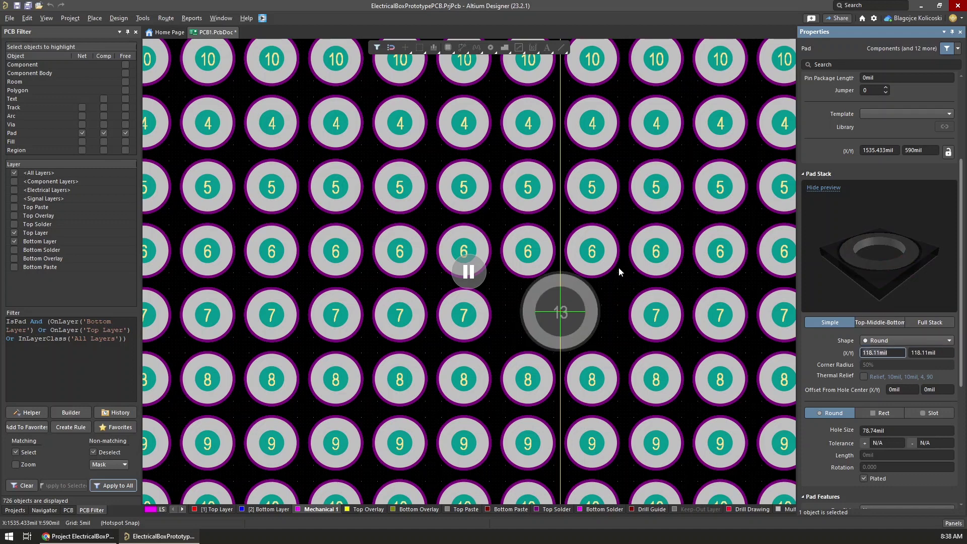
Set the round pad's X and Y size to 2.5 mm.
{"action": "type", "text": "2.5mm"}
{"action": "key", "text": "Return"}
{"action": "right_click_drag", "start_coordinate": [558, 312], "coordinate": [271, 314]}
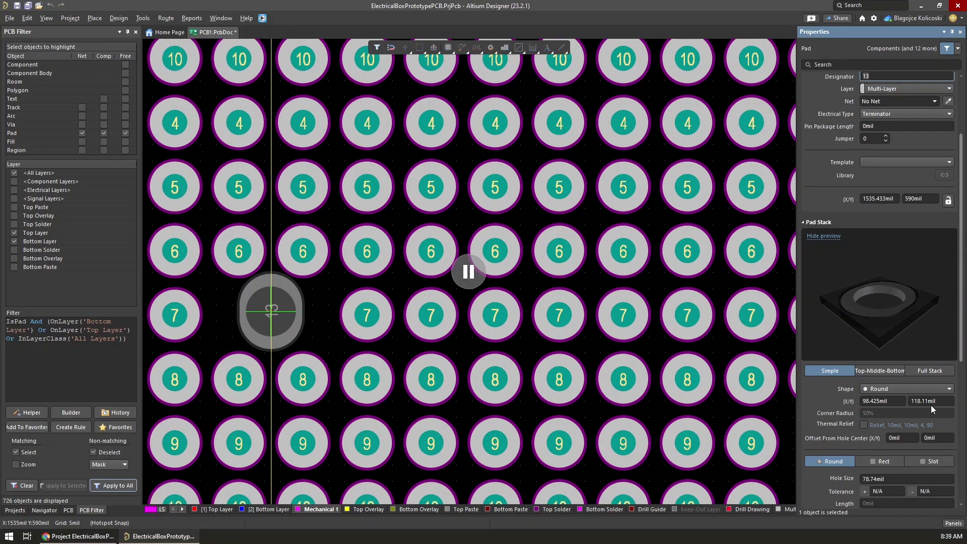
{"action": "left_click", "coordinate": [930, 402]}
{"action": "type", "text": "2.5mm"}
{"action": "key", "text": "Return"}
Place the pad at the snap point on the vertical guide and toggle its plating off and back on.
{"action": "left_click", "coordinate": [365, 311]}
{"action": "right_click", "coordinate": [392, 313]}
{"action": "left_click", "coordinate": [392, 313]}
{"action": "scroll", "coordinate": [875, 318], "scroll_direction": "down", "scroll_amount": 4}
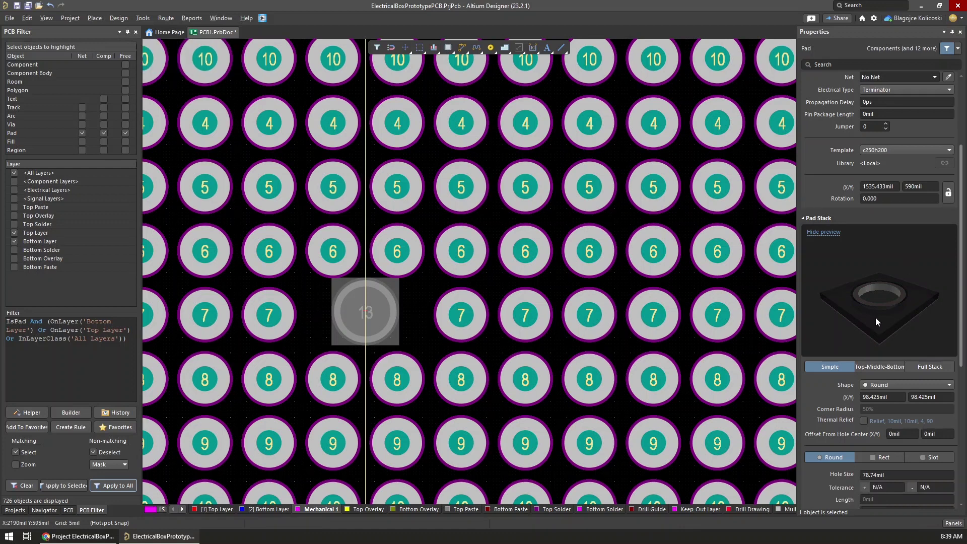
{"action": "left_click", "coordinate": [864, 378]}
{"action": "left_click", "coordinate": [864, 377]}
{"action": "scroll", "coordinate": [874, 409], "scroll_direction": "down", "scroll_amount": 3}
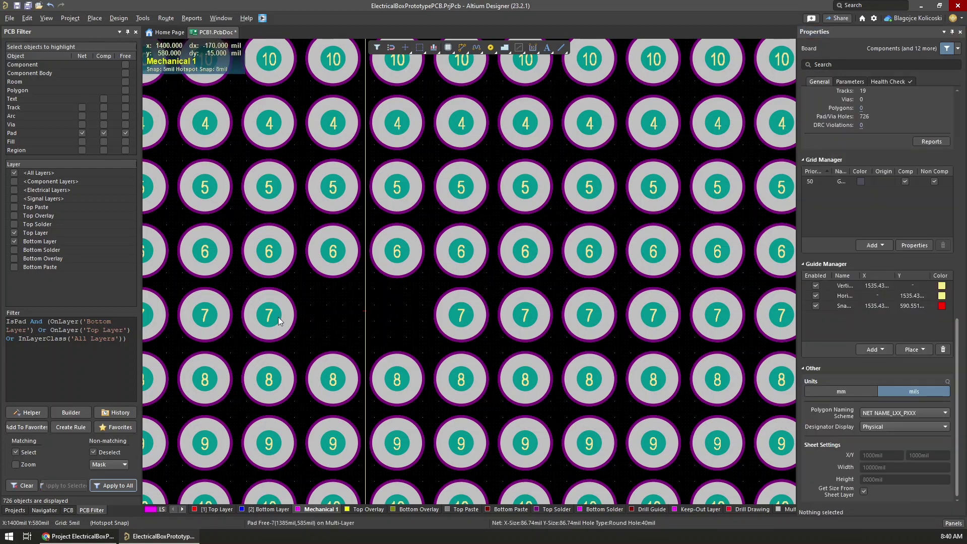
Put a copy of the neighbouring pad 7 on the snap point and clear the PCB filter.
{"action": "left_click", "coordinate": [278, 316]}
{"action": "scroll", "coordinate": [375, 319], "scroll_direction": "up", "scroll_amount": 6, "text": "ctrl"}
{"action": "left_click_drag", "start_coordinate": [365, 313], "coordinate": [328, 289]}
{"action": "left_click", "coordinate": [426, 302]}
{"action": "left_click", "coordinate": [21, 485]}
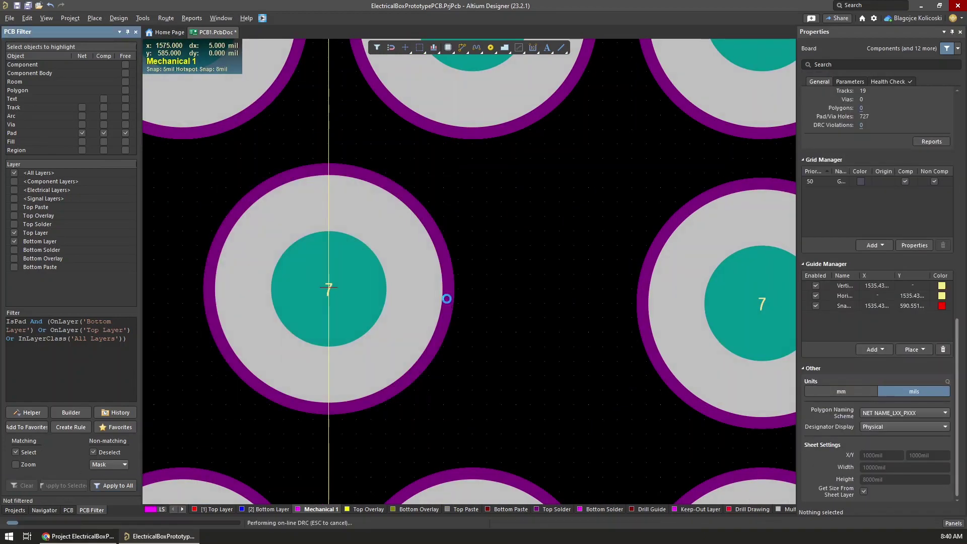
Select pad 13 and position it at the snap point on the vertical guide.
{"action": "scroll", "coordinate": [514, 299], "scroll_direction": "down", "scroll_amount": 8, "text": "ctrl"}
{"action": "scroll", "coordinate": [496, 302], "scroll_direction": "up", "scroll_amount": 3, "text": "ctrl"}
{"action": "scroll", "coordinate": [508, 298], "scroll_direction": "up", "scroll_amount": 8, "text": "ctrl"}
{"action": "left_click", "coordinate": [509, 265]}
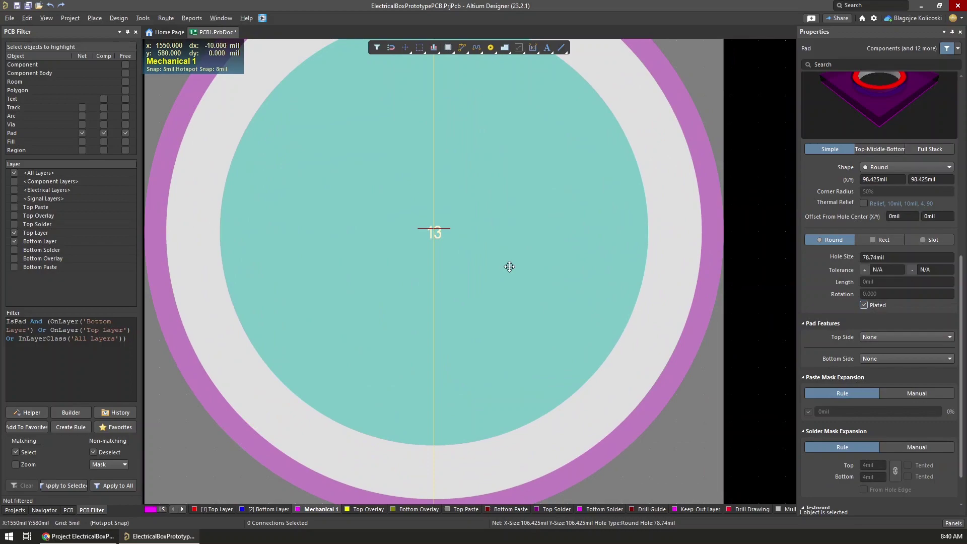
{"action": "left_click_drag", "start_coordinate": [509, 265], "coordinate": [469, 261]}
{"action": "scroll", "coordinate": [467, 259], "scroll_direction": "down", "scroll_amount": 10, "text": "ctrl"}
{"action": "left_click", "coordinate": [546, 409]}
{"action": "scroll", "coordinate": [574, 416], "scroll_direction": "down", "scroll_amount": 3, "text": "ctrl"}
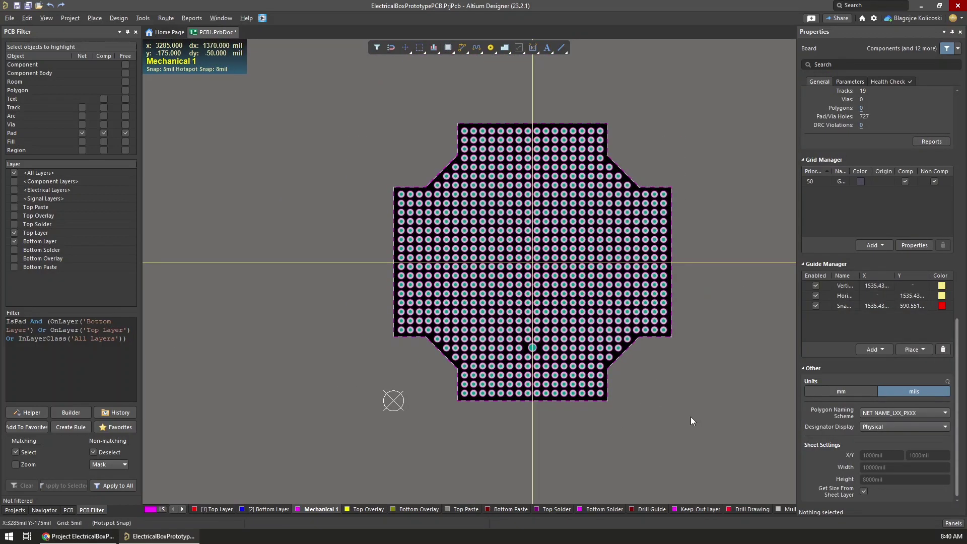
Set pad 13's hole size to 2.5 mm and its X and Y size to 3 mm.
{"action": "scroll", "coordinate": [555, 346], "scroll_direction": "up", "scroll_amount": 10, "text": "ctrl"}
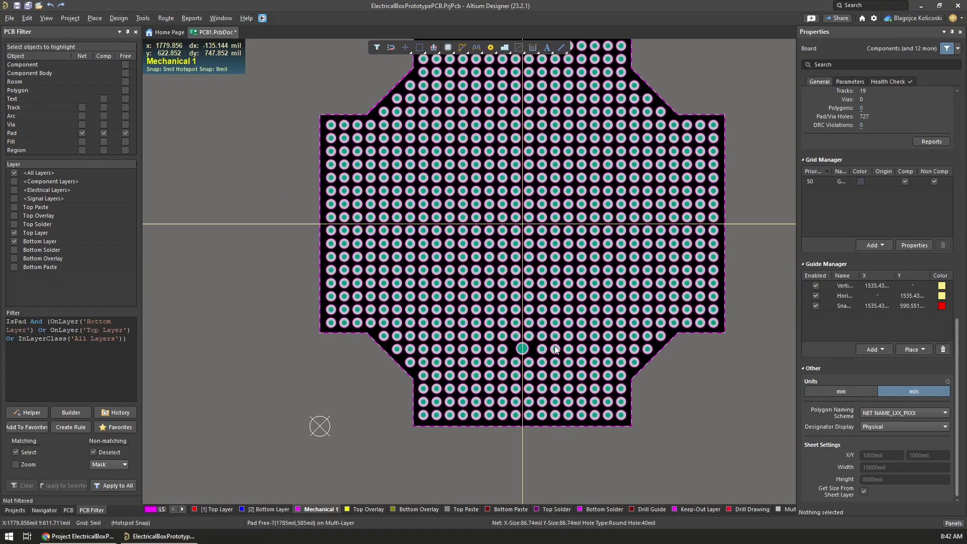
{"action": "left_click", "coordinate": [528, 337]}
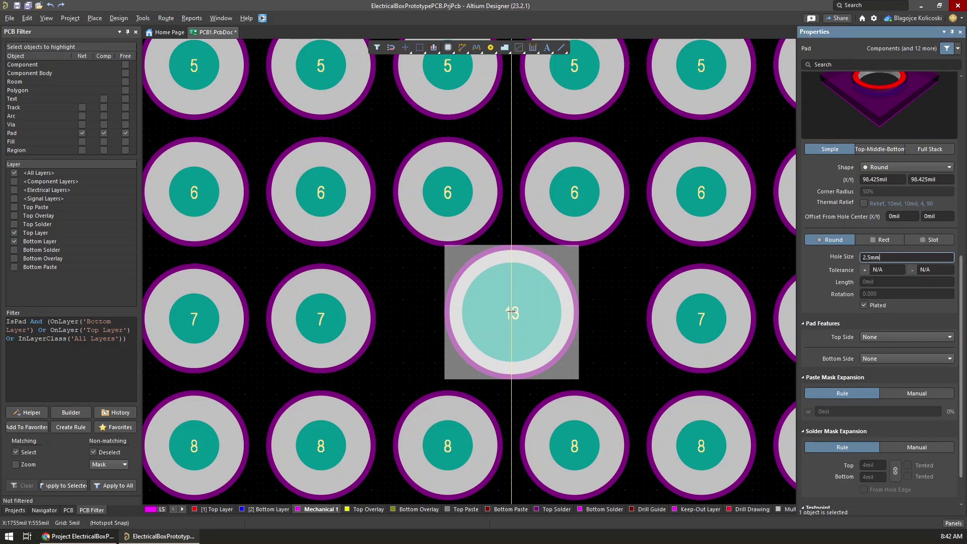
{"action": "key", "text": "Return"}
{"action": "type", "text": "3mm"}
{"action": "key", "text": "Tab"}
{"action": "type", "text": "3mm"}
{"action": "key", "text": "Return"}
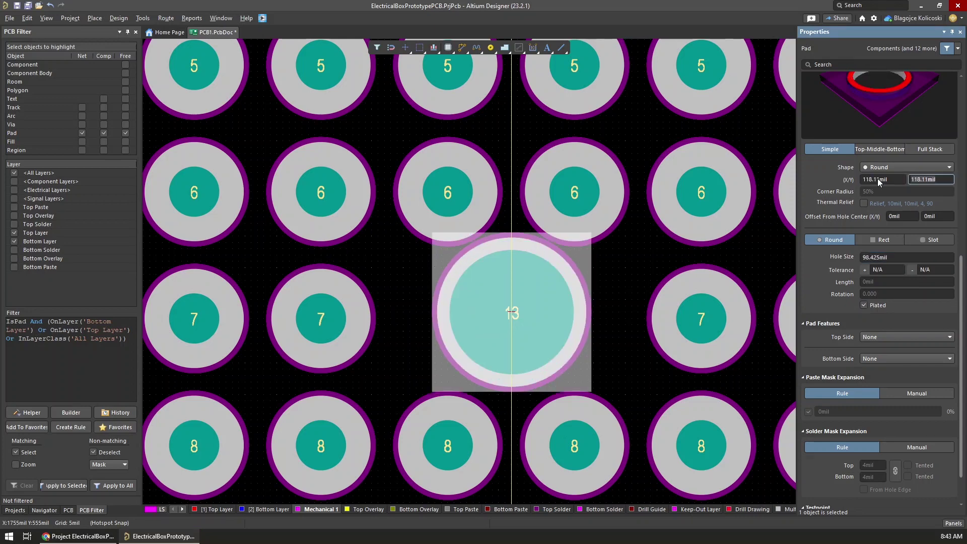
Move the enlarged pad slightly down the vertical guide, level with the row of pads numbered 7.
{"action": "left_click_drag", "start_coordinate": [538, 319], "coordinate": [511, 315]}
{"action": "left_click", "coordinate": [608, 297]}
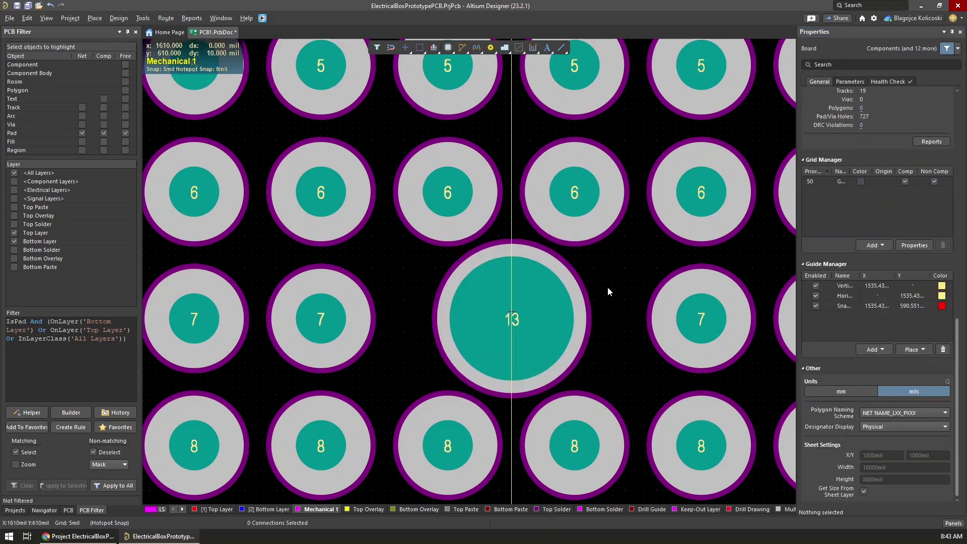
{"action": "scroll", "coordinate": [618, 281], "scroll_direction": "down", "scroll_amount": 6, "text": "ctrl"}
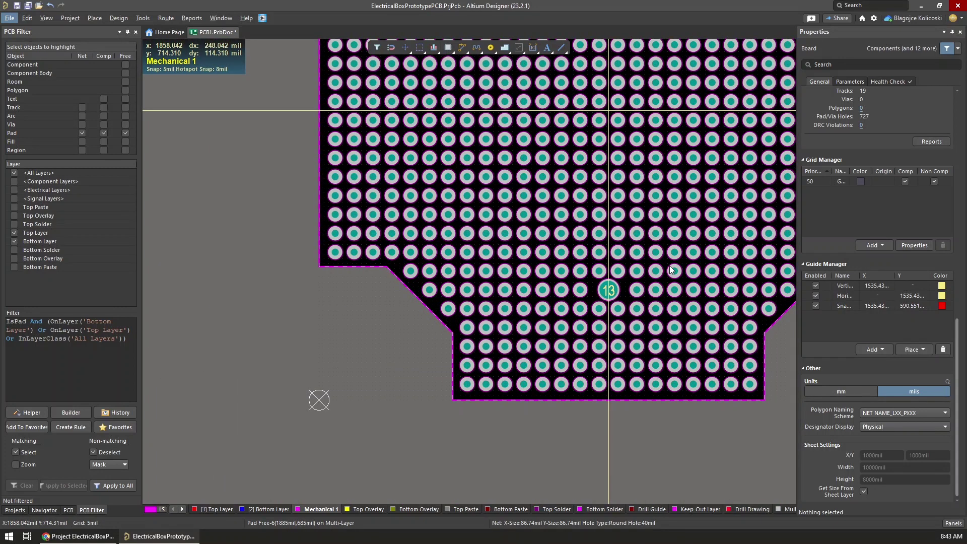
Add a snap point at X 39 mm and Y 63 mm.
{"action": "scroll", "coordinate": [670, 270], "scroll_direction": "up", "scroll_amount": 3}
{"action": "scroll", "coordinate": [669, 270], "scroll_direction": "down", "scroll_amount": 2}
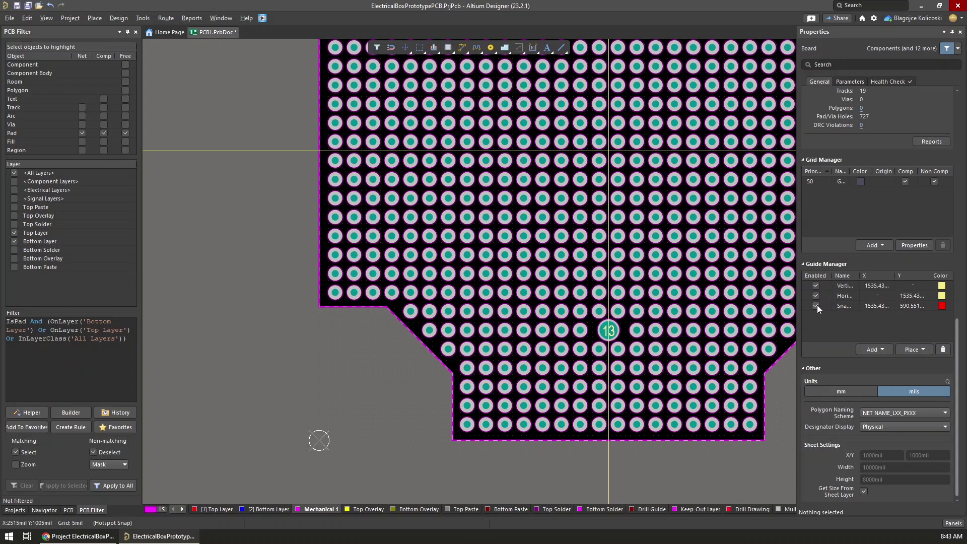
{"action": "left_click", "coordinate": [883, 351]}
{"action": "left_click", "coordinate": [869, 414]}
{"action": "double_click", "coordinate": [873, 316]}
{"action": "type", "text": "39"}
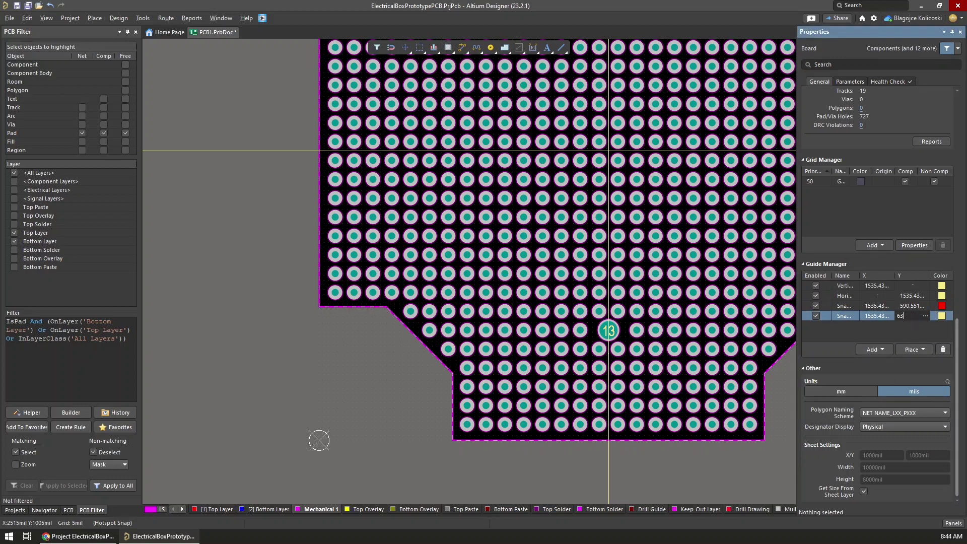
Copy the large mounting pad using its center as the reference point.
{"action": "left_click", "coordinate": [608, 329]}
{"action": "key", "text": "ctrl+c"}
{"action": "scroll", "coordinate": [609, 332], "scroll_direction": "up", "scroll_amount": 2}
{"action": "scroll", "coordinate": [608, 409], "scroll_direction": "up", "scroll_amount": 6, "text": "ctrl"}
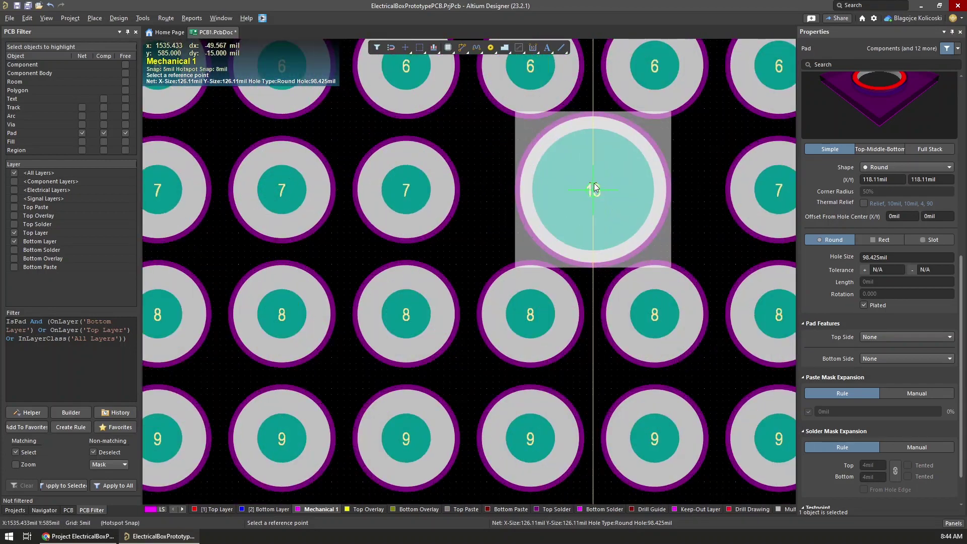
{"action": "left_click", "coordinate": [594, 187]}
Delete the two grid pads around the upper snap point and paste the mounting pad on the vertical guide there.
{"action": "scroll", "coordinate": [628, 144], "scroll_direction": "up", "scroll_amount": 3}
{"action": "scroll", "coordinate": [628, 144], "scroll_direction": "down", "scroll_amount": 4}
{"action": "left_click", "coordinate": [630, 205]}
{"action": "key", "text": "Delete"}
{"action": "left_click", "coordinate": [565, 217]}
{"action": "key", "text": "Delete"}
{"action": "key", "text": "ctrl+v"}
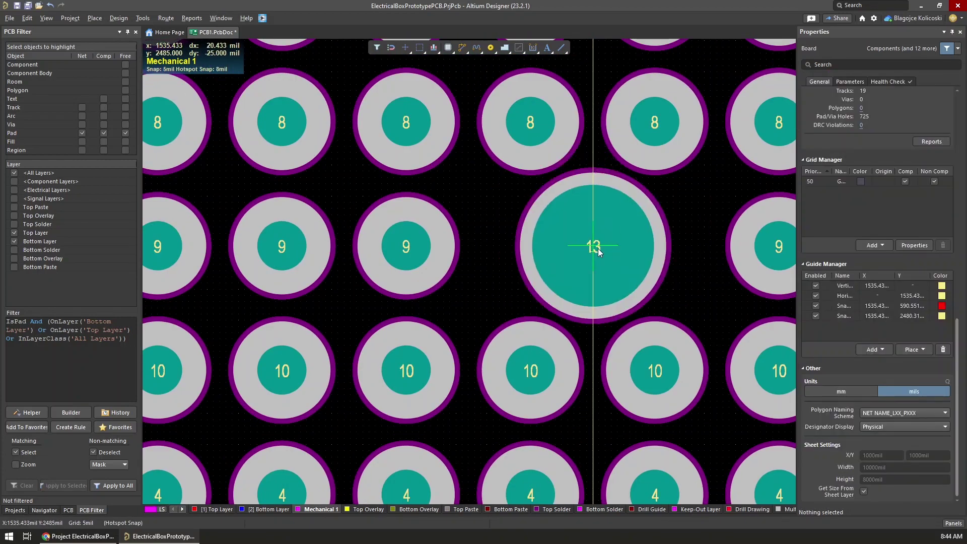
{"action": "left_click", "coordinate": [593, 244]}
Add a snap point at X 15 mm and Y 39 mm.
{"action": "key", "text": "alt"}
{"action": "scroll", "coordinate": [654, 222], "scroll_direction": "down", "scroll_amount": 3}
{"action": "scroll", "coordinate": [653, 221], "scroll_direction": "down", "scroll_amount": 8, "text": "ctrl"}
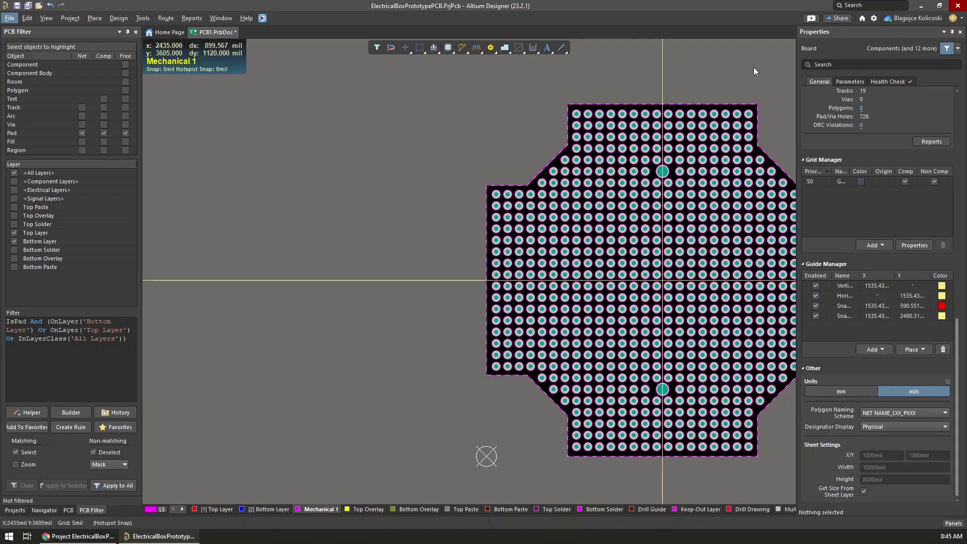
{"action": "left_click", "coordinate": [878, 351]}
{"action": "left_click", "coordinate": [851, 417]}
{"action": "left_click", "coordinate": [868, 327]}
{"action": "type", "text": "15mm"}
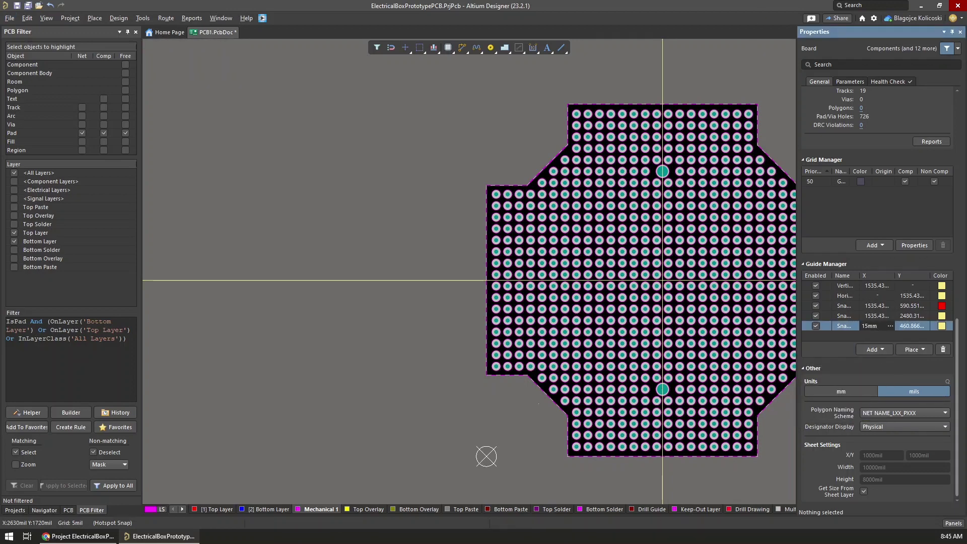
{"action": "key", "text": "Tab"}
{"action": "type", "text": "39mm"}
{"action": "key", "text": "Return"}
Delete the two grid pads around the snap point near the board's left side and paste the mounting pad there.
{"action": "scroll", "coordinate": [557, 283], "scroll_direction": "up", "scroll_amount": 8, "text": "ctrl"}
{"action": "left_click", "coordinate": [531, 236]}
{"action": "key", "text": "Delete"}
{"action": "left_click", "coordinate": [530, 276]}
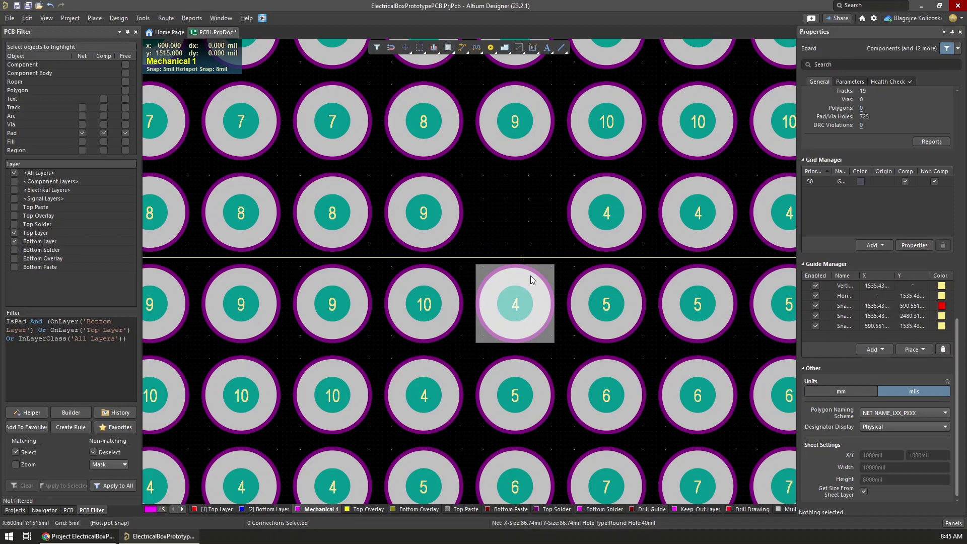
{"action": "key", "text": "Delete"}
{"action": "key", "text": "ctrl+v"}
Add a snap point at X 63 mm and Y 39 mm.
{"action": "left_click", "coordinate": [874, 348]}
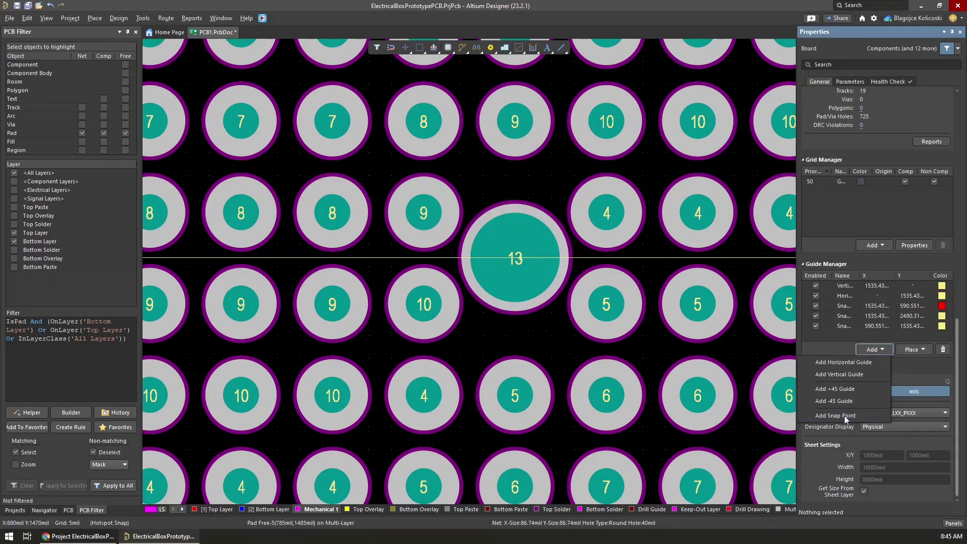
{"action": "type", "text": "63mm"}
{"action": "key", "text": "Tab"}
{"action": "type", "text": "39mm"}
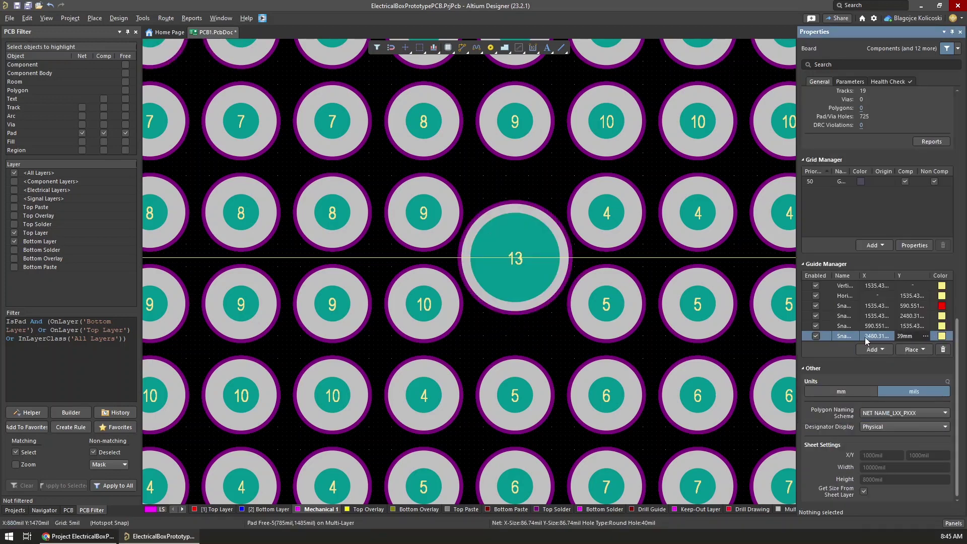
{"action": "key", "text": "Return"}
Delete the two grid pads around the snap point near the board's right side and paste the mounting pad there.
{"action": "scroll", "coordinate": [608, 271], "scroll_direction": "down", "scroll_amount": 3, "text": "shift"}
{"action": "left_click", "coordinate": [510, 221]}
{"action": "key", "text": "Delete"}
{"action": "left_click", "coordinate": [498, 279]}
{"action": "key", "text": "Delete"}
{"action": "key", "text": "ctrl+v"}
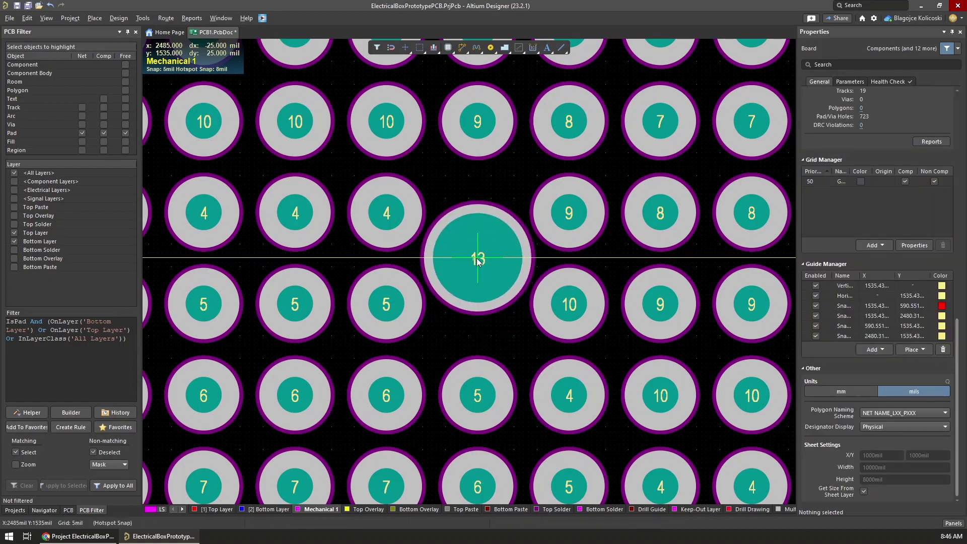
{"action": "scroll", "coordinate": [493, 310], "scroll_direction": "down", "scroll_amount": 8, "text": "ctrl"}
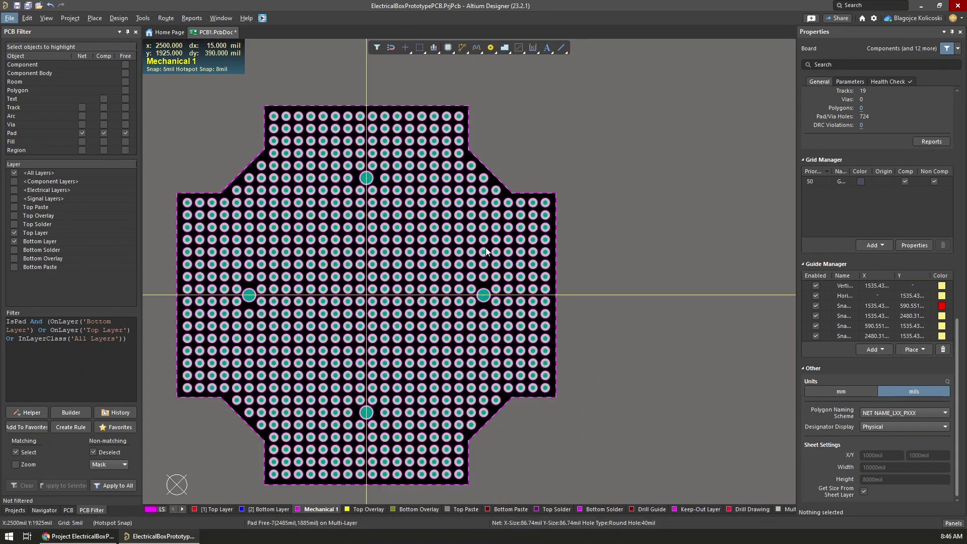
Place the Logo plate BW.png graphic in a rectangular area at the lower middle of the board on Mechanical 1.
{"action": "right_click_drag", "start_coordinate": [445, 258], "coordinate": [547, 237]}
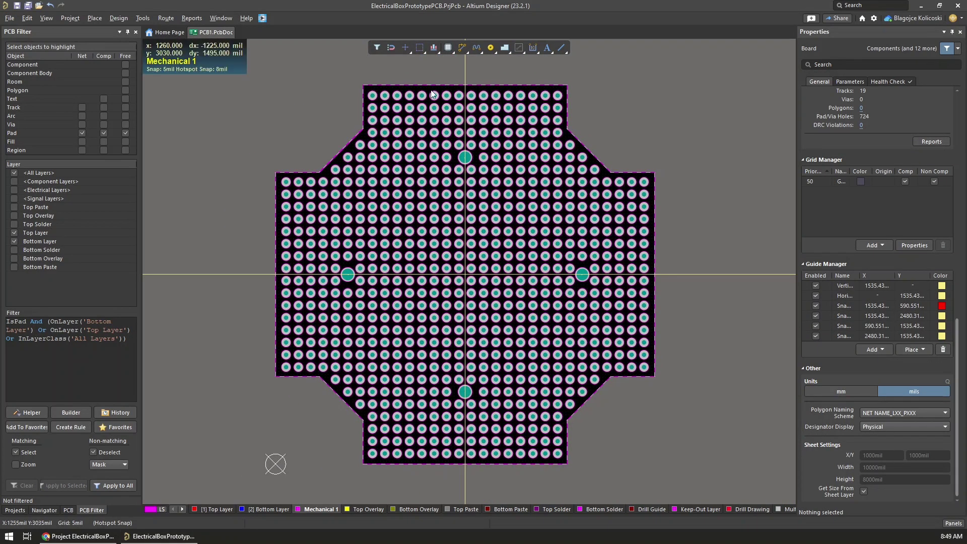
{"action": "left_click", "coordinate": [94, 18]}
{"action": "left_click", "coordinate": [126, 201]}
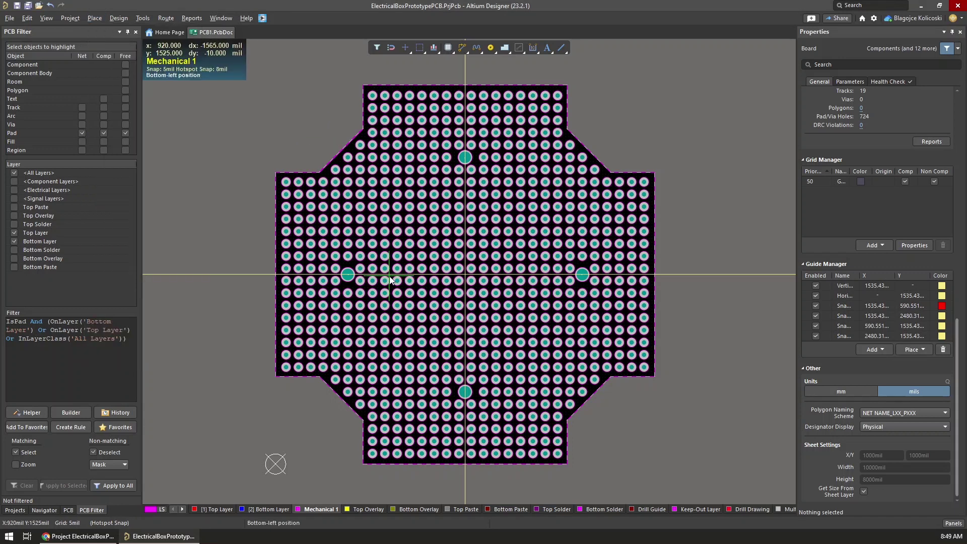
{"action": "left_click", "coordinate": [542, 370]}
{"action": "left_click", "coordinate": [358, 354]}
{"action": "scroll", "coordinate": [448, 302], "scroll_direction": "down", "scroll_amount": 3}
{"action": "double_click", "coordinate": [442, 306]}
{"action": "double_click", "coordinate": [448, 294]}
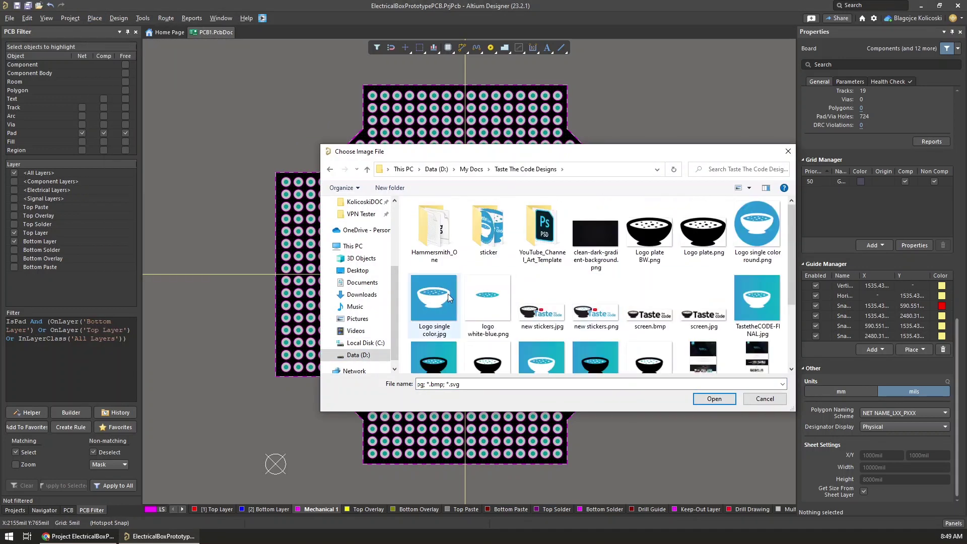
{"action": "left_click", "coordinate": [652, 235]}
{"action": "double_click", "coordinate": [652, 238]}
{"action": "left_click", "coordinate": [537, 328]}
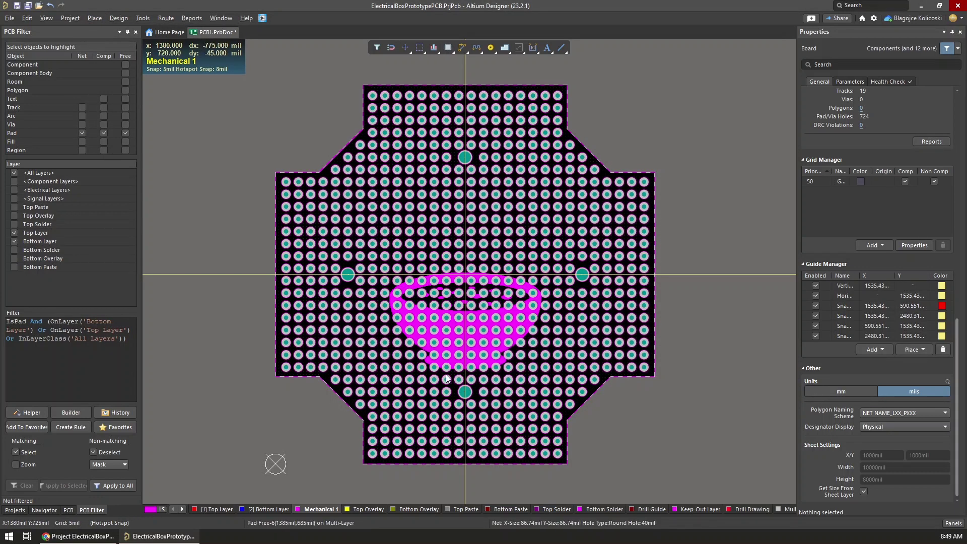
Change the layer of the bowl logo's main region to Top Overlay.
{"action": "left_click", "coordinate": [475, 325]}
{"action": "left_click", "coordinate": [906, 155]}
{"action": "left_click", "coordinate": [887, 205]}
{"action": "left_click", "coordinate": [476, 331]}
{"action": "left_click", "coordinate": [476, 331]}
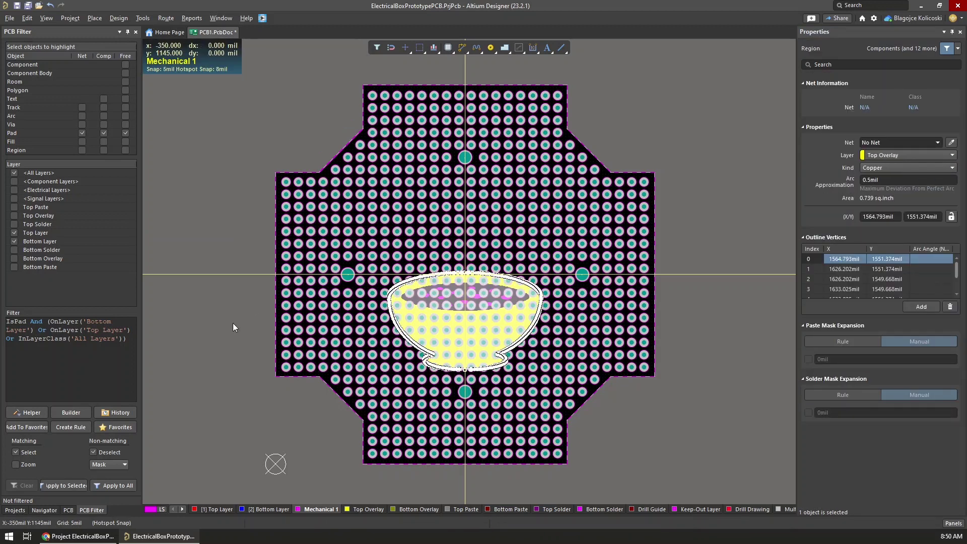
Delete the placed bowl logo and make Top Overlay the active layer.
{"action": "left_click", "coordinate": [232, 327]}
{"action": "left_click", "coordinate": [428, 322]}
{"action": "key", "text": "Delete"}
{"action": "key", "text": "KP_Add"}
Place the bowl logo graphic over the lower middle of the board on Top Overlay, with inverted levels and Union composing.
{"action": "left_click", "coordinate": [118, 18]}
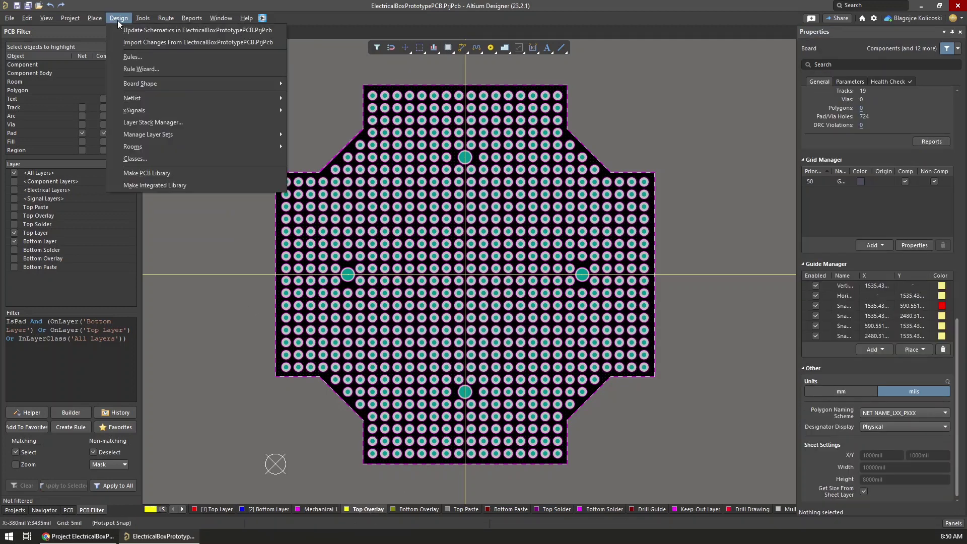
{"action": "mouse_move", "coordinate": [95, 19]}
{"action": "left_click", "coordinate": [111, 152]}
{"action": "left_click", "coordinate": [564, 373]}
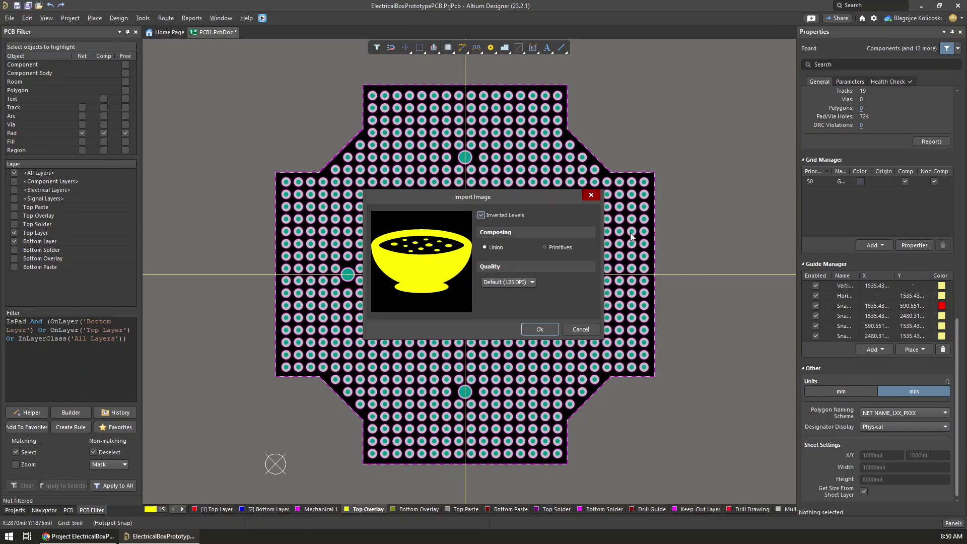
{"action": "left_click", "coordinate": [539, 329]}
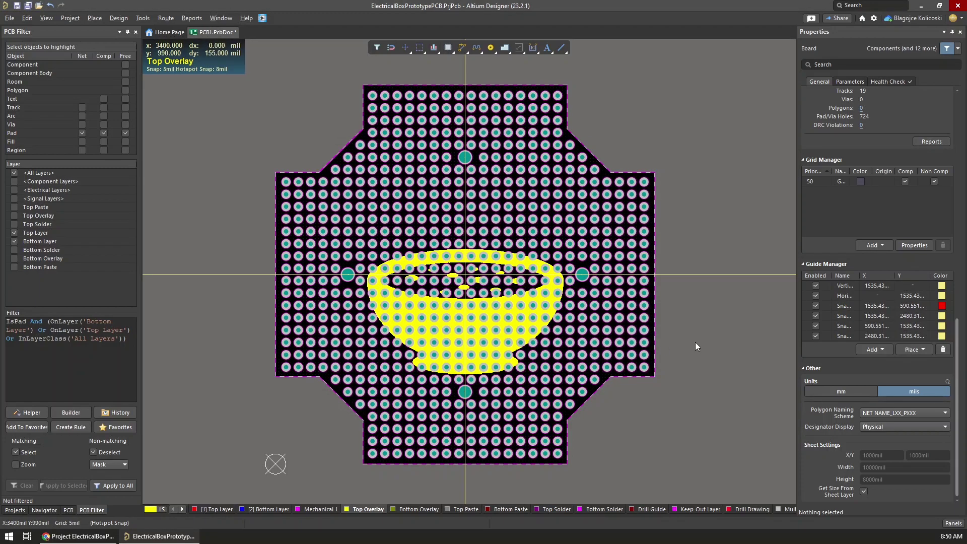
Check the logo in 3D and move it up toward the center of the board in the 2D view.
{"action": "key", "text": "3"}
{"action": "key", "text": "2"}
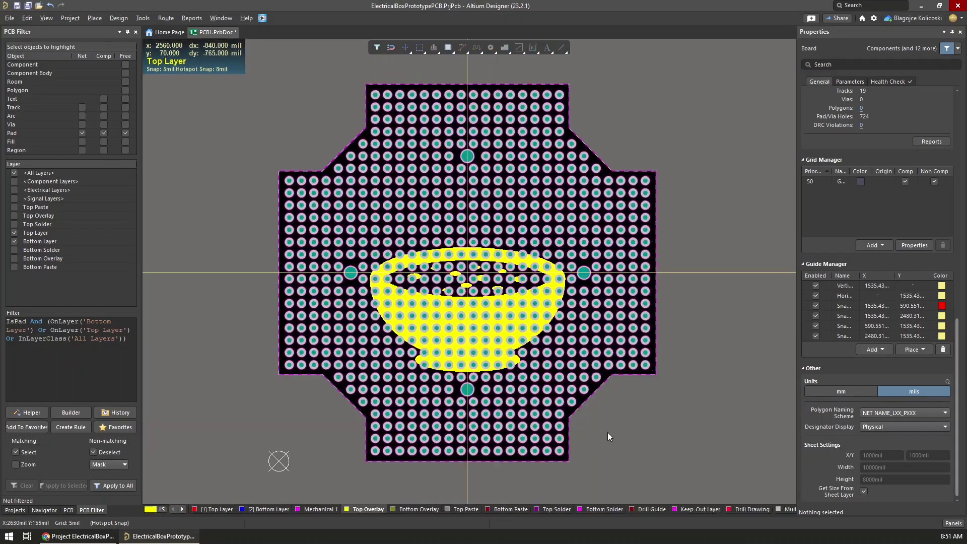
{"action": "scroll", "coordinate": [470, 324], "scroll_direction": "up", "scroll_amount": 3, "text": "ctrl"}
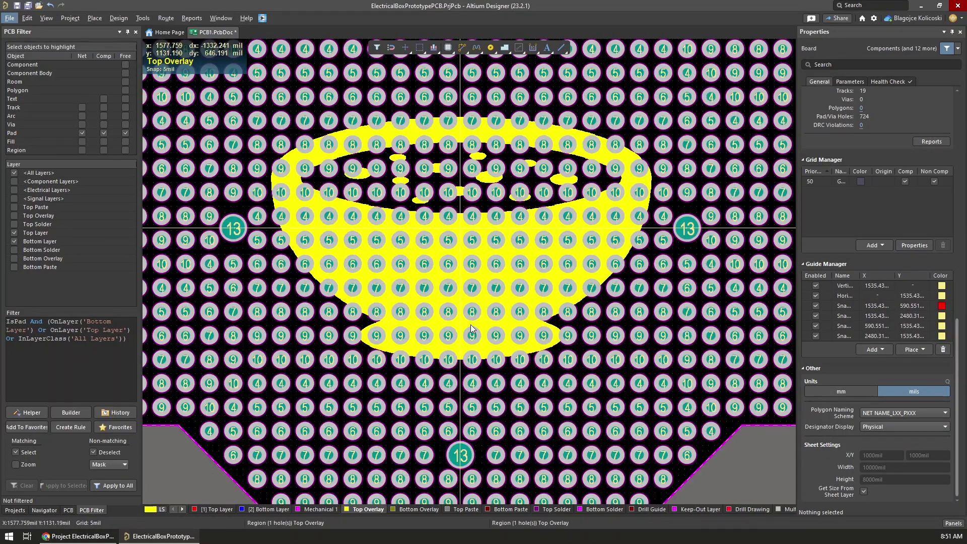
{"action": "scroll", "coordinate": [473, 325], "scroll_direction": "down", "scroll_amount": 4, "text": "ctrl"}
{"action": "key", "text": "Up"}
{"action": "left_click_drag", "start_coordinate": [476, 326], "coordinate": [476, 312]}
{"action": "left_click", "coordinate": [626, 387]}
Examine the repositioned logo in 3D and return to the 2D view of the whole board.
{"action": "key", "text": "3"}
{"action": "key", "text": "2"}
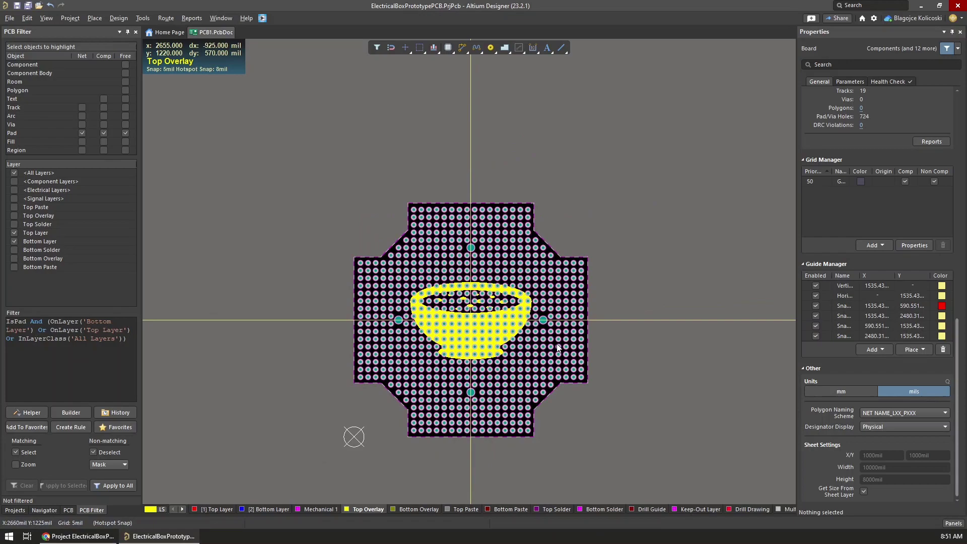
{"action": "scroll", "coordinate": [461, 294], "scroll_direction": "up", "scroll_amount": 7, "text": "ctrl"}
{"action": "scroll", "coordinate": [398, 226], "scroll_direction": "down", "scroll_amount": 5, "text": "ctrl"}
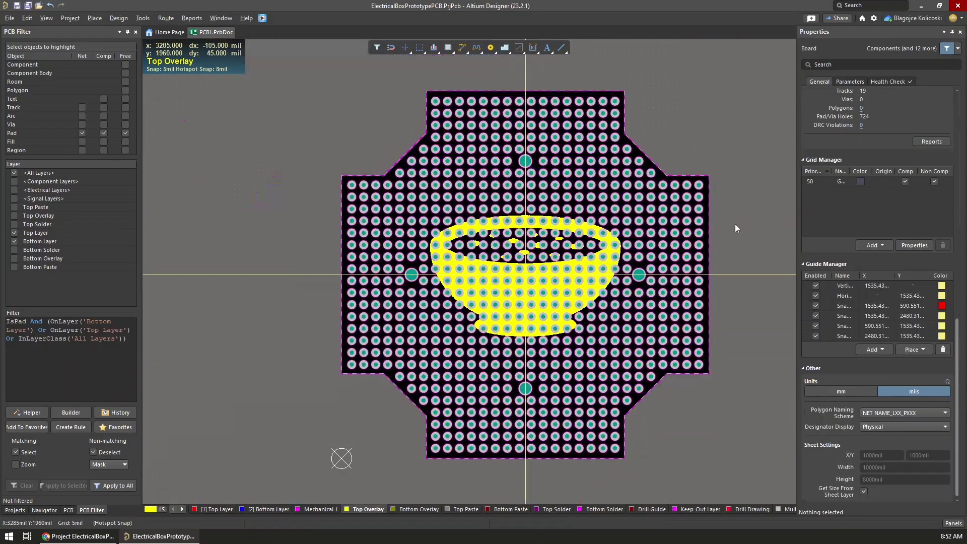
{"action": "left_click", "coordinate": [93, 19]}
{"action": "left_click", "coordinate": [119, 129]}
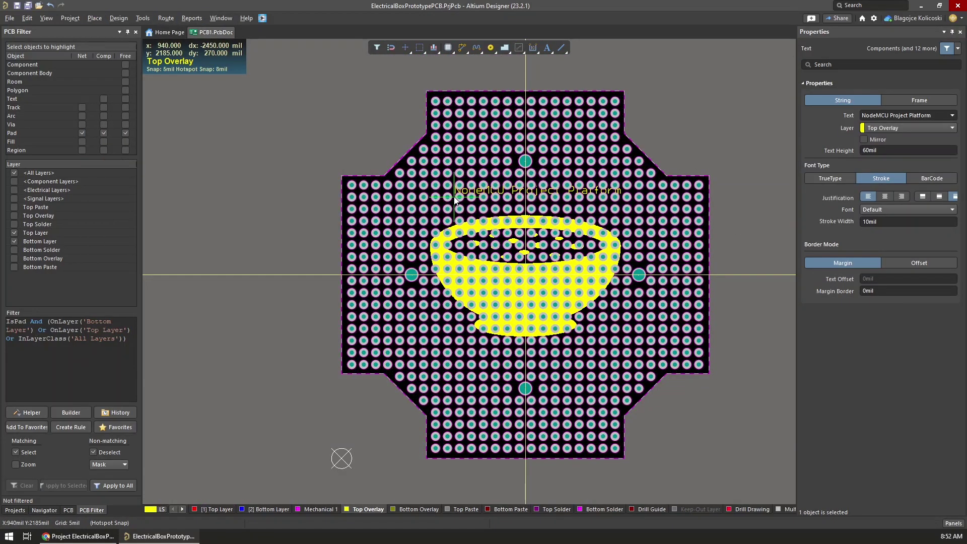
{"action": "key", "text": "Tab"}
{"action": "left_click", "coordinate": [876, 224]}
{"action": "type", "text": "20"}
{"action": "key", "text": "Return"}
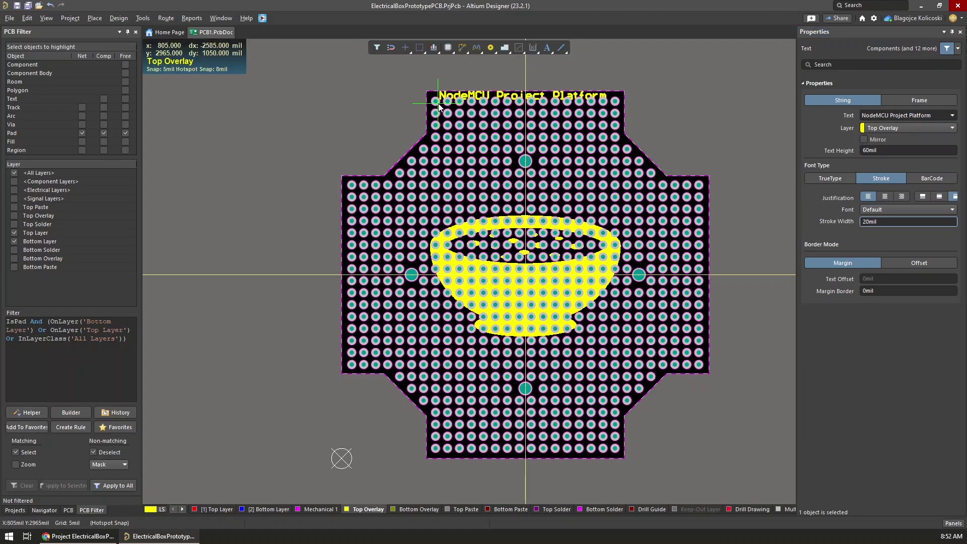
{"action": "key", "text": "Tab"}
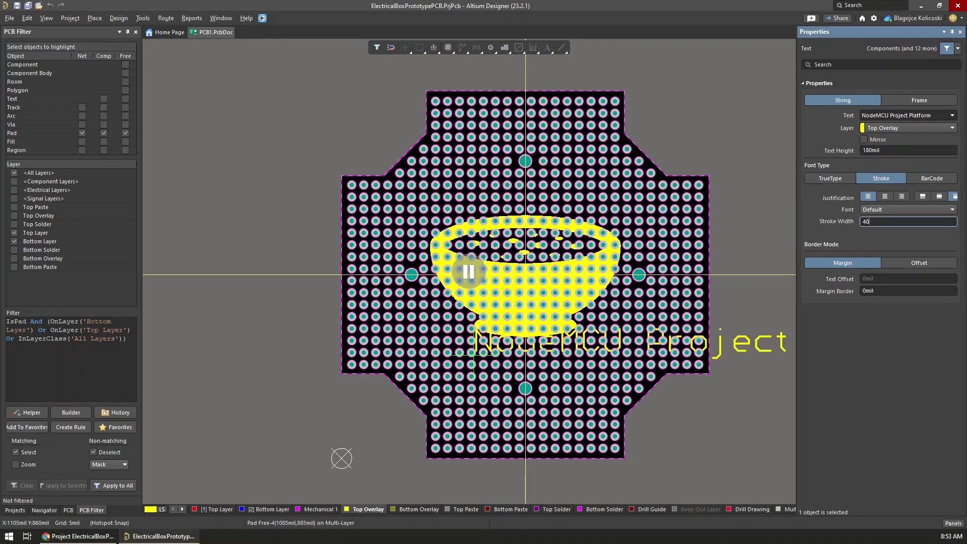
{"action": "type", "text": "40"}
{"action": "key", "text": "Return"}
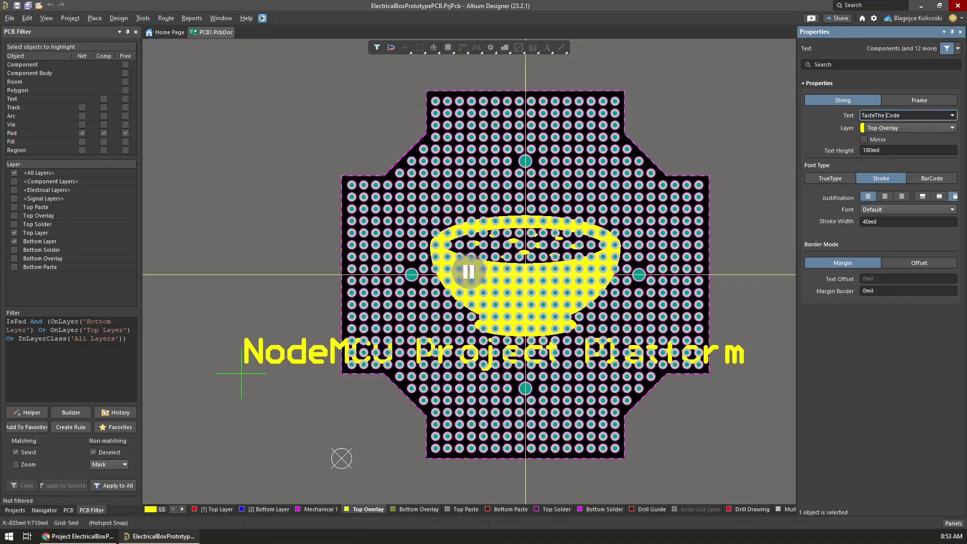
{"action": "key", "text": "Left"}
{"action": "key", "text": "Left"}
{"action": "key", "text": "Left"}
{"action": "key", "text": "Left"}
{"action": "key", "text": "Return"}
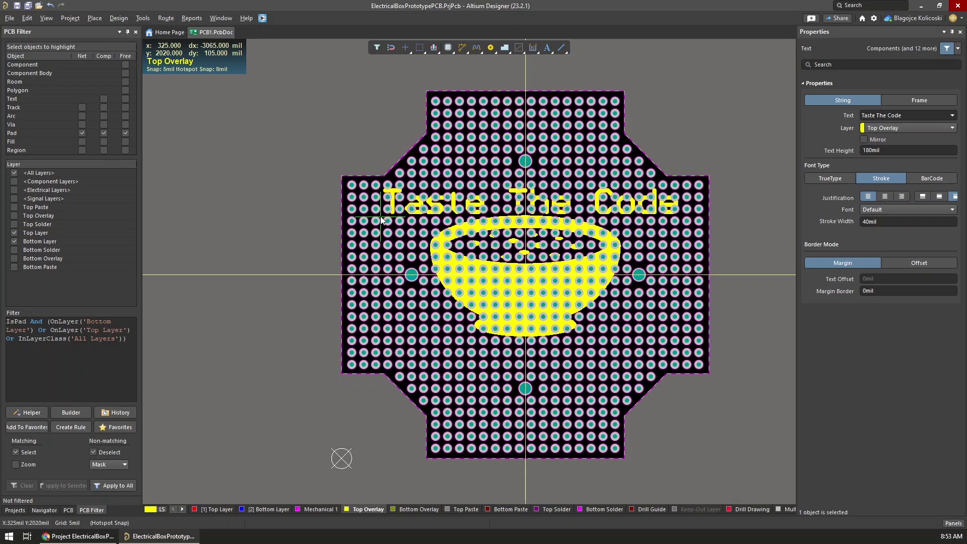
{"action": "key", "text": "Escape"}
Generate the board's Gerber files in inches with 0.01 mil precision, plotting the board outline, copper, silkscreen, solder mask and paste mask layers.
{"action": "left_click", "coordinate": [9, 18]}
{"action": "mouse_move", "coordinate": [59, 263]}
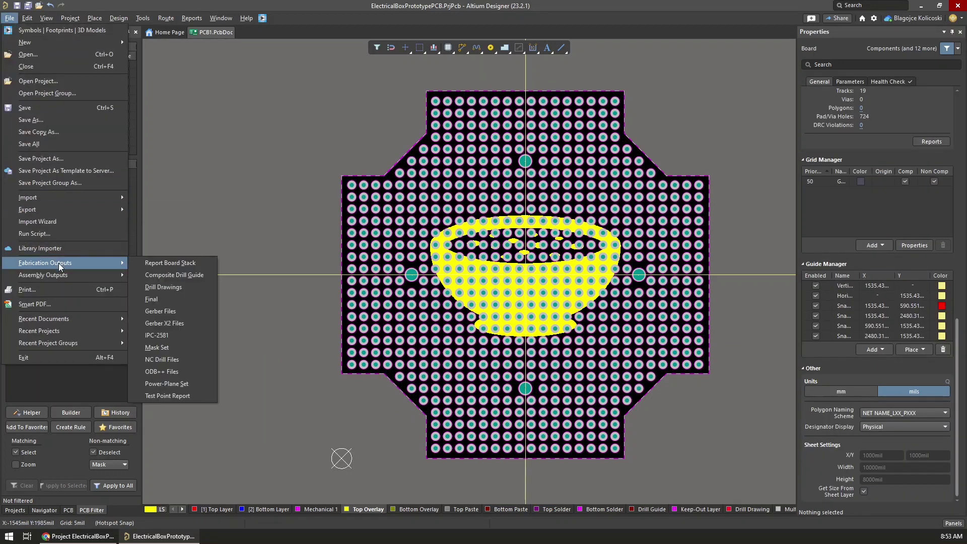
{"action": "left_click", "coordinate": [161, 310]}
{"action": "left_click", "coordinate": [267, 156]}
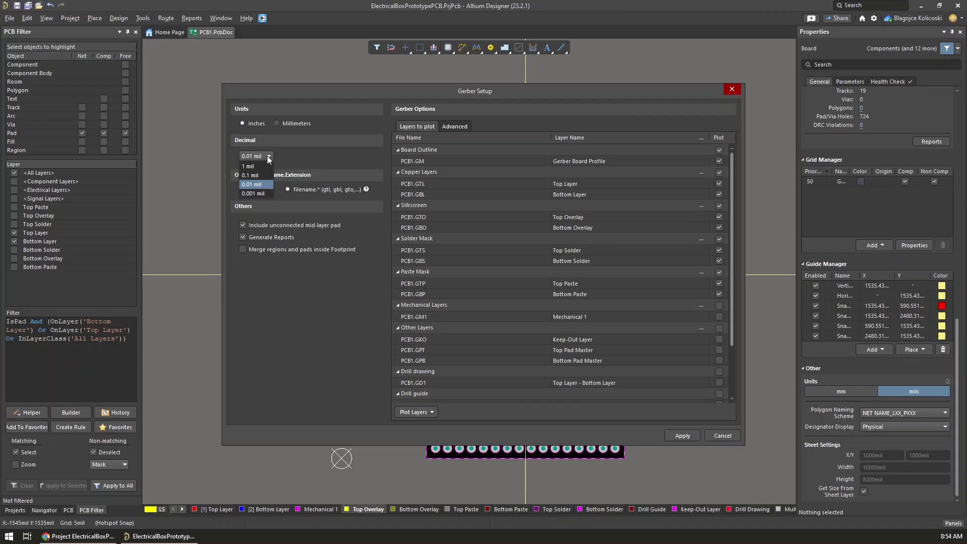
{"action": "left_click", "coordinate": [267, 156]}
{"action": "scroll", "coordinate": [583, 243], "scroll_direction": "down", "scroll_amount": 3}
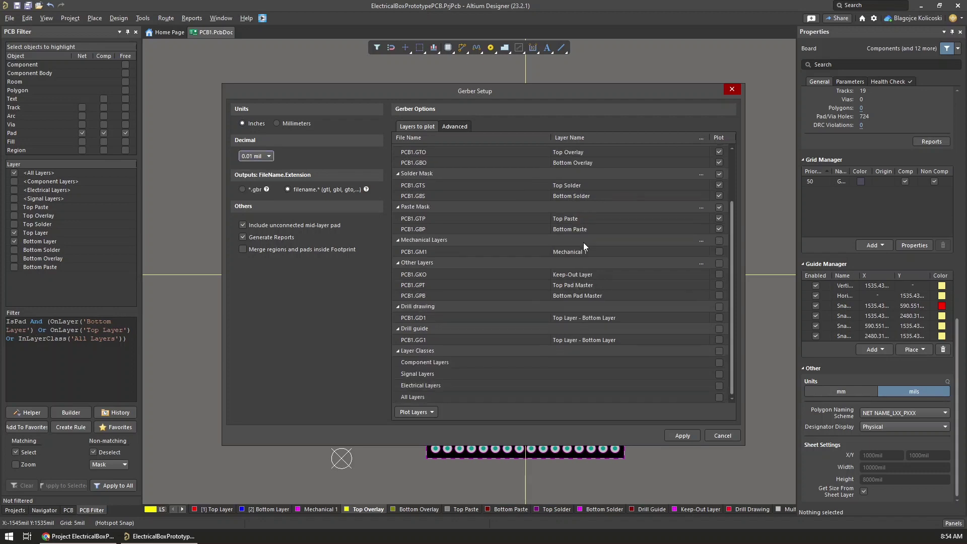
{"action": "key", "text": "Return"}
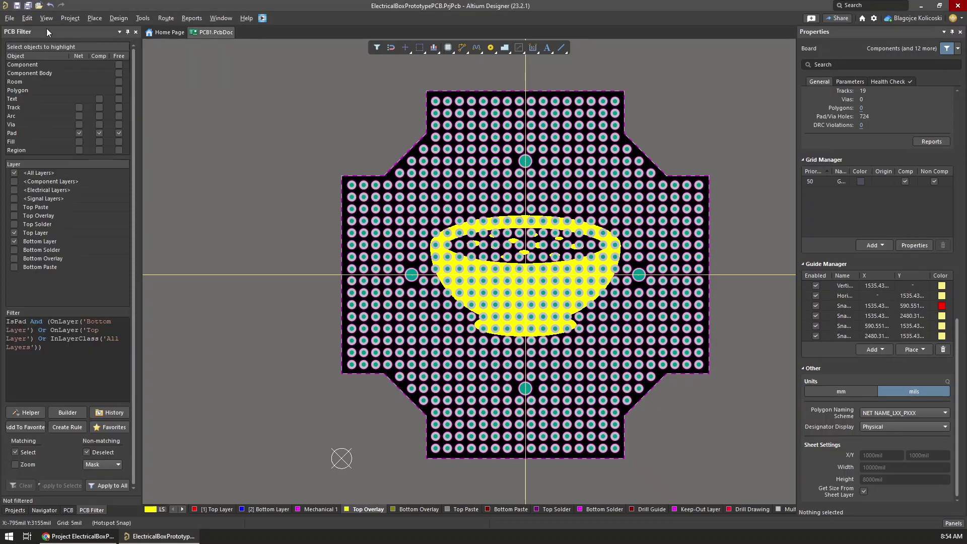
Generate the NC Drill files in inches with the 2:3 format and return to the PCB layout.
{"action": "left_click", "coordinate": [9, 18]}
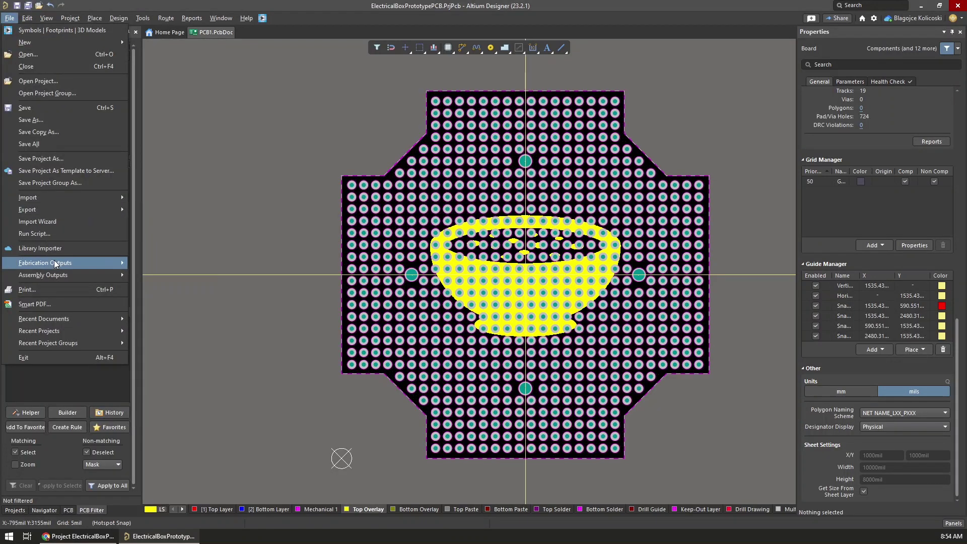
{"action": "left_click", "coordinate": [177, 362]}
{"action": "left_click", "coordinate": [514, 159]}
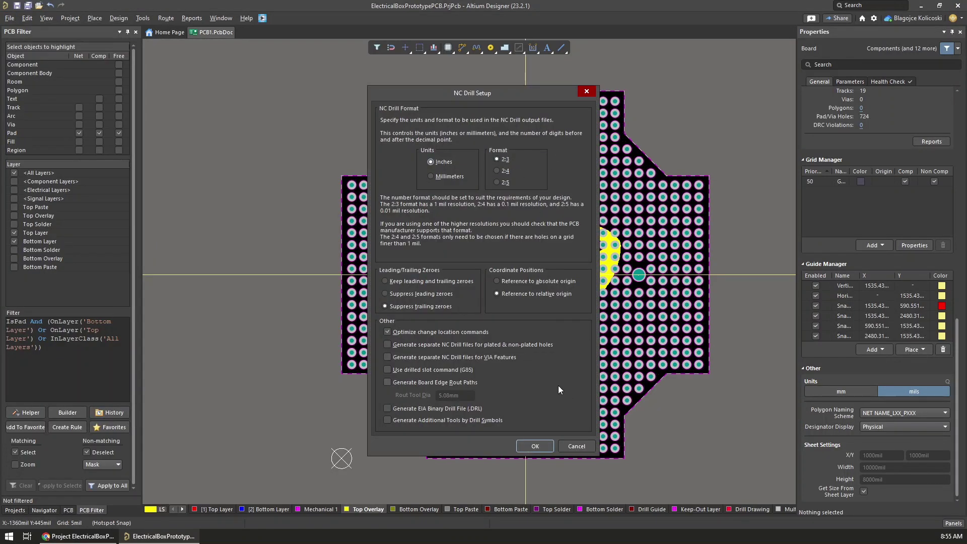
{"action": "left_click", "coordinate": [534, 446]}
{"action": "key", "text": "Return"}
{"action": "right_click", "coordinate": [299, 34]}
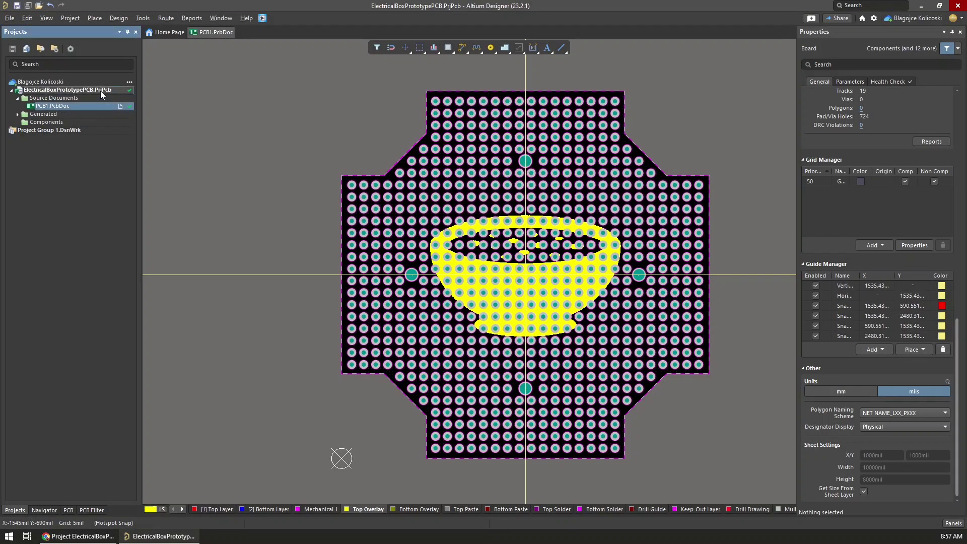
Open the project's output folder in File Explorer and compress all its files into "Project Outputs for ElectricalBoxPrototypePCB.zip".
{"action": "right_click", "coordinate": [100, 91]}
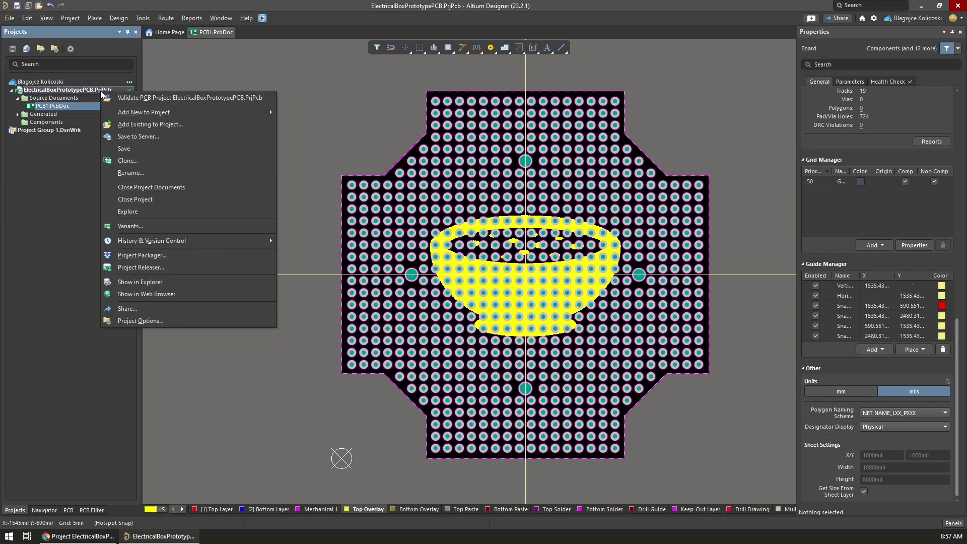
{"action": "left_click", "coordinate": [130, 211]}
{"action": "double_click", "coordinate": [142, 88]}
{"action": "key", "text": "ctrl+a"}
{"action": "right_click", "coordinate": [108, 69]}
{"action": "mouse_move", "coordinate": [30, 76]}
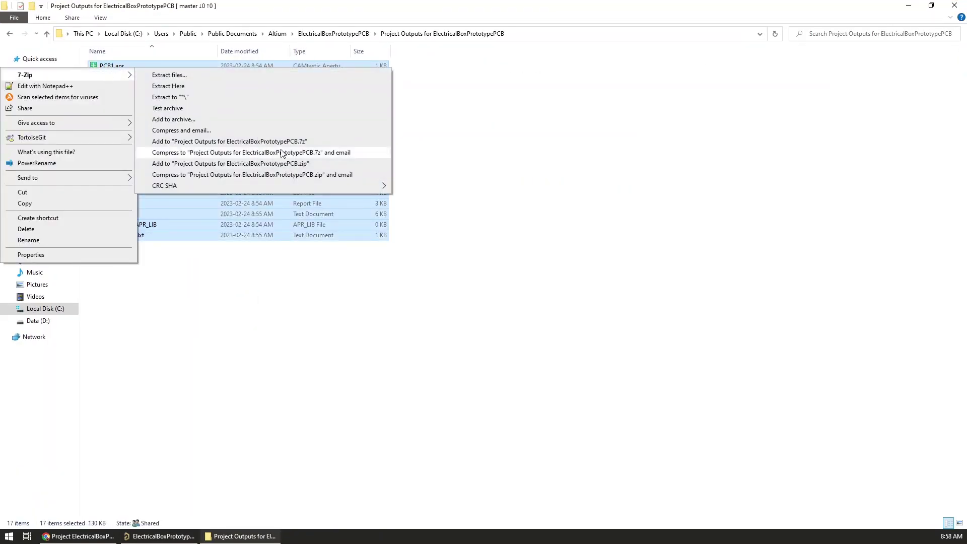
{"action": "left_click", "coordinate": [262, 161]}
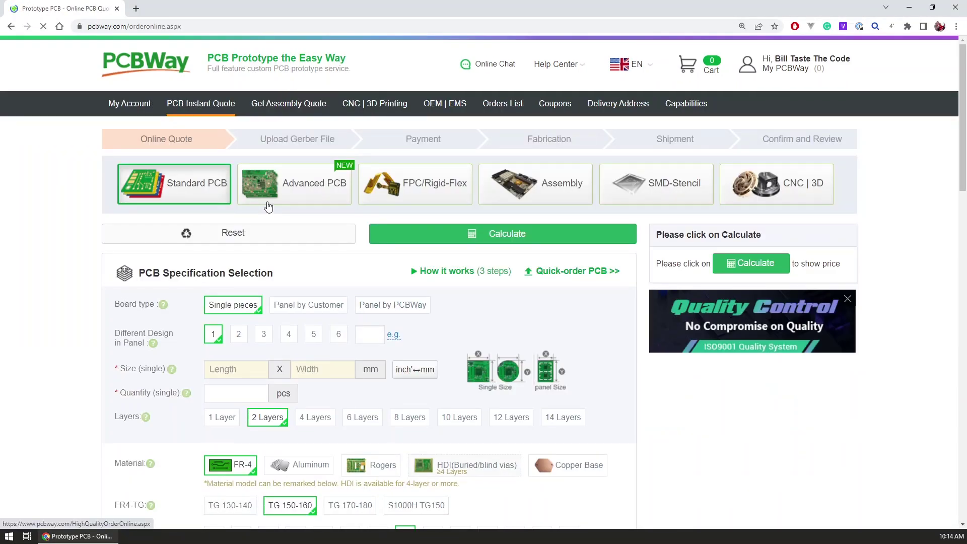
On the PCBWay quote page, set the board size to 78 x 78 mm and the quantity to 10, review the specifications and calculate the price.
{"action": "left_click", "coordinate": [224, 367]}
{"action": "type", "text": "78"}
{"action": "left_click", "coordinate": [145, 360]}
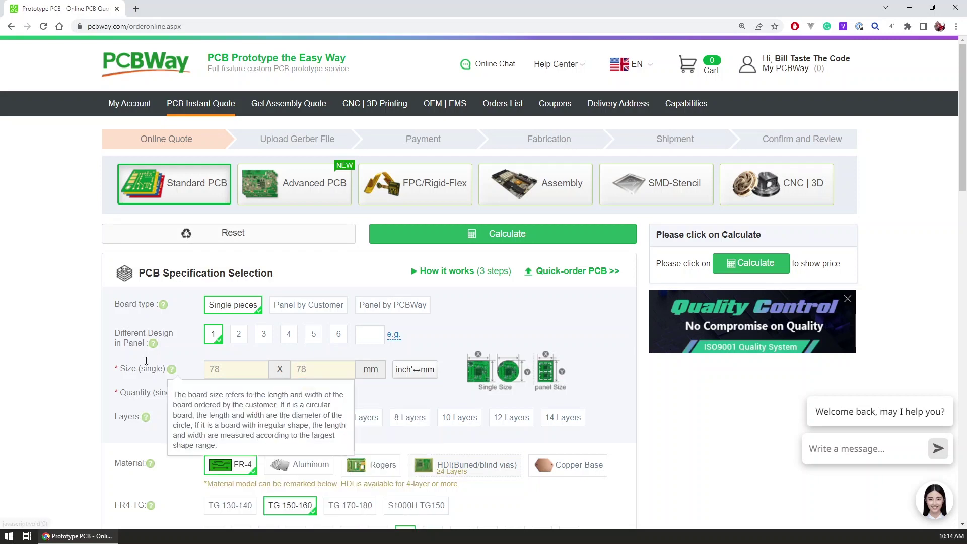
{"action": "scroll", "coordinate": [120, 302], "scroll_direction": "down", "scroll_amount": 2}
{"action": "scroll", "coordinate": [120, 302], "scroll_direction": "down", "scroll_amount": 2}
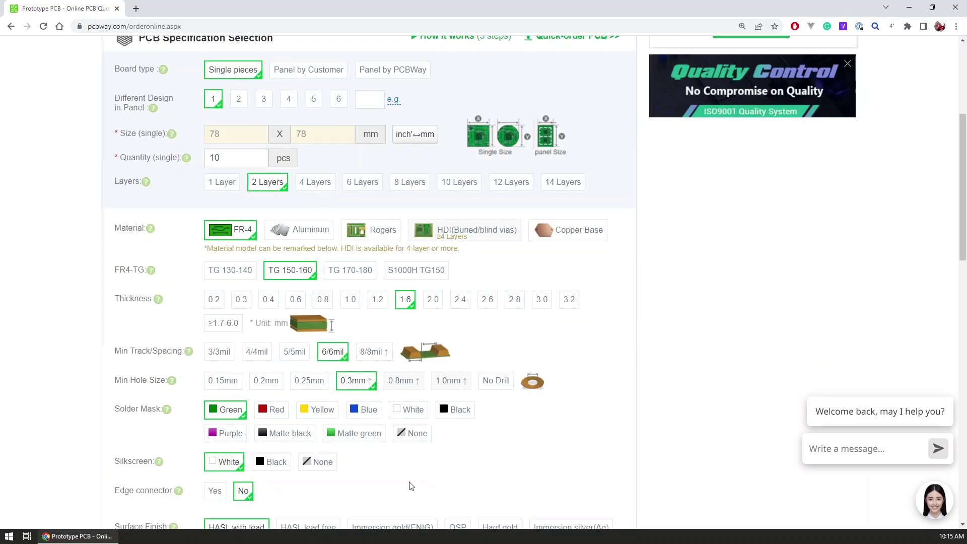
{"action": "scroll", "coordinate": [269, 393], "scroll_direction": "down", "scroll_amount": 2}
{"action": "scroll", "coordinate": [270, 392], "scroll_direction": "down", "scroll_amount": 2}
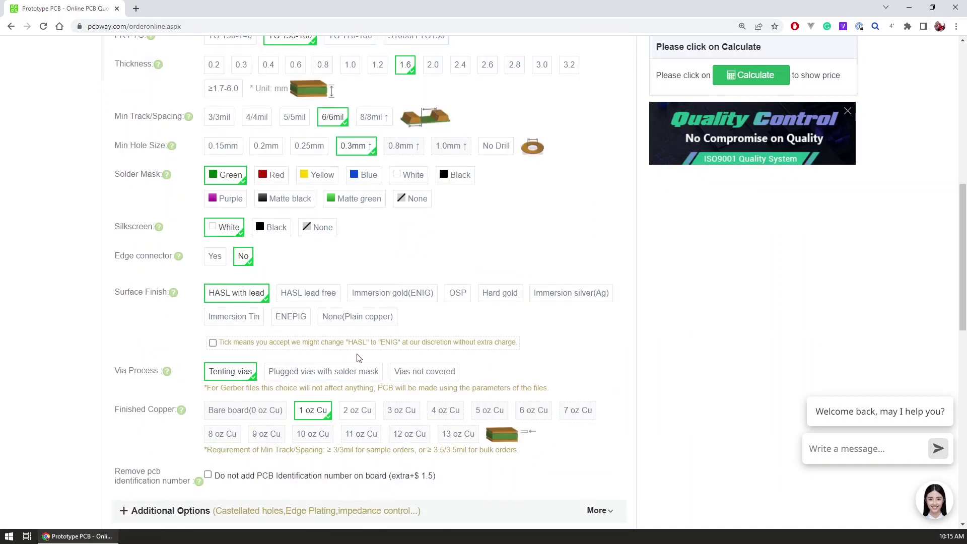
{"action": "scroll", "coordinate": [329, 340], "scroll_direction": "down", "scroll_amount": 2}
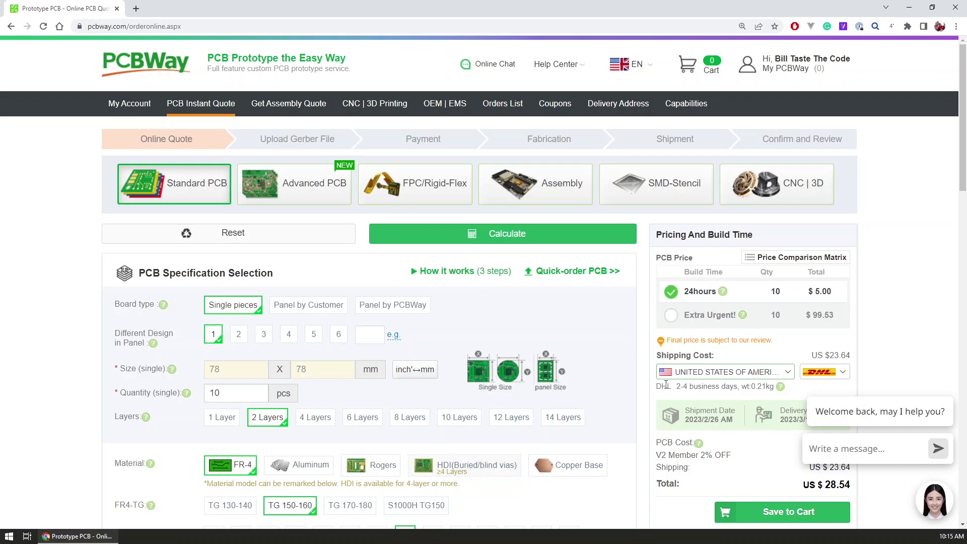
Set the shipping destination to North Macedonia and save the board order to the cart.
{"action": "left_click", "coordinate": [702, 371]}
{"action": "scroll", "coordinate": [430, 210], "scroll_direction": "down", "scroll_amount": 4}
{"action": "left_click", "coordinate": [430, 210]}
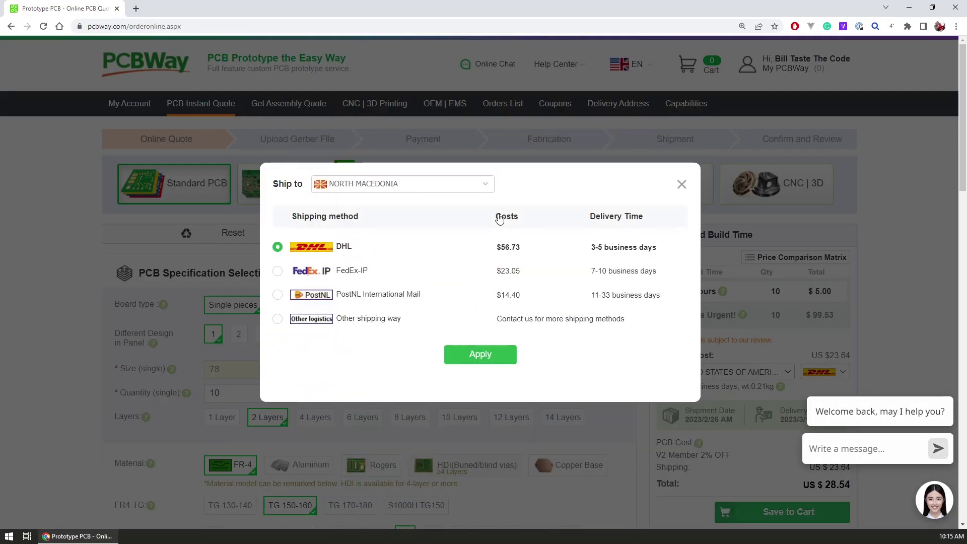
{"action": "left_click", "coordinate": [479, 355]}
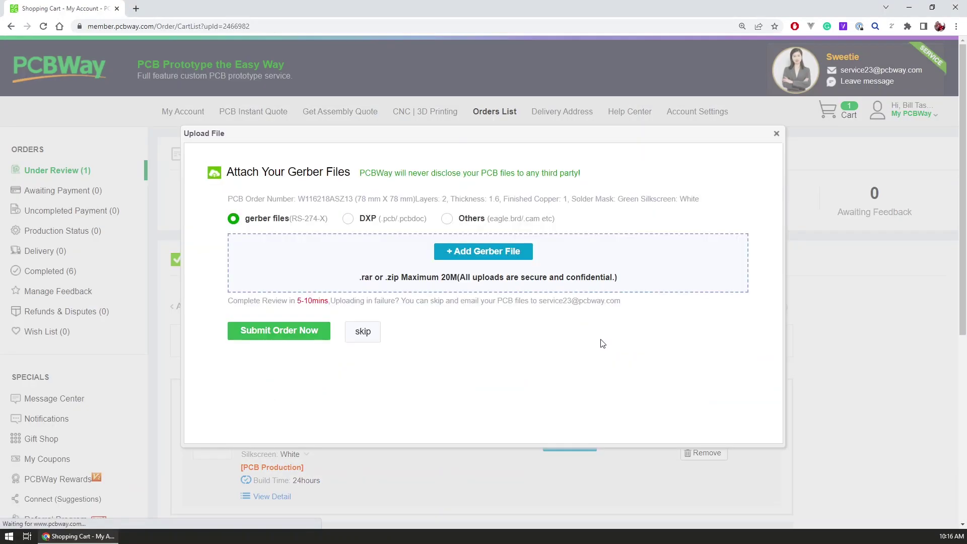
Attach "Project Outputs for ElectricalBoxPrototypePCB.zip" as the order's Gerber file and submit the order.
{"action": "left_click", "coordinate": [484, 250]}
{"action": "left_click", "coordinate": [46, 102]}
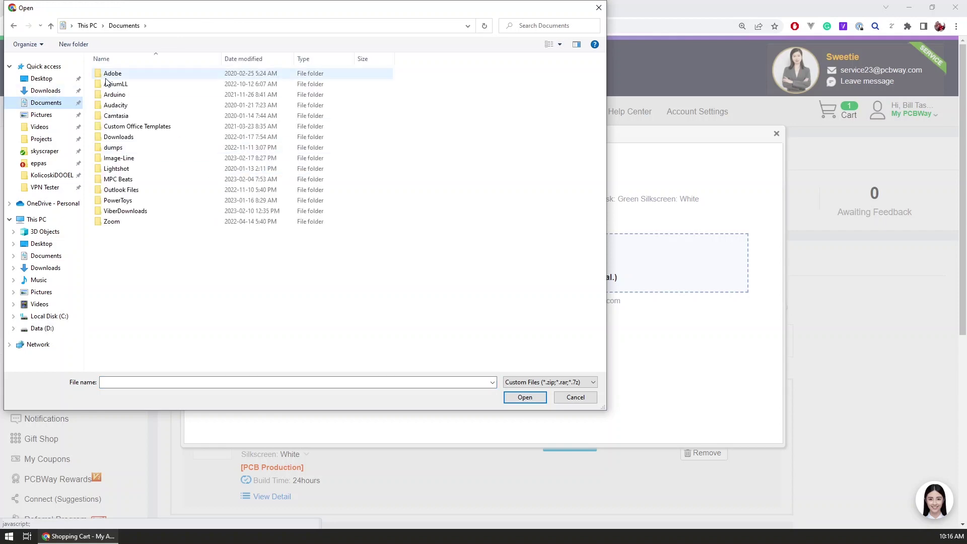
{"action": "double_click", "coordinate": [115, 84]}
{"action": "key", "text": "alt+Left"}
{"action": "left_click", "coordinate": [574, 397]}
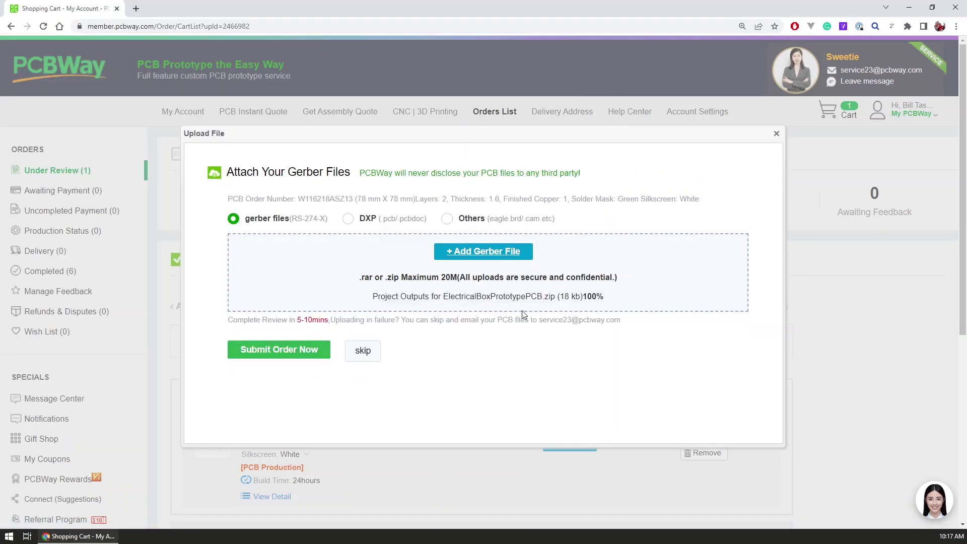
{"action": "left_click", "coordinate": [289, 350]}
Open the order in production and inspect the top and bottom sides of the board in the Gerber view.
{"action": "scroll", "coordinate": [342, 292], "scroll_direction": "down", "scroll_amount": 2}
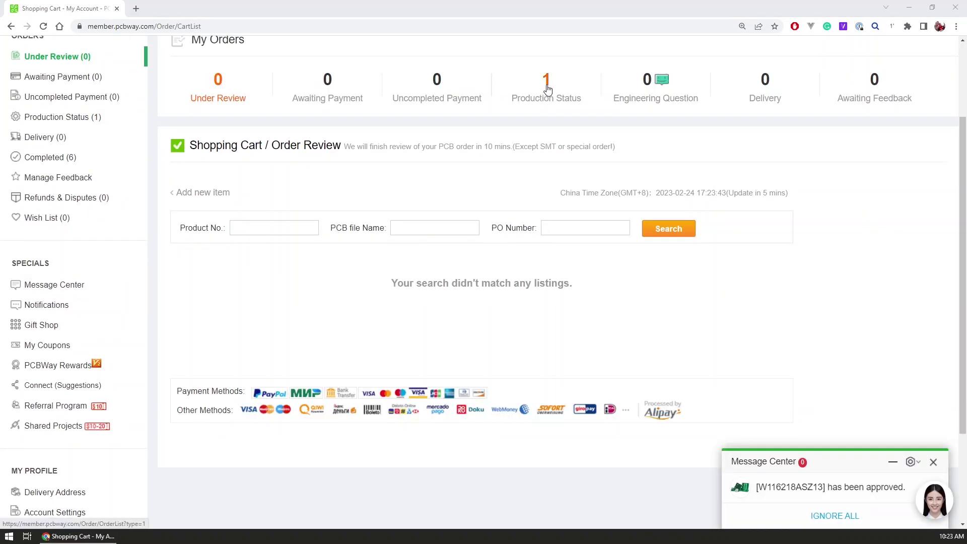
{"action": "left_click", "coordinate": [547, 89]}
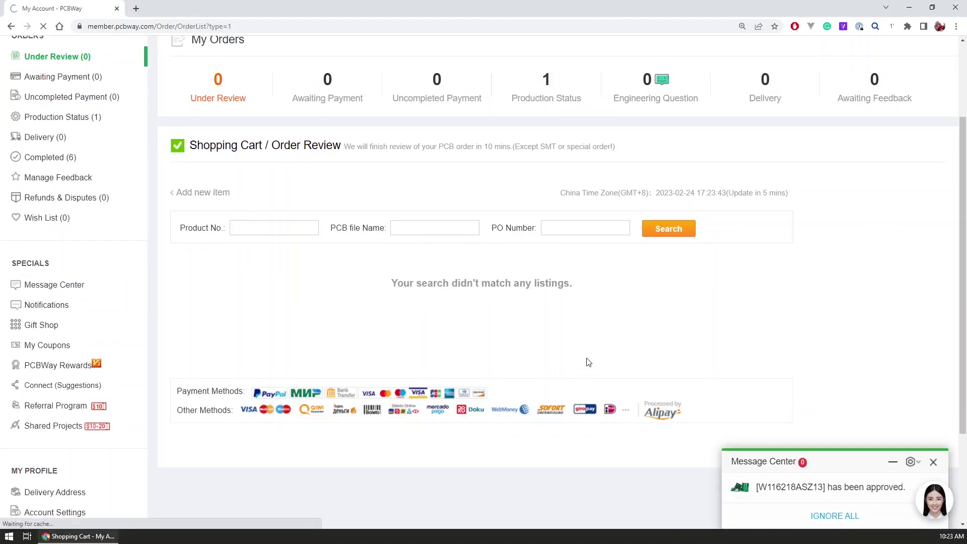
{"action": "left_click", "coordinate": [193, 409]}
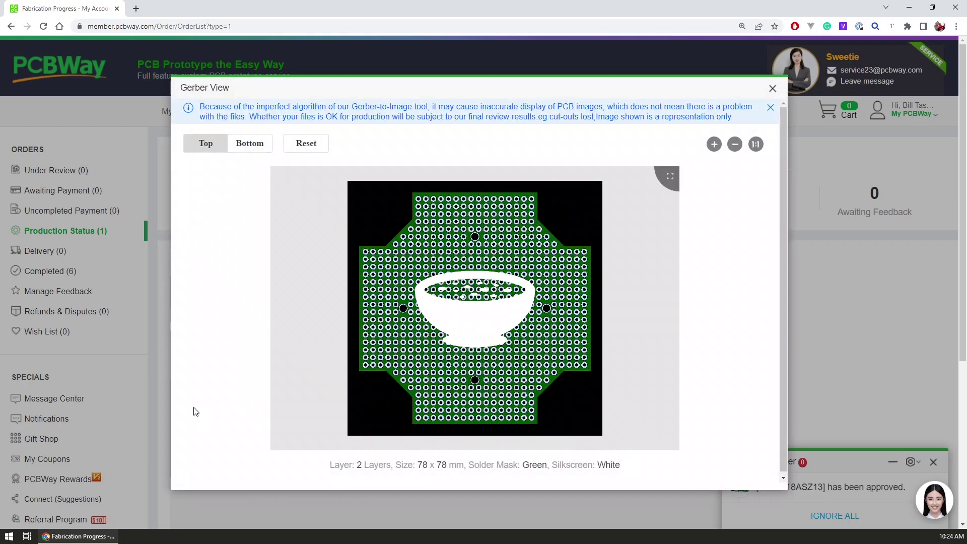
{"action": "left_click", "coordinate": [251, 145]}
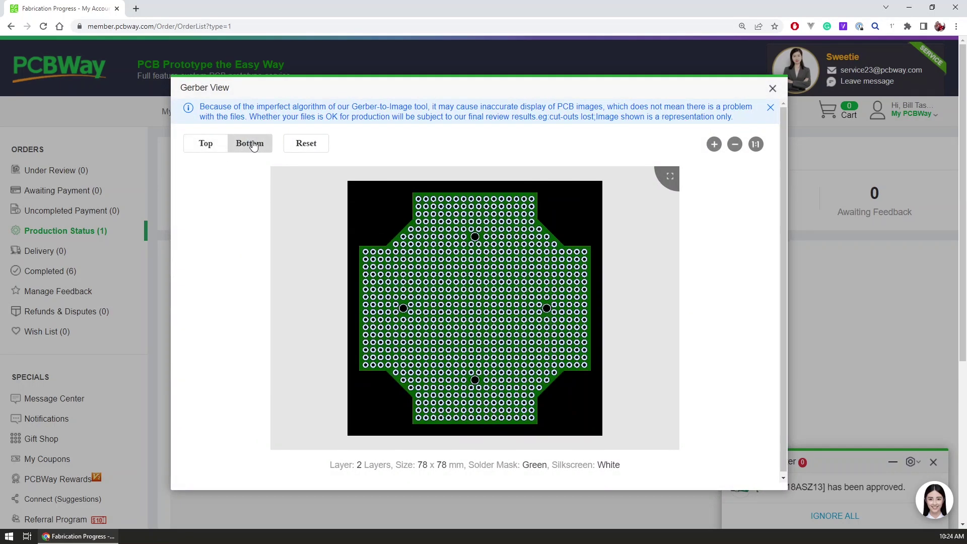